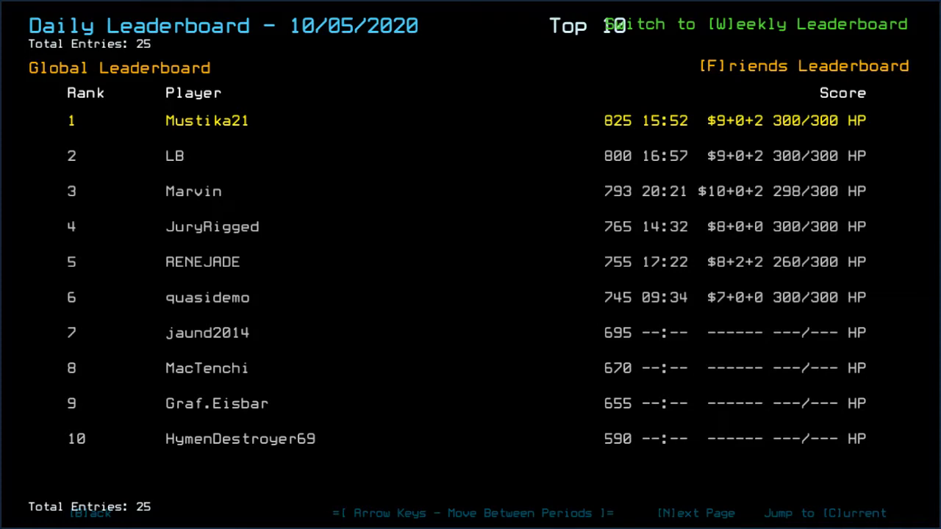
- Check the friends daily rankings, then return to the Challenge Launcher
key(f)
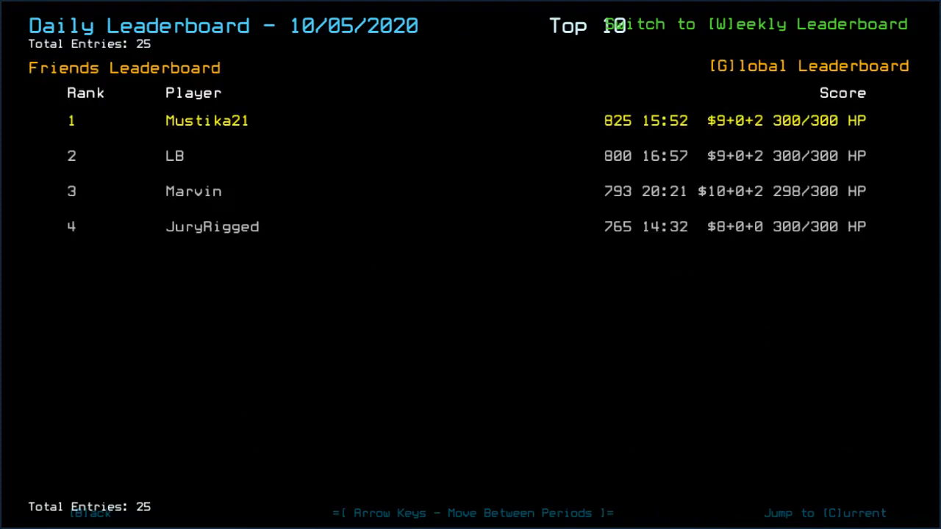
key(b)
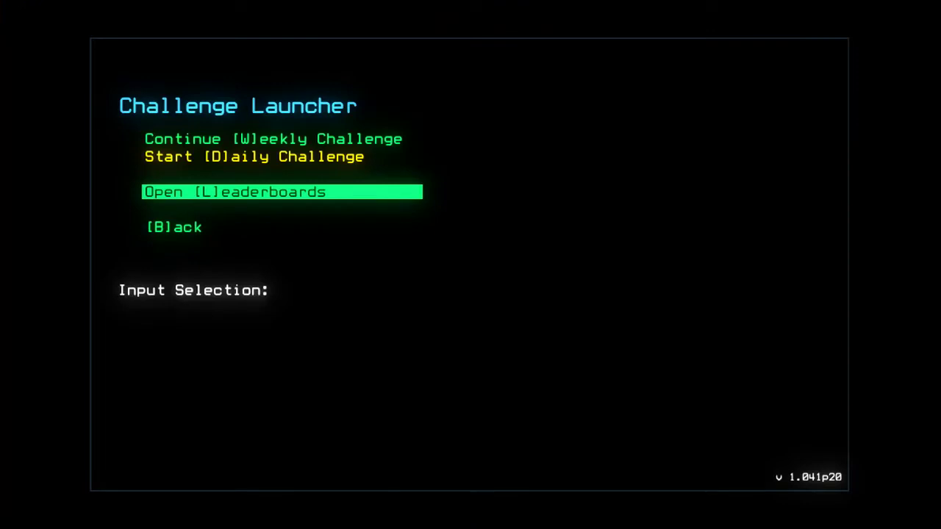
- Start the Daily Challenge and set graphics to Simple far view, Medium quality, Few clutter
key(d)
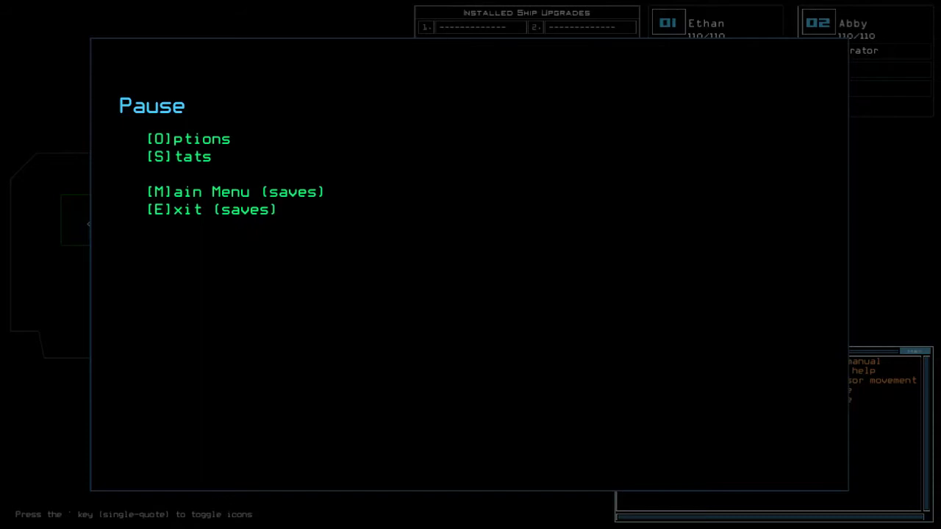
key(o)
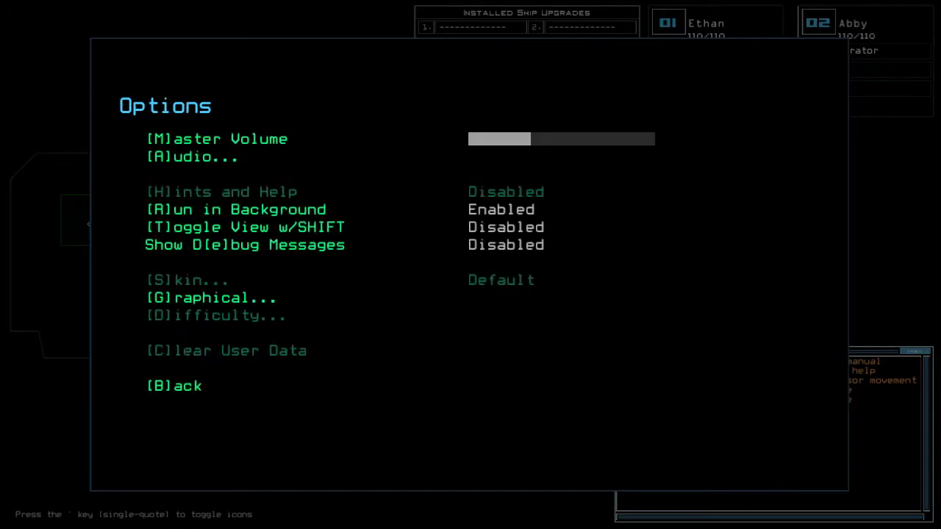
key(g)
key(f)
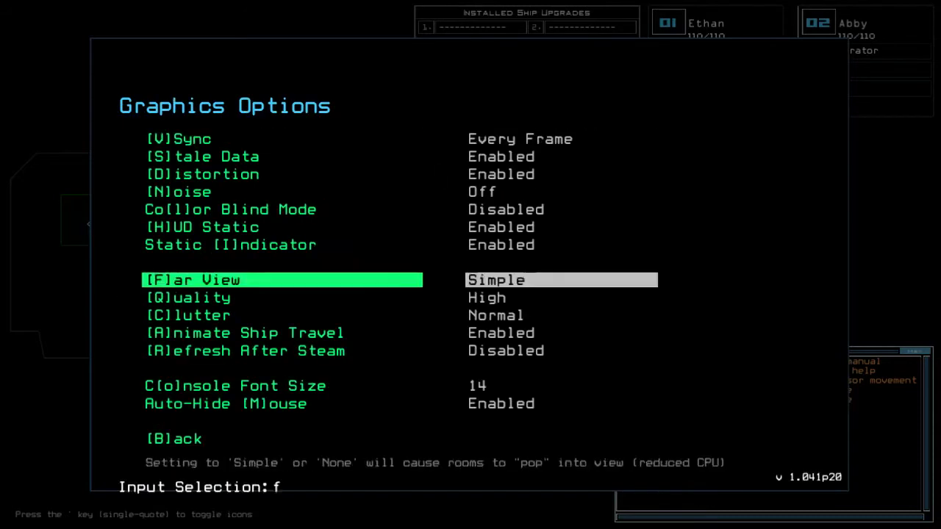
key(q)
key(c)
key(Escape)
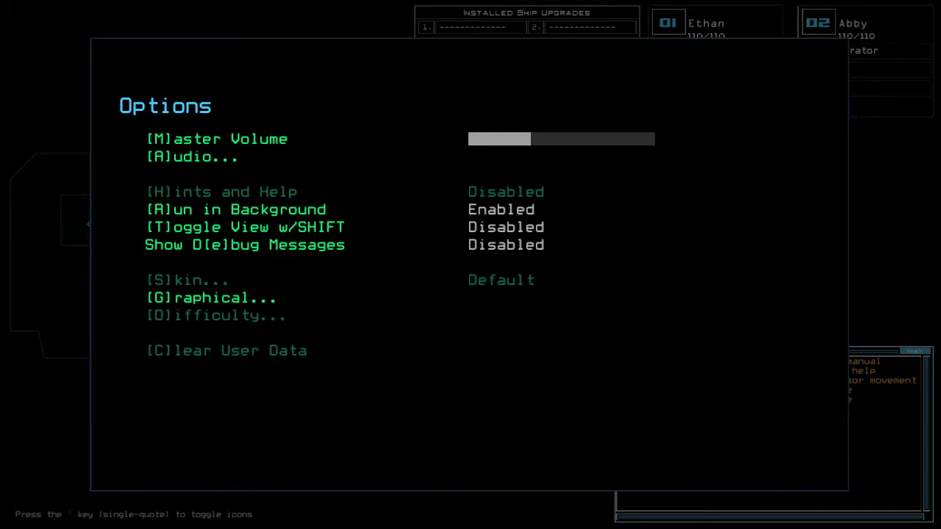
key(Escape)
key(Escape)
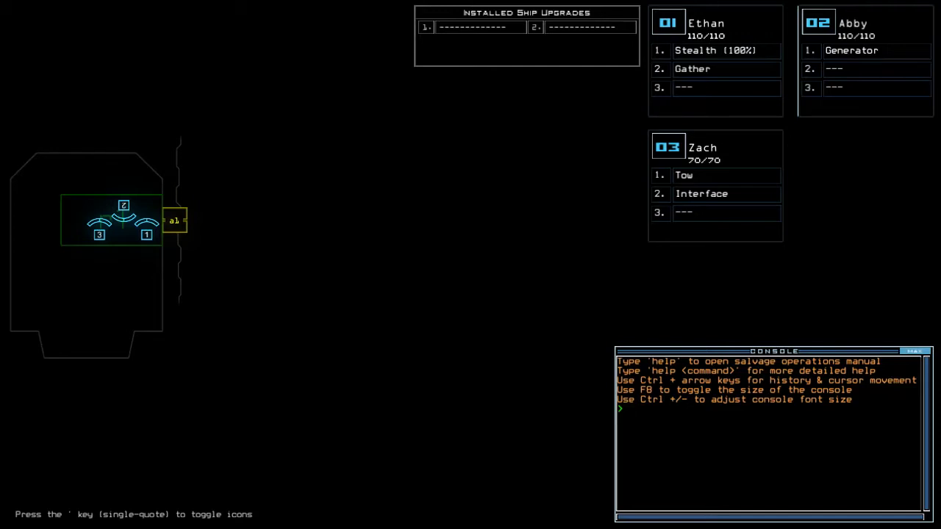
text(st)
text(atus)
- Run status, then change the go alias route to navigate 2 3 a1 and save it
key(Return)
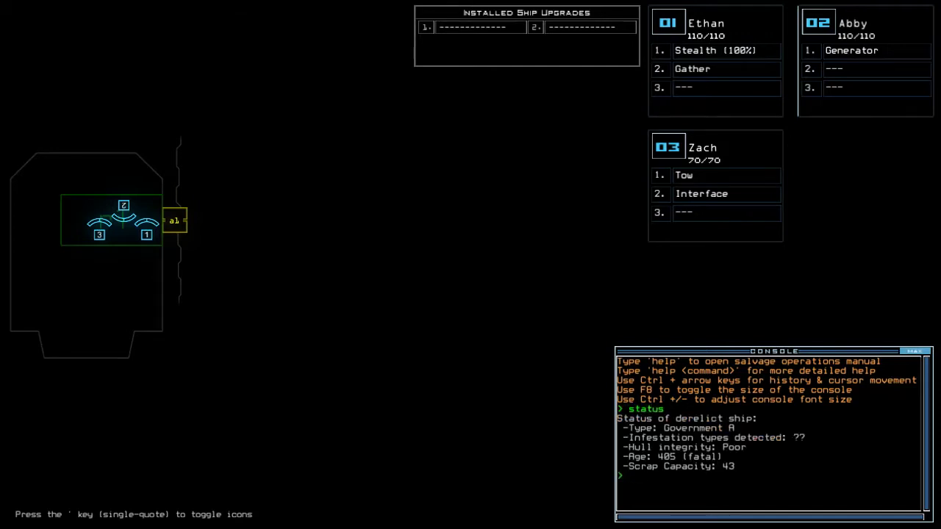
text(alias)
key(Return)
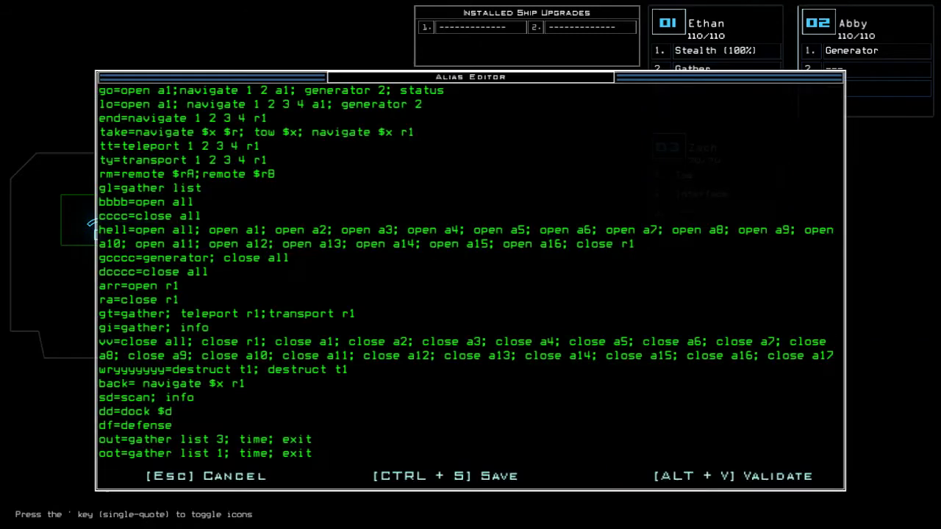
click(273, 90)
key(BackSpace)
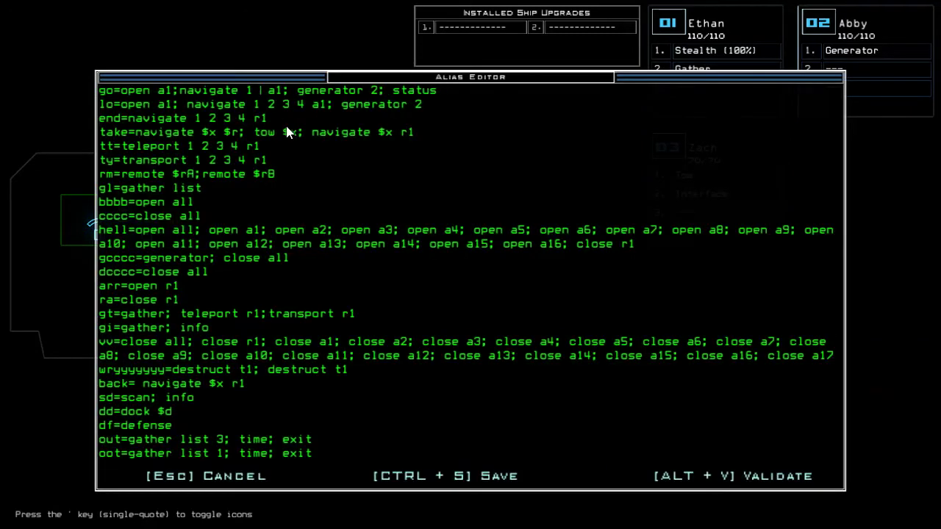
key(BackSpace)
text(3)
key(ctrl+s)
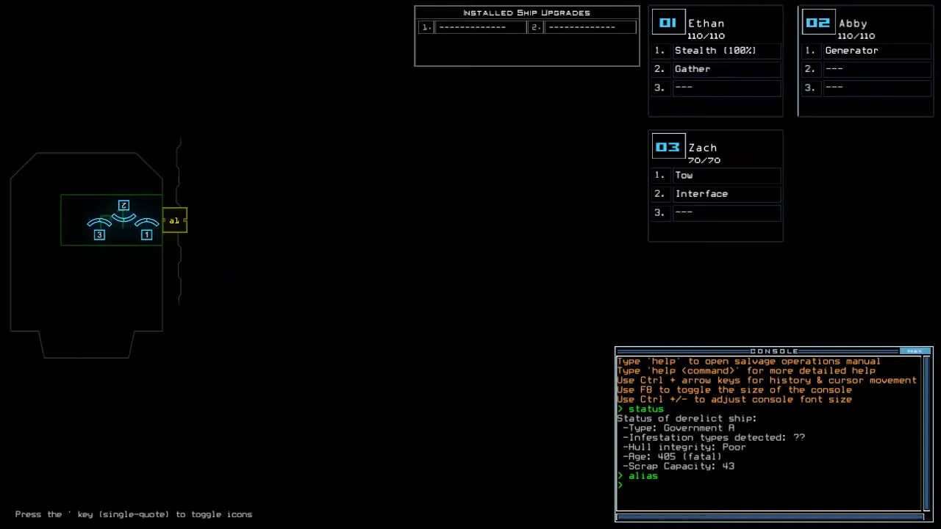
text(swap)
- Swap the Stealth and Gather upgrades onto Zach
key(Return)
key(Escape)
text(s)
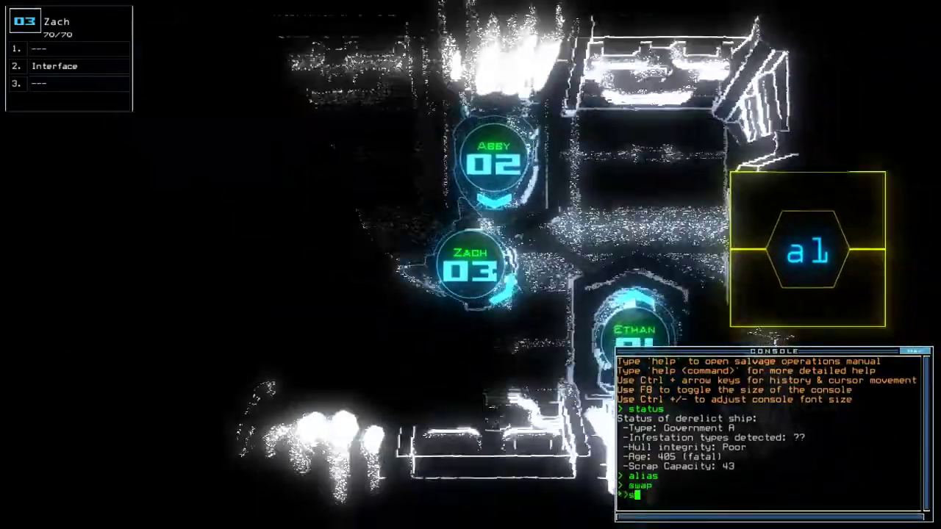
text(wap)
key(Return)
key(ctrl+Return)
key(Escape)
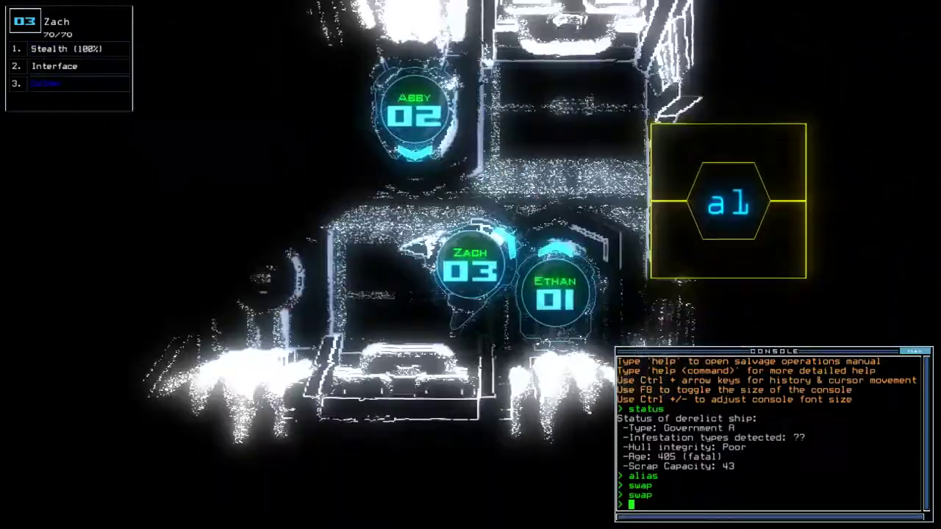
- Check Ethan's, Abby's and Zach's feeds, then launch the mission with the go alias
key(1)
key(2)
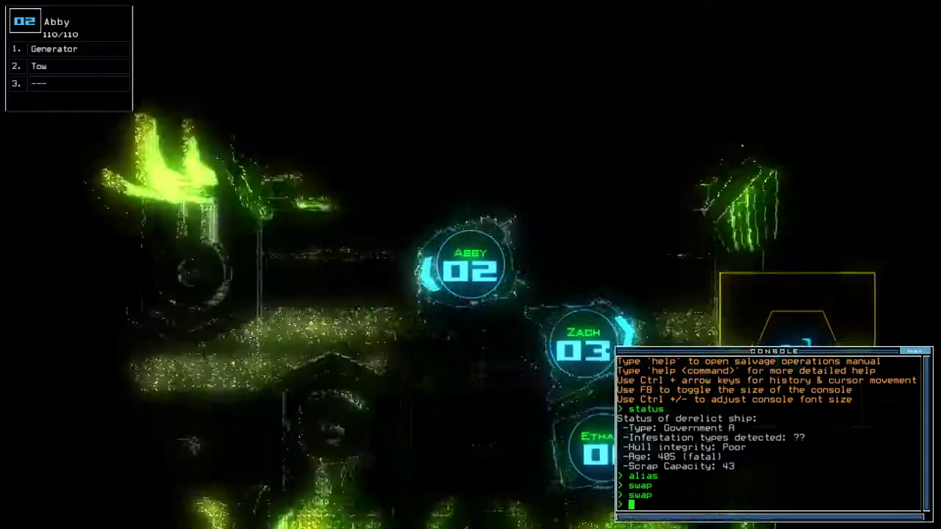
key(3)
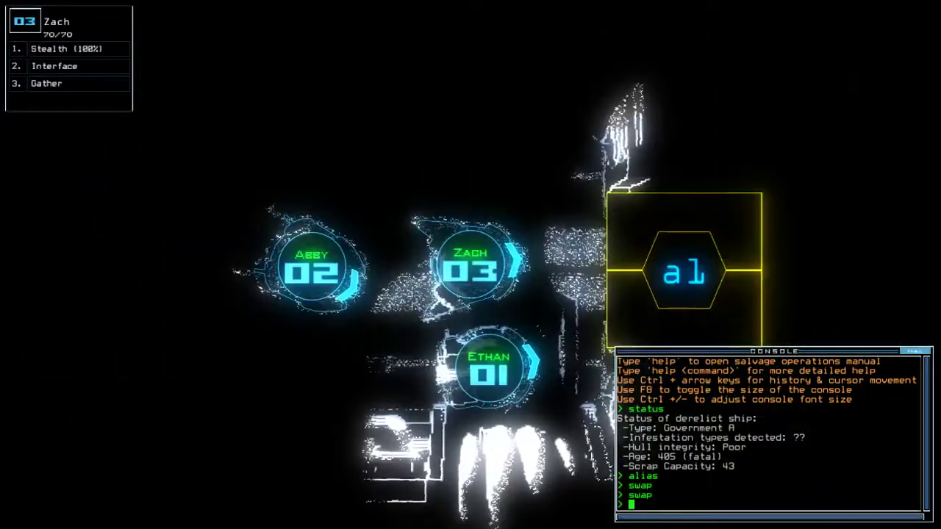
text(go)
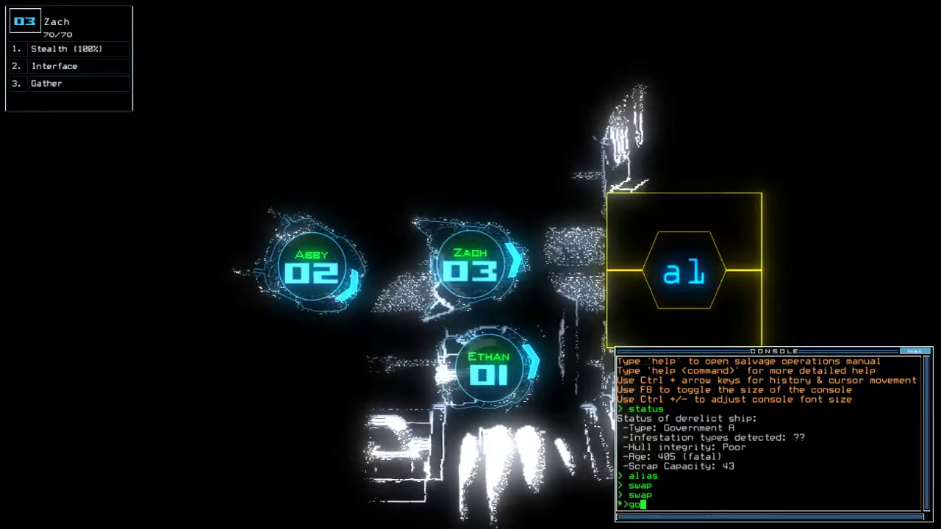
key(Return)
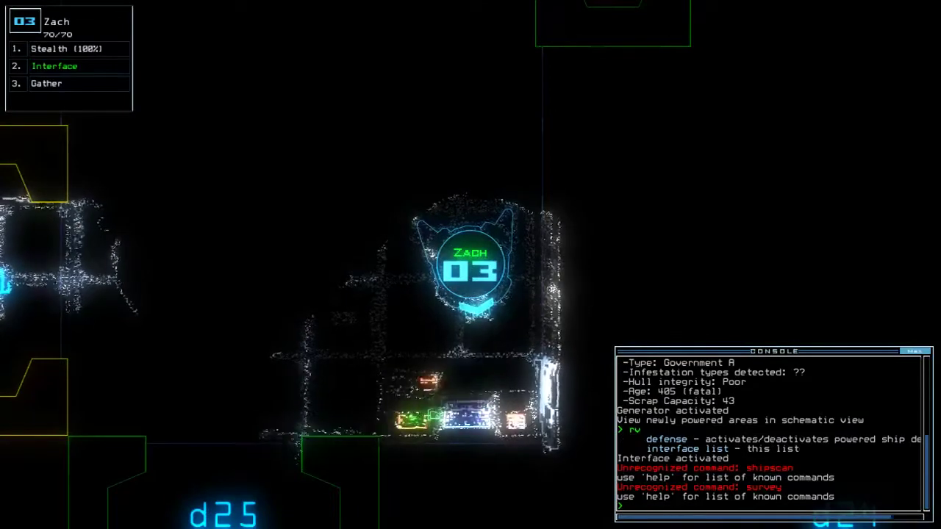
key(Tab)
text(df)
- Check for powered turrets, then cloak Zach through door d13 and close the open doors
key(Return)
text(df)
key(Return)
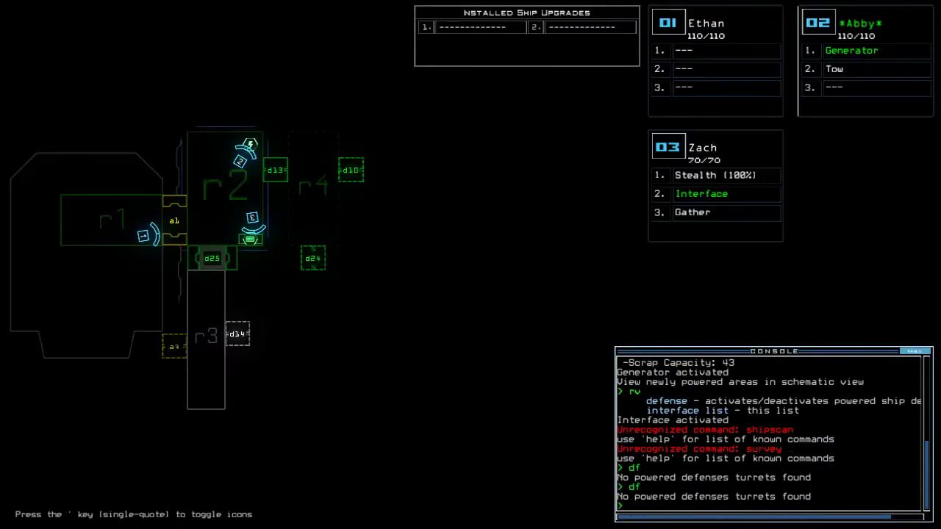
key(Tab)
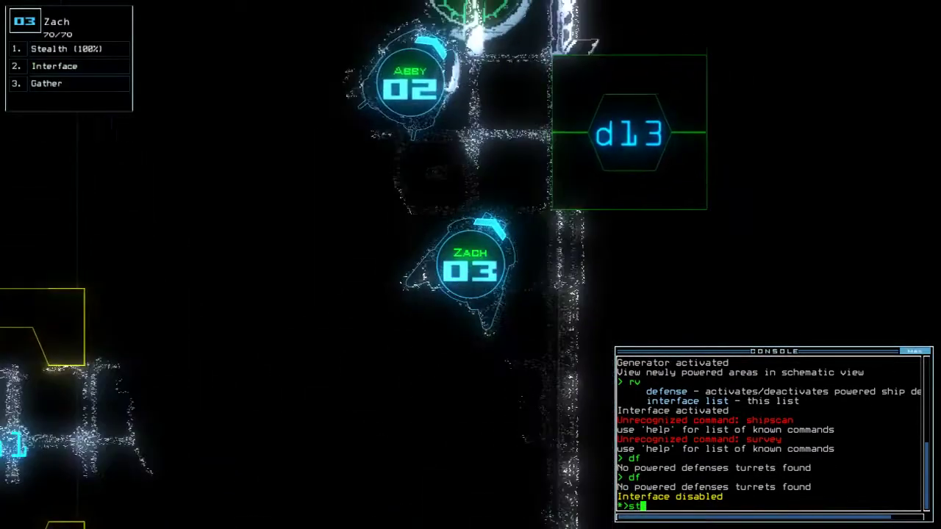
text(st;dl3)
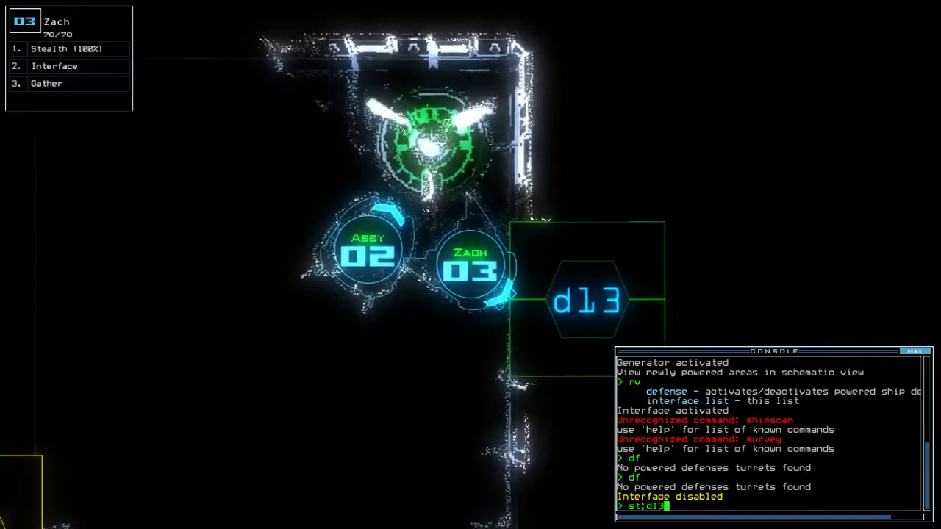
key(Return)
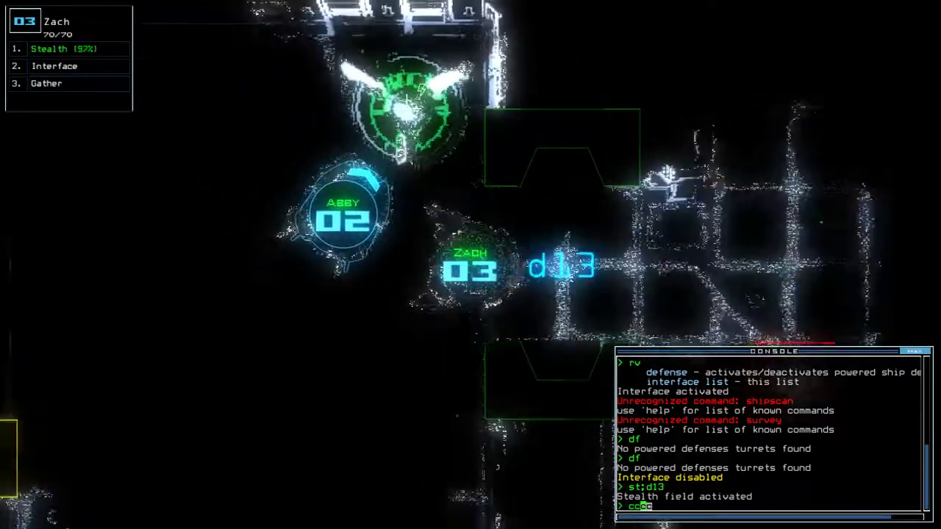
text(cccc)
key(Return)
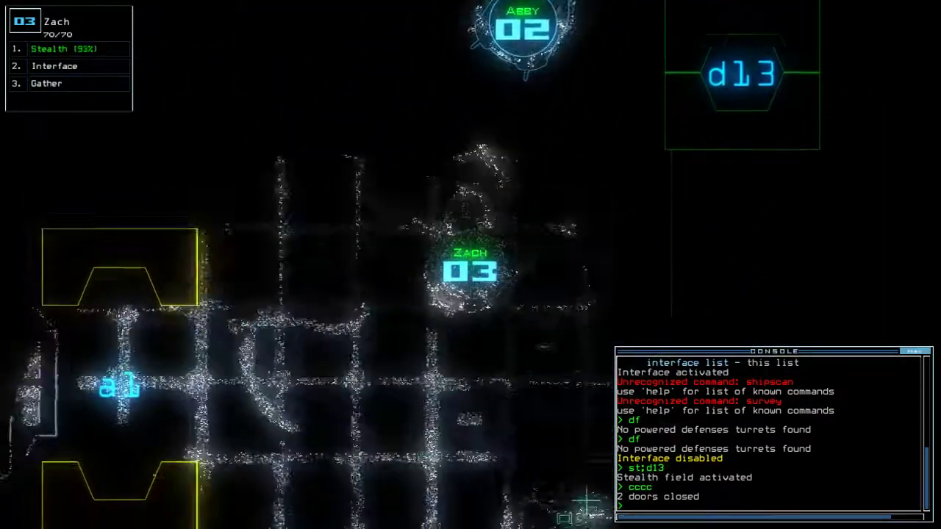
text(d25)
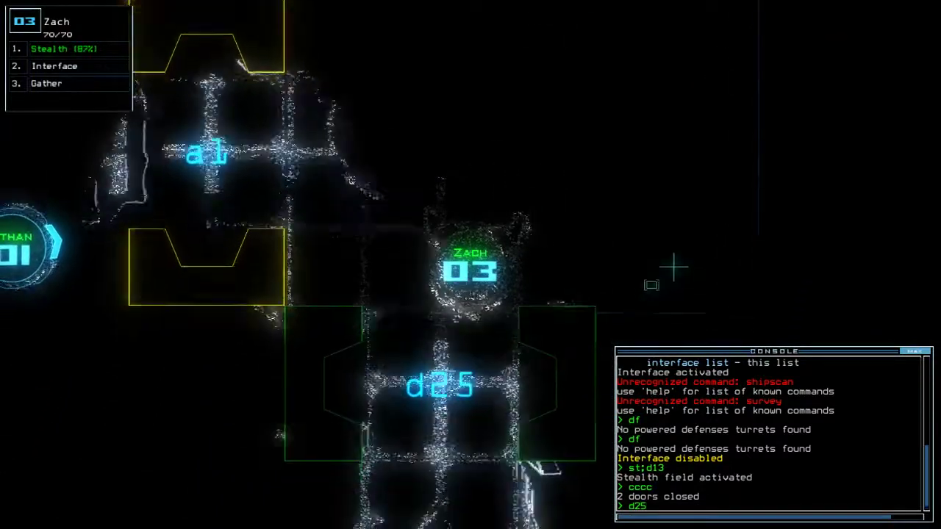
- Open d25, drop stealth, gather the room's scrap, open d10 and toggle d25
key(Return)
text(st)
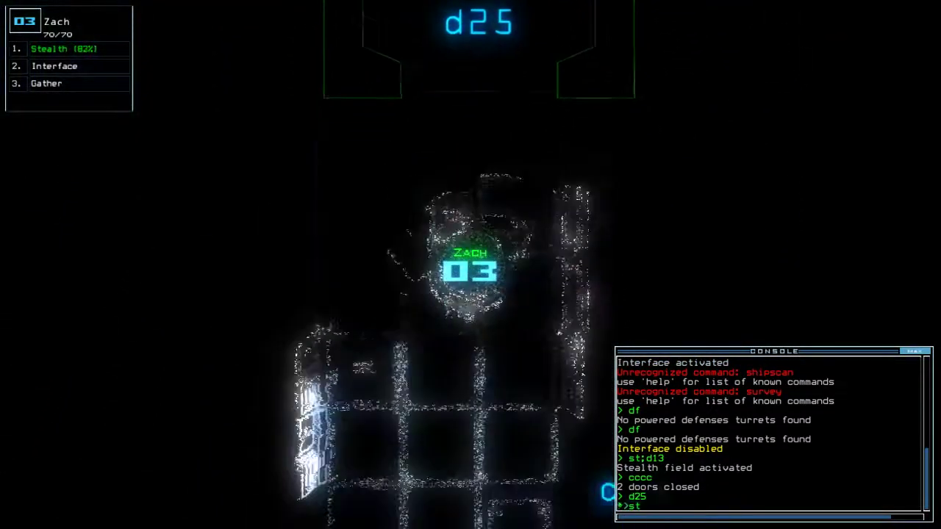
key(Return)
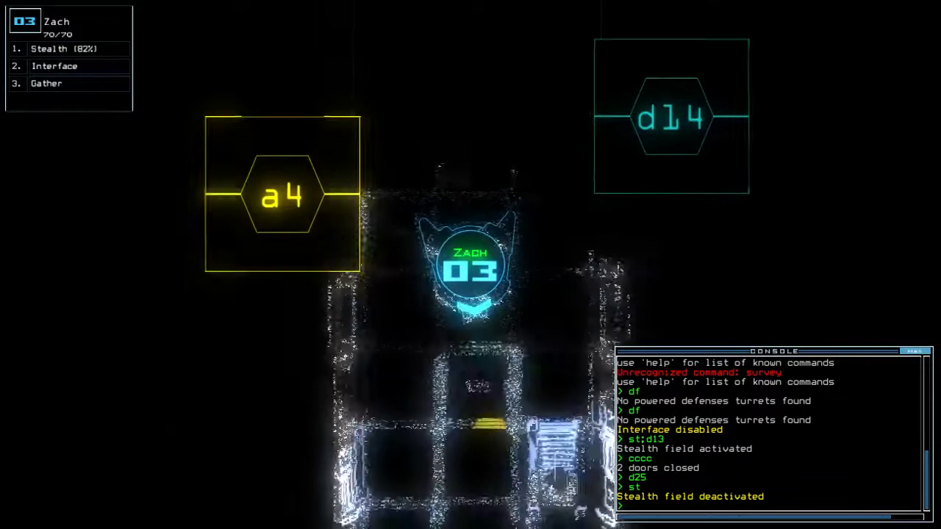
text(g)
key(Return)
text(d)
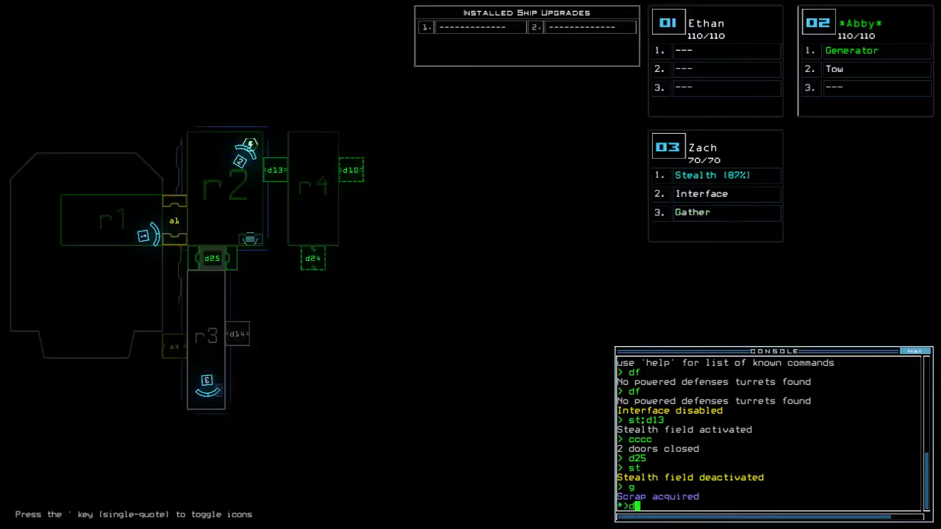
text(10)
key(Return)
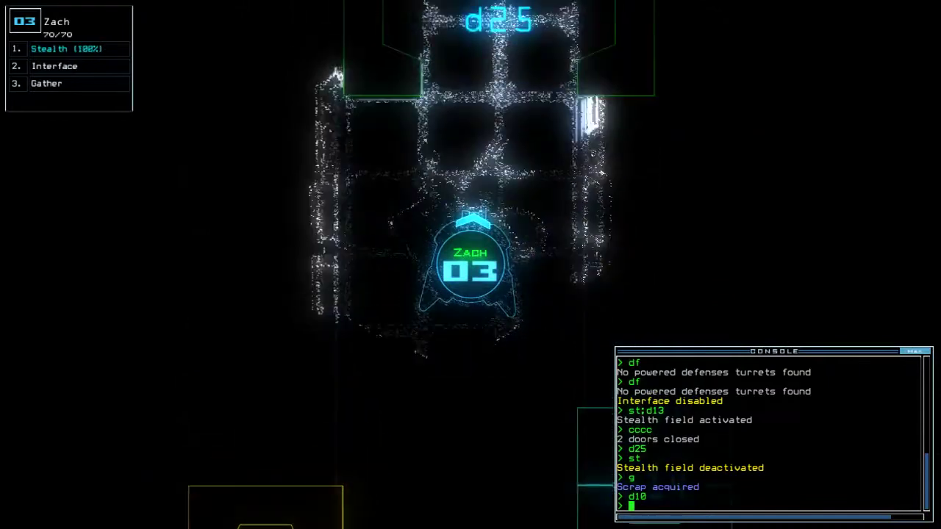
text(d25)
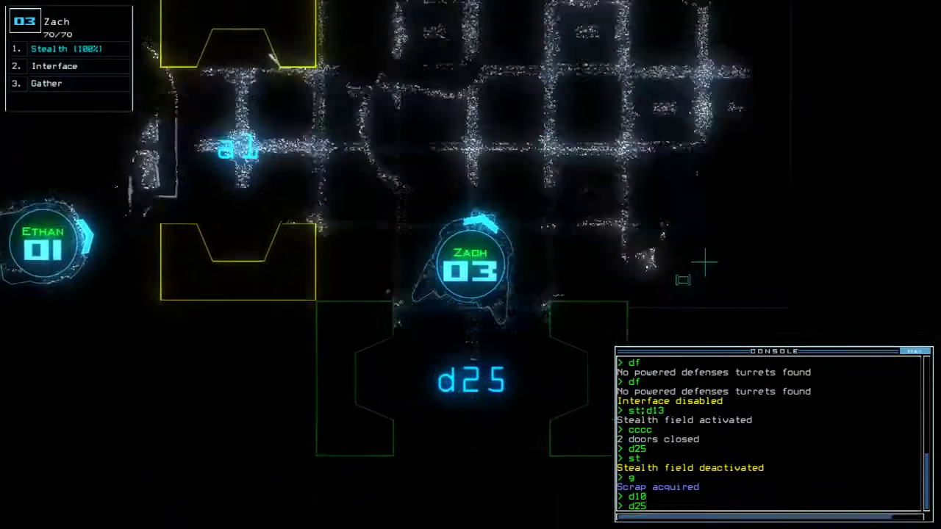
key(Return)
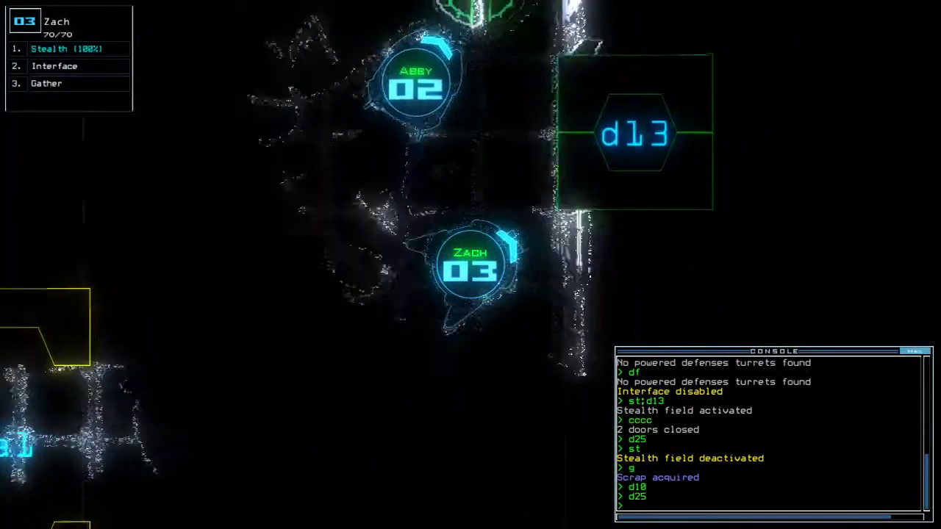
- Check the schematic, then cloak drone 03 and open door d13
key(Tab)
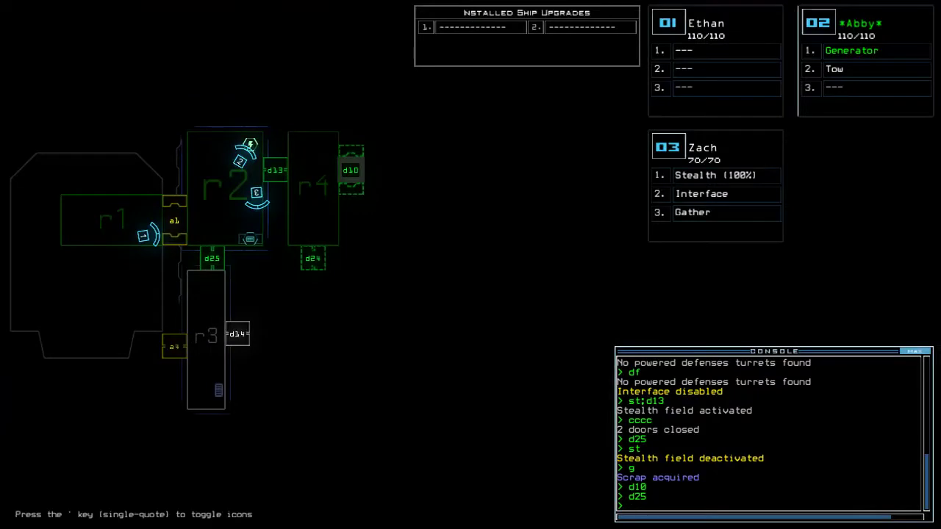
key(Tab)
text(d)
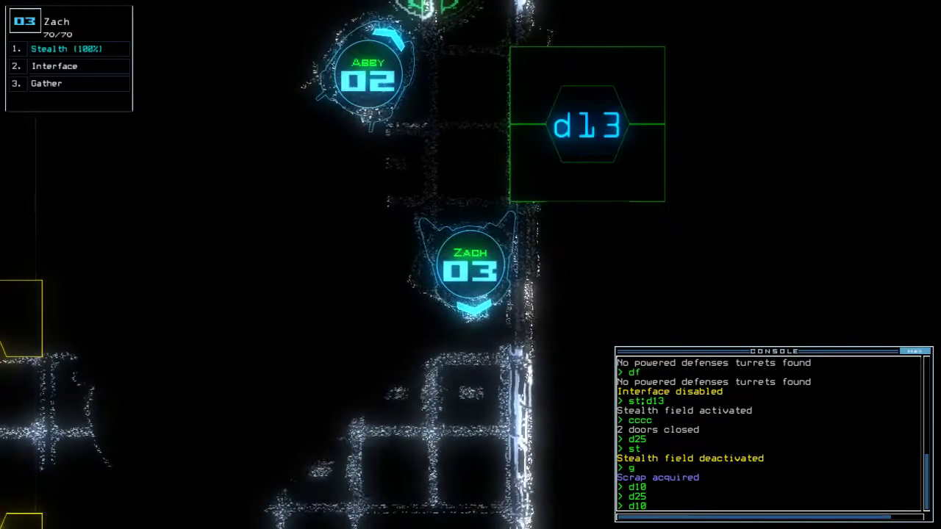
text(st;d13)
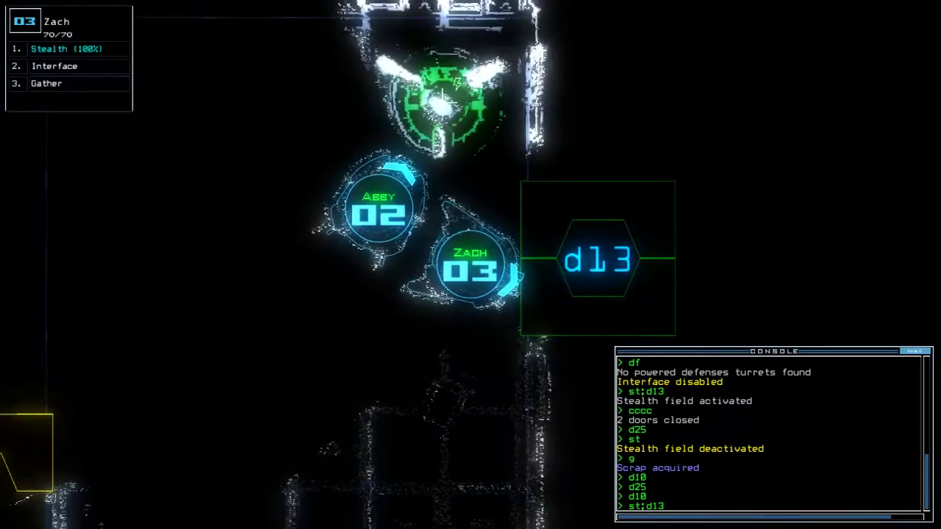
key(Return)
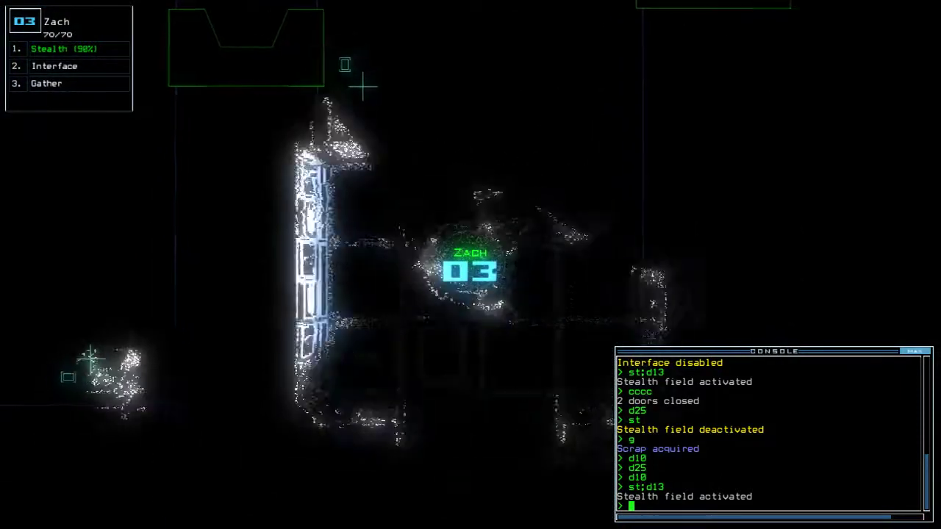
text(st)
- Drop drone 03's stealth, then have drone 02 tow the Quarantine Bypass and restart its generator
key(Return)
key(ctrl+2)
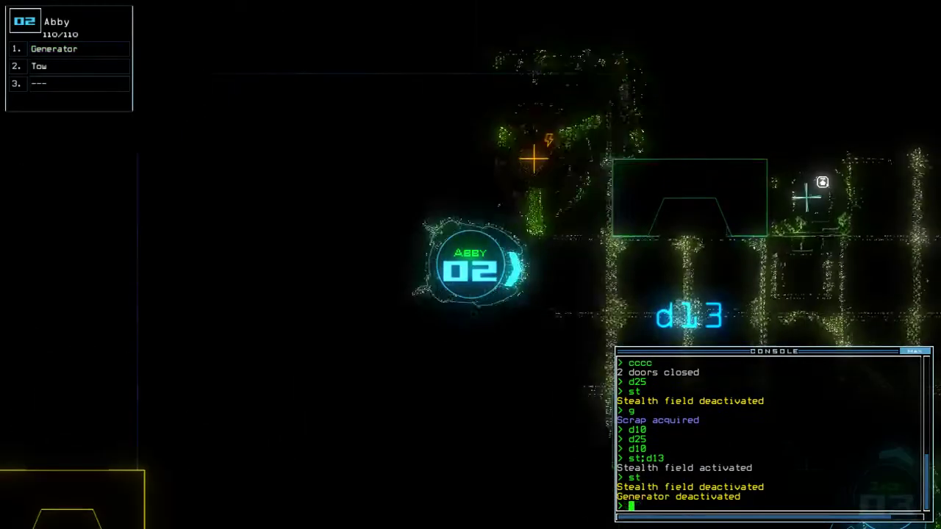
text(tow)
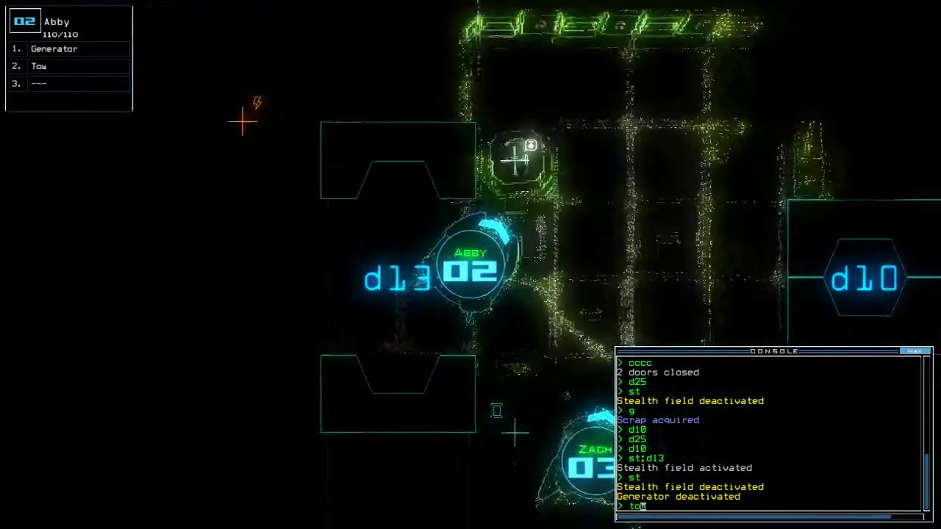
key(Return)
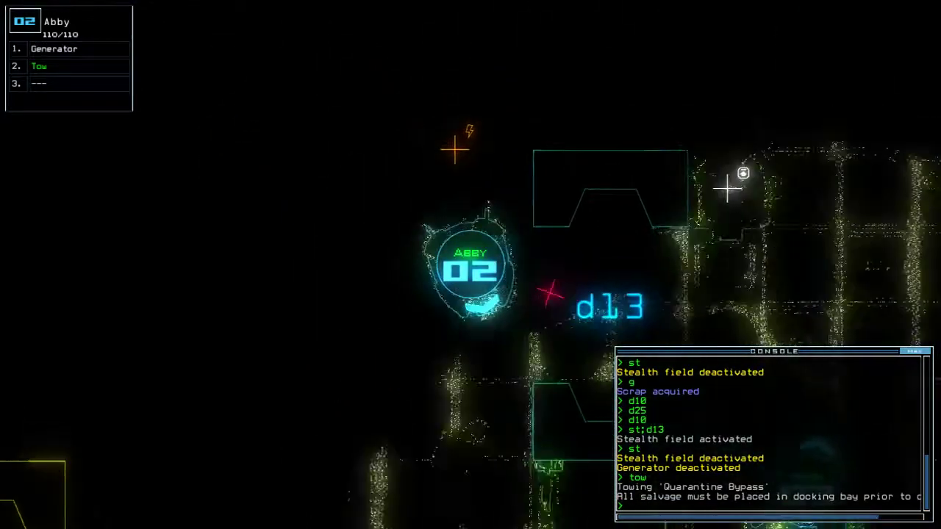
text(g)
key(Return)
- Cycle room r4's doors with drone 03, then cloak it through door d24
key(ctrl+3)
text(x)
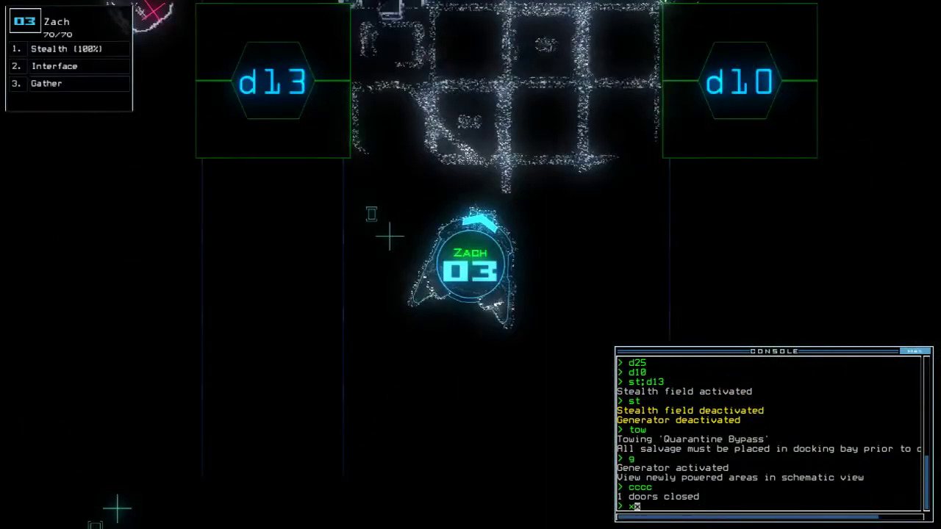
text( r4)
key(Return)
key(ctrl+3)
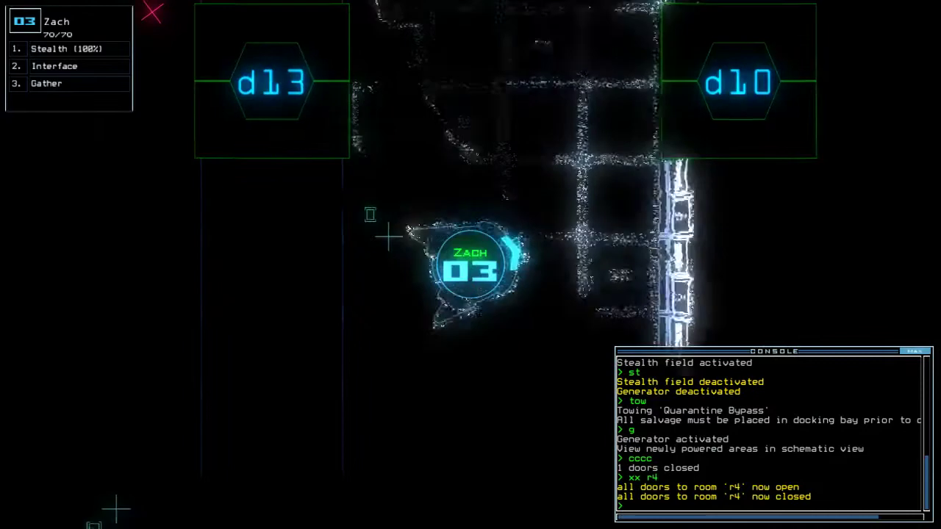
text(st;d24)
key(Return)
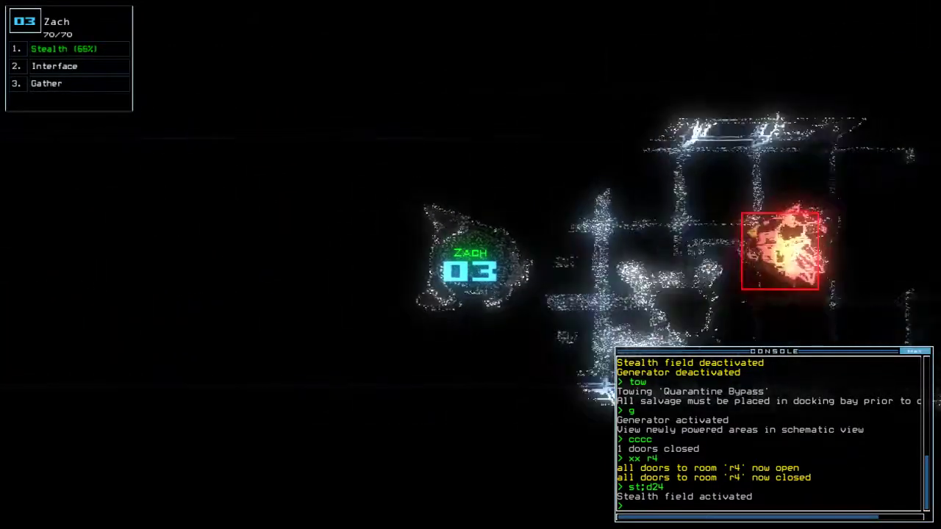
key(Tab)
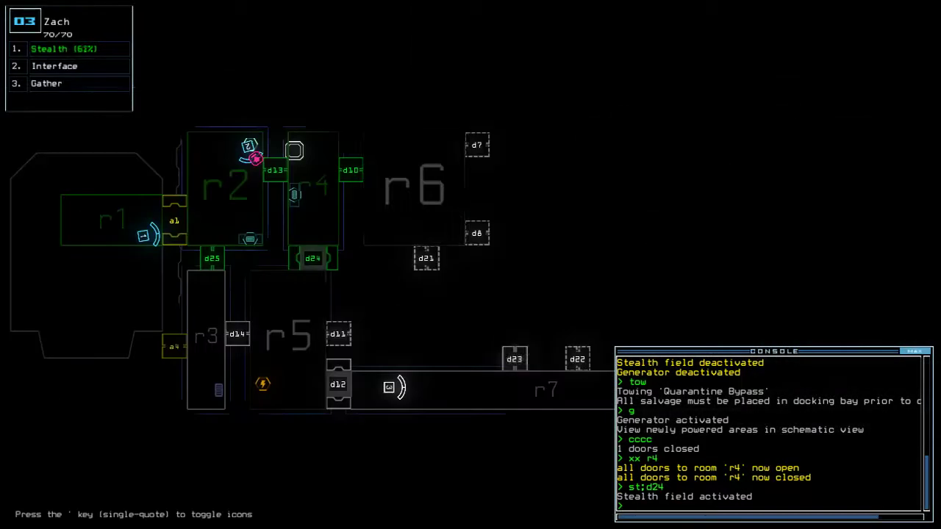
key(Tab)
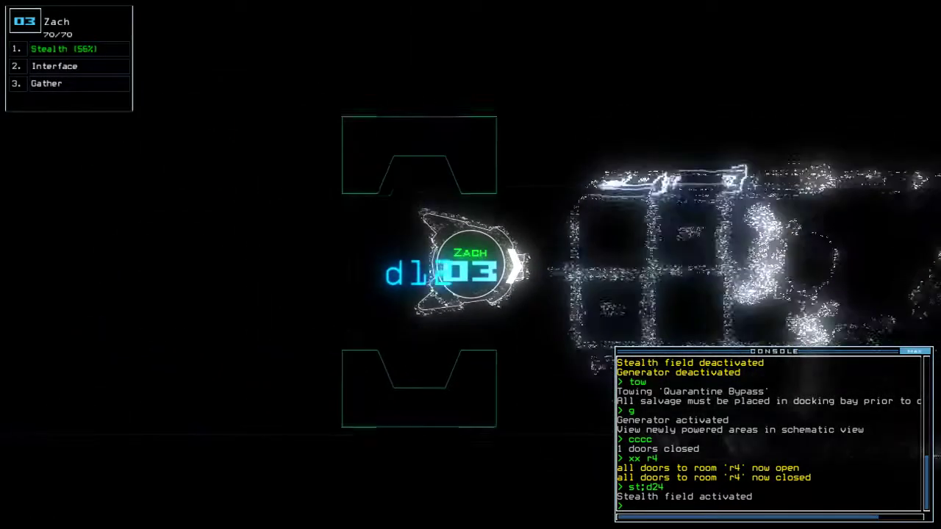
- Toggle d24, cloak drone 03 through d10, toggle d13, and recall all drones to r1
key(Left)
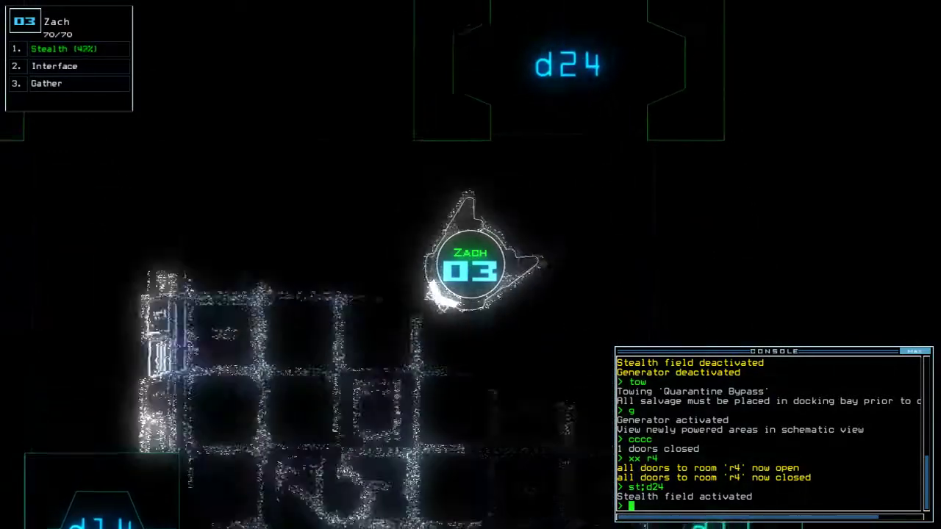
text(d24)
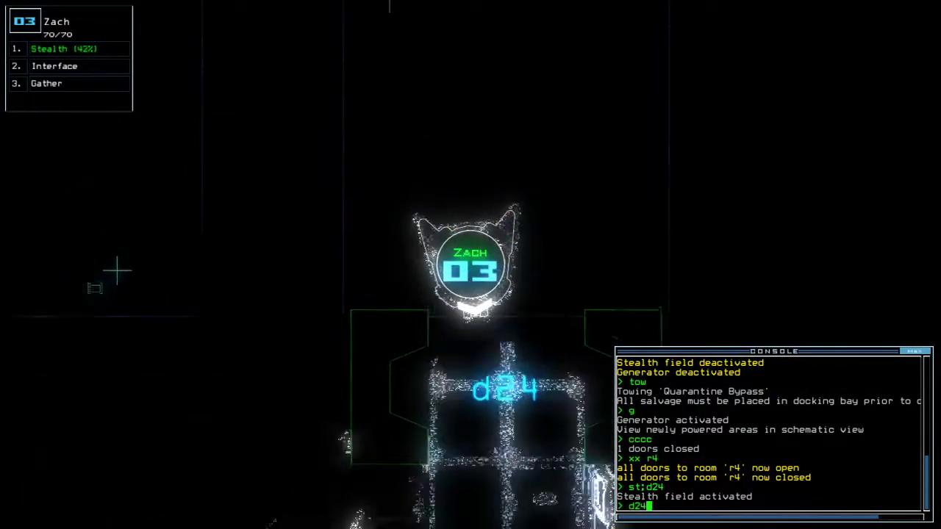
key(Return)
text(st)
key(Return)
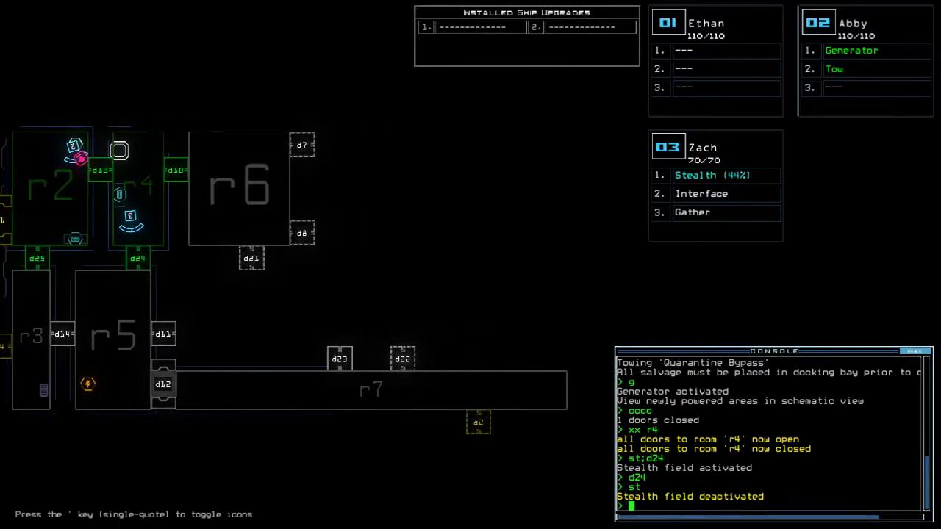
text(st;)
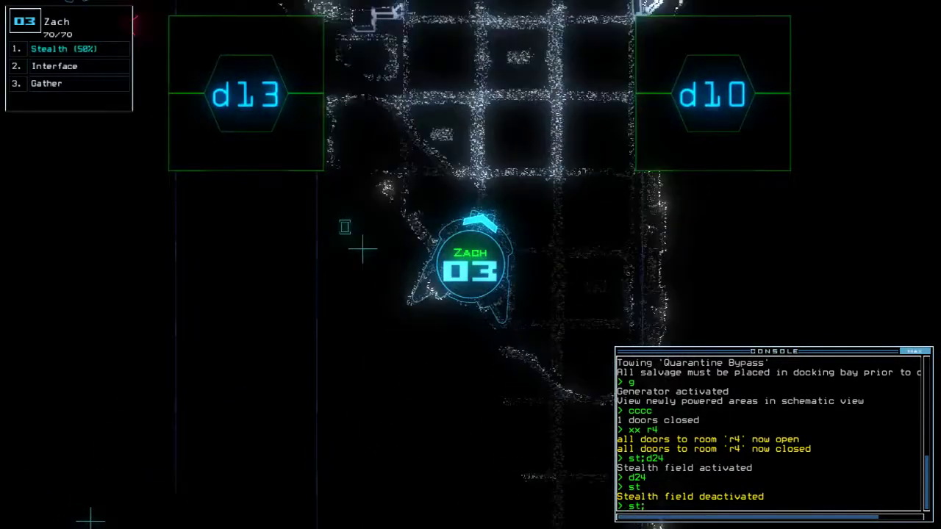
text(d10)
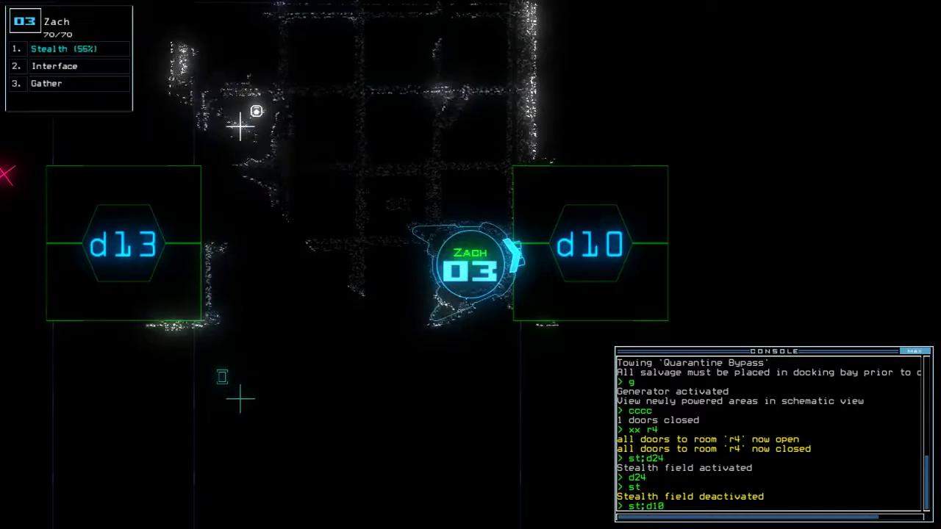
key(Return)
text(cccc)
key(Return)
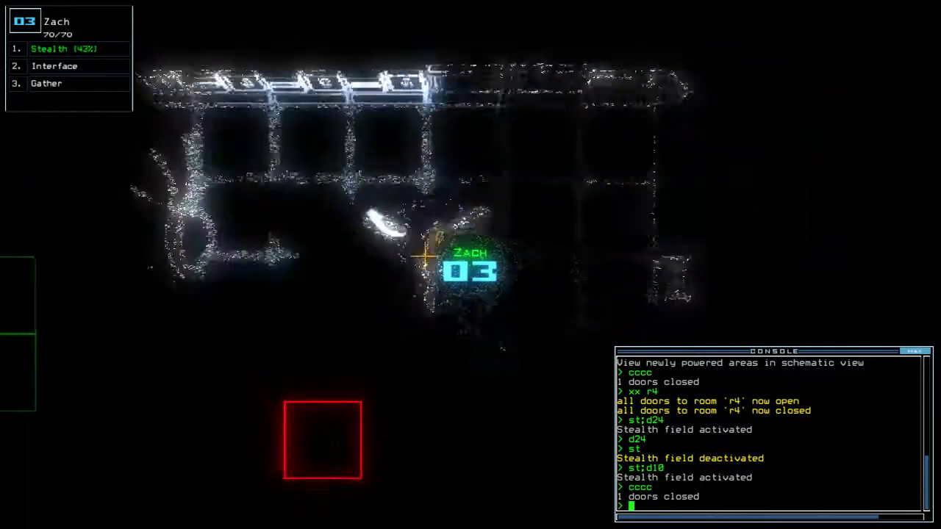
text(d13)
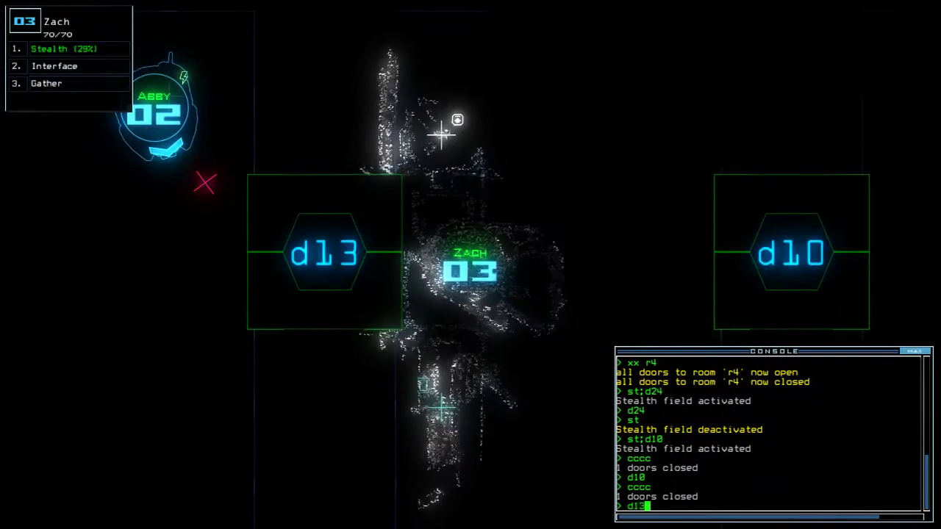
key(Return)
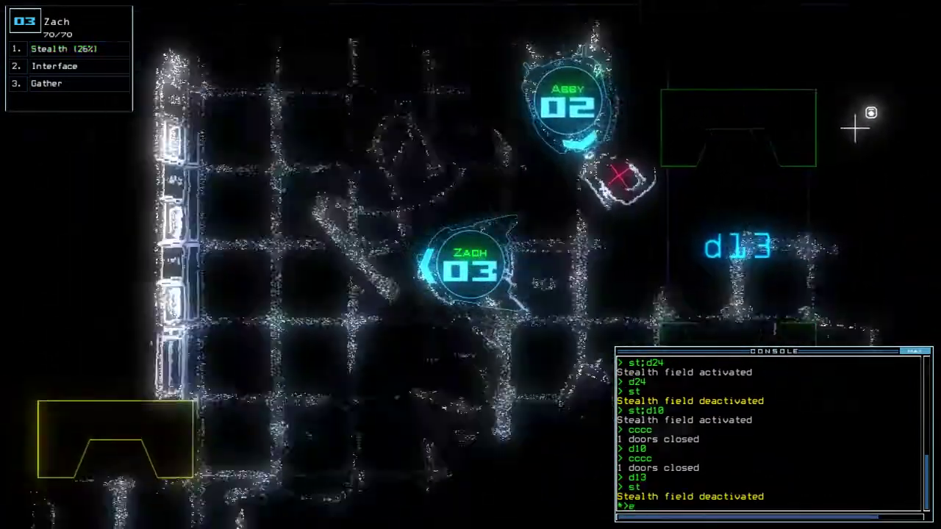
text(end)
key(Return)
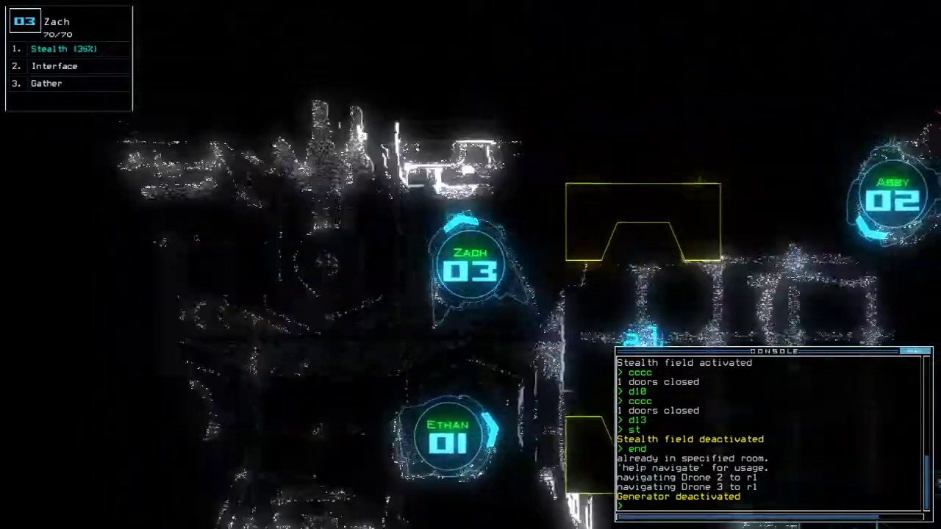
- Stop drone 02's towing and reactivate its generator
key(F2)
text(t)
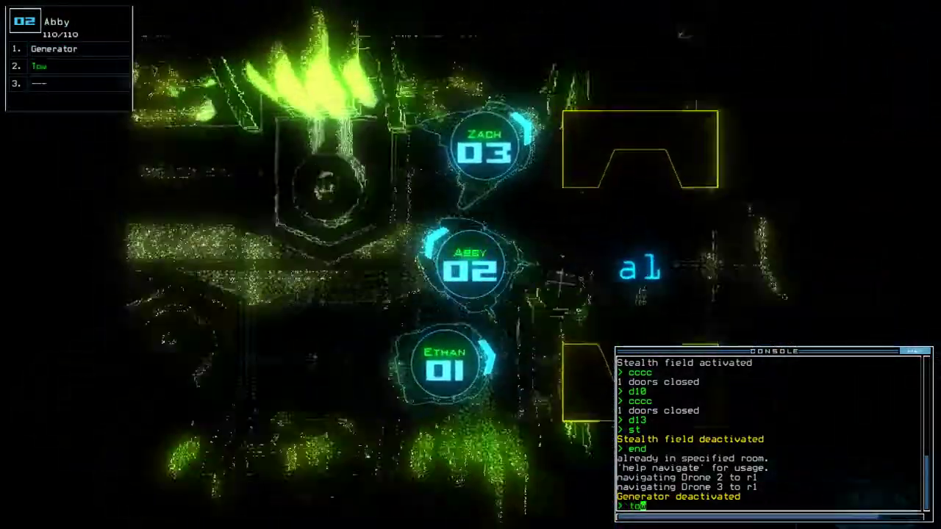
text(ow)
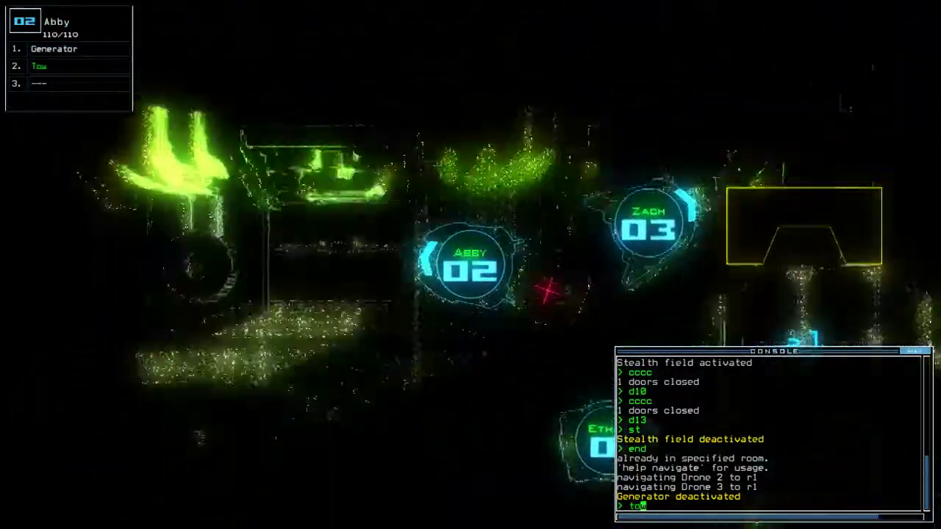
key(Return)
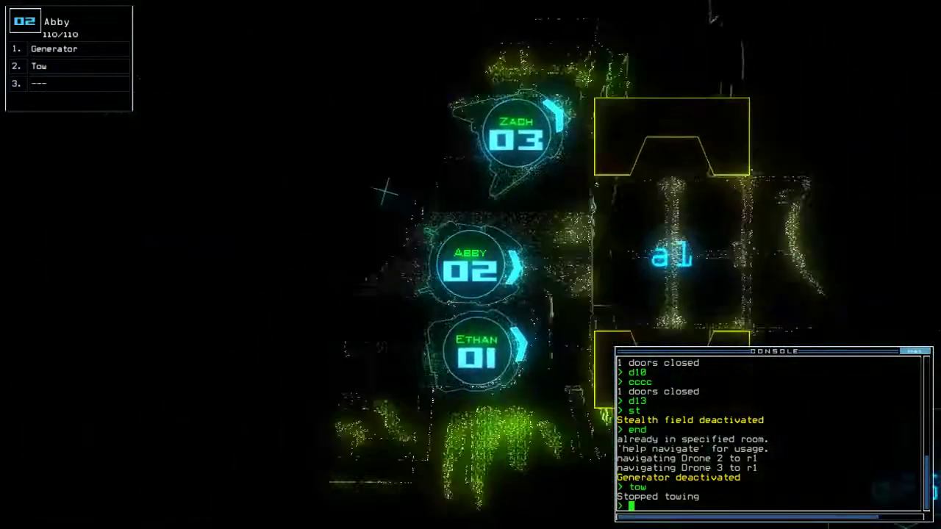
key(Tab)
key(Tab)
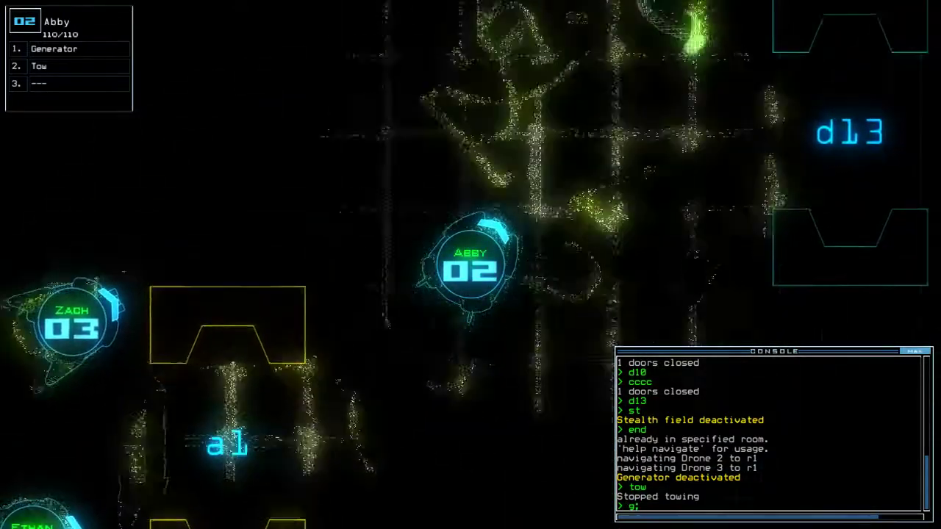
text(d13)
key(Return)
key(Tab)
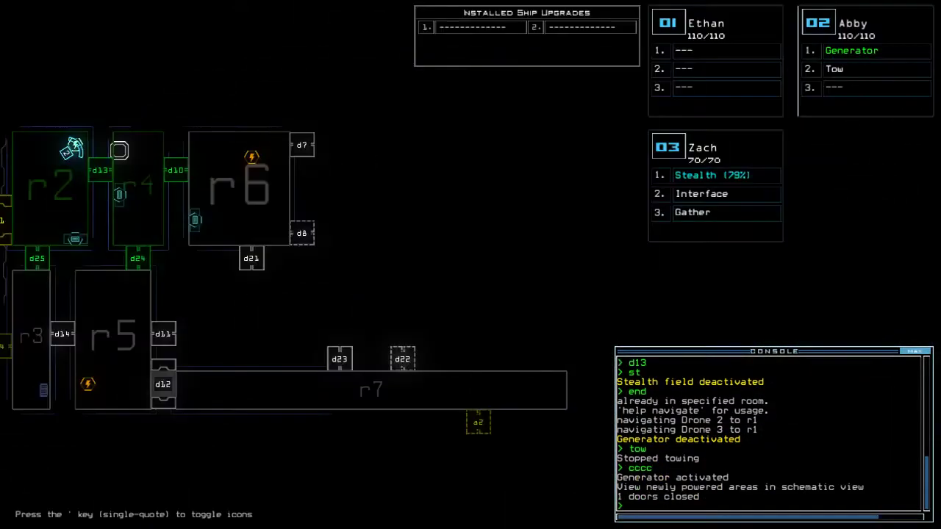
- Close all doors to room r1, then toggle door d13 twice
key(Left)
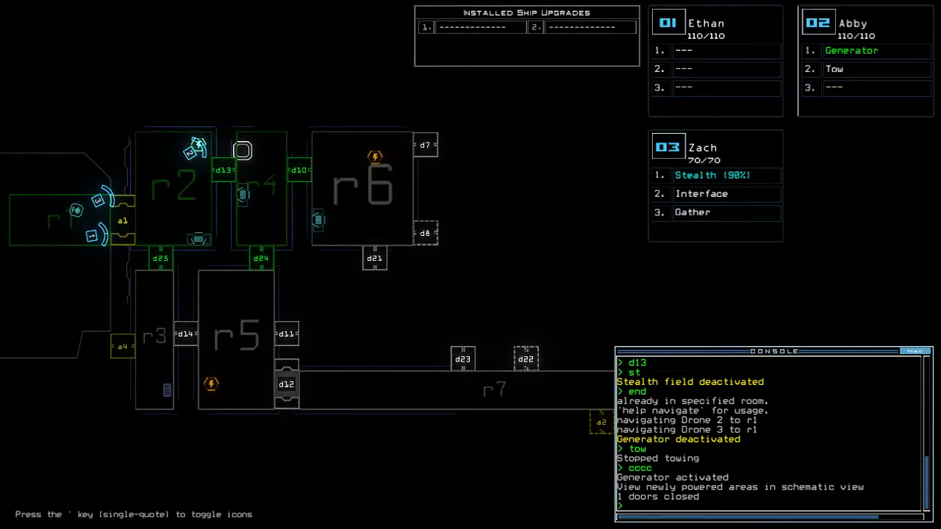
key(Tab)
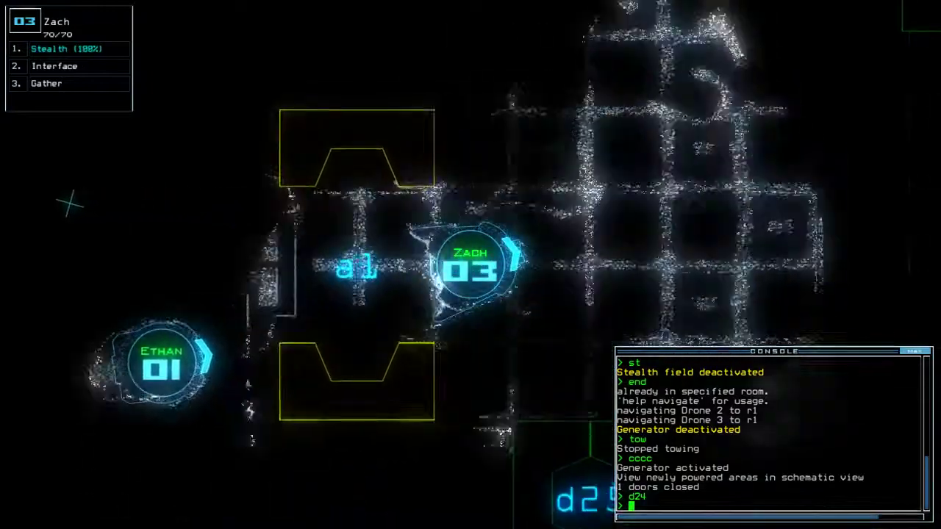
text(ra)
key(Return)
text(st;d13)
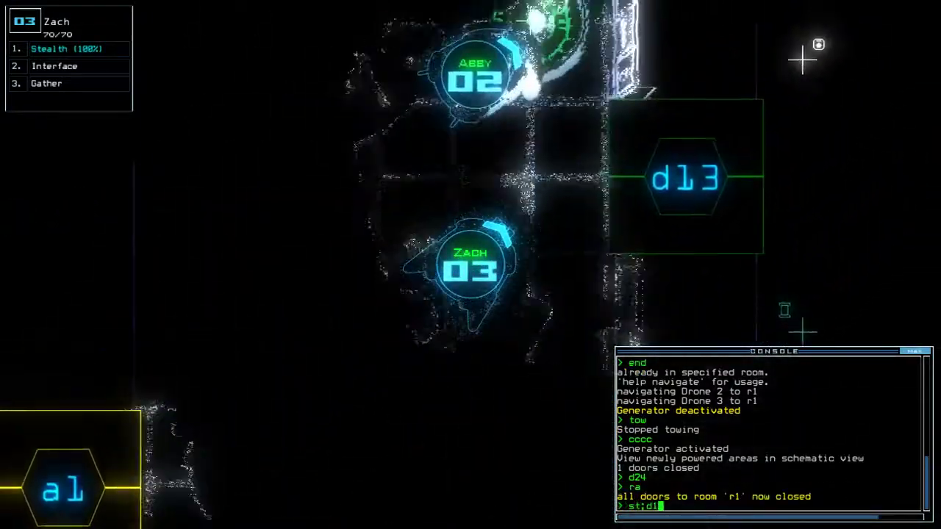
key(Return)
text(d13)
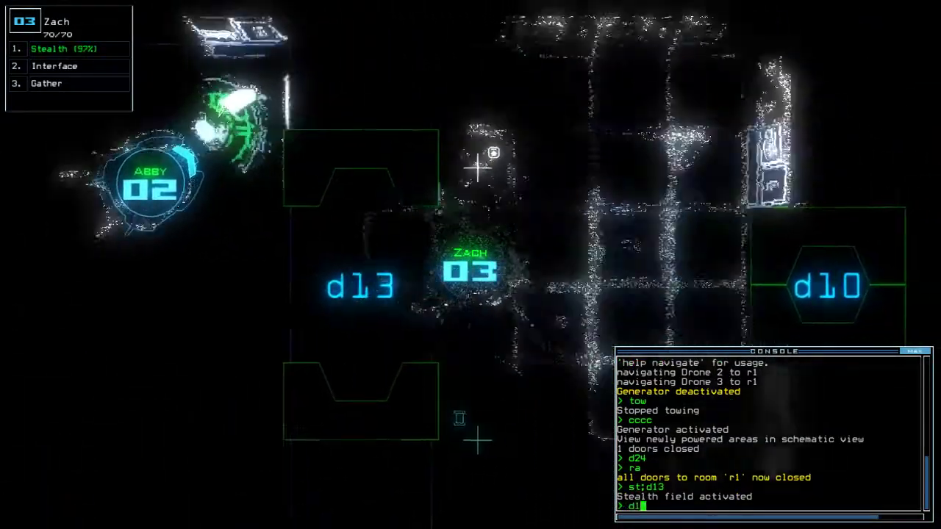
key(Return)
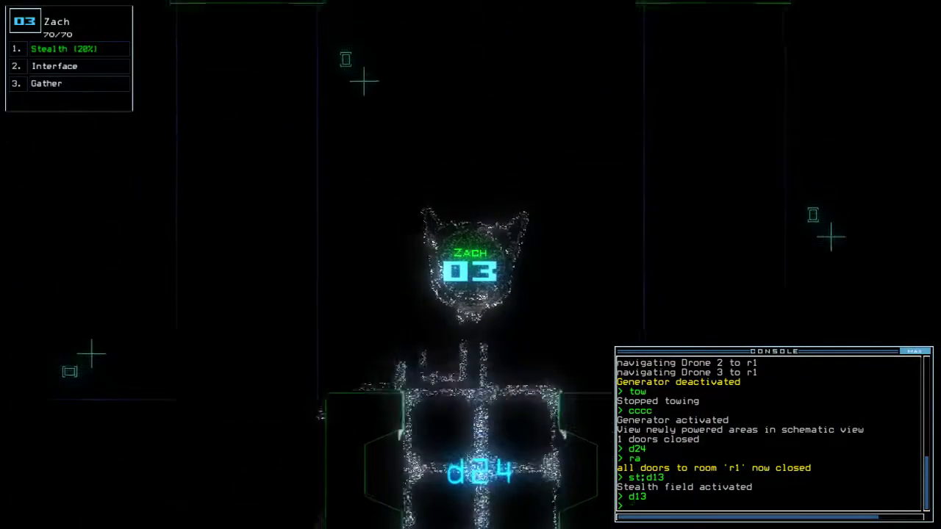
text(13)
- Toggle door d13, drop Zach's stealth field, and drag the console to the upper right
key(Return)
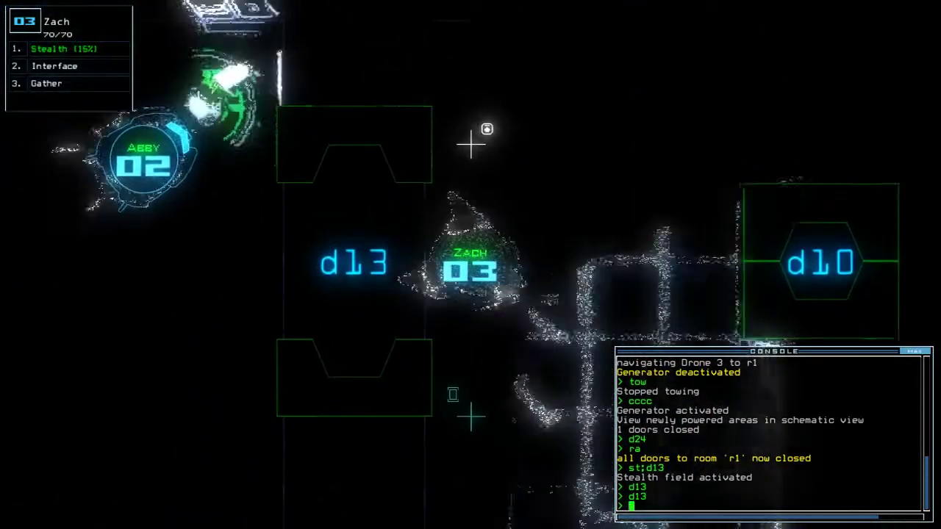
text(st)
key(Return)
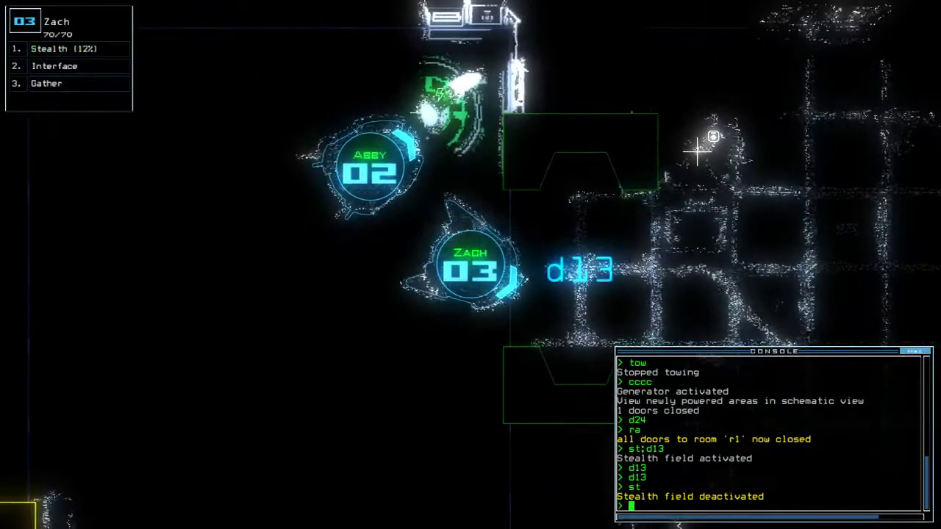
drag(824, 362, 823, 84)
text(st)
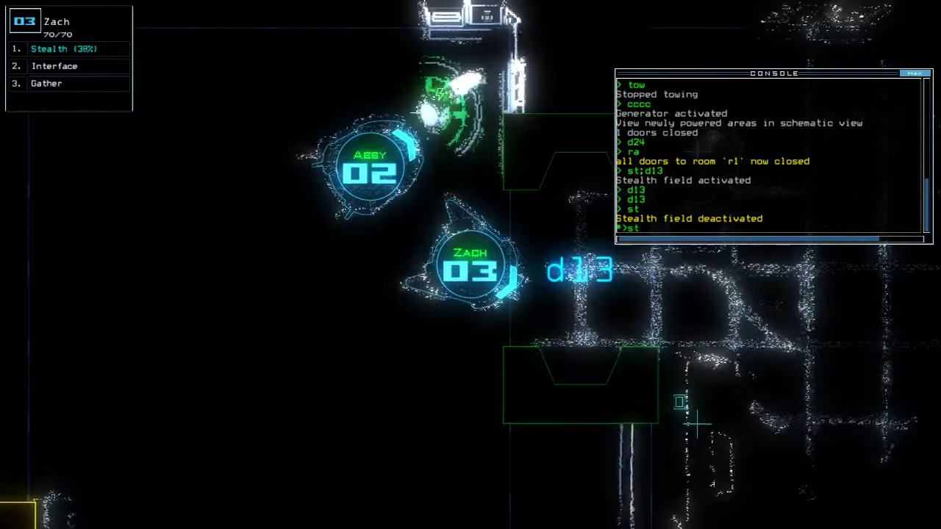
- Cloak Zach and drive it past d13 and d24 to scout the room beyond
key(Return)
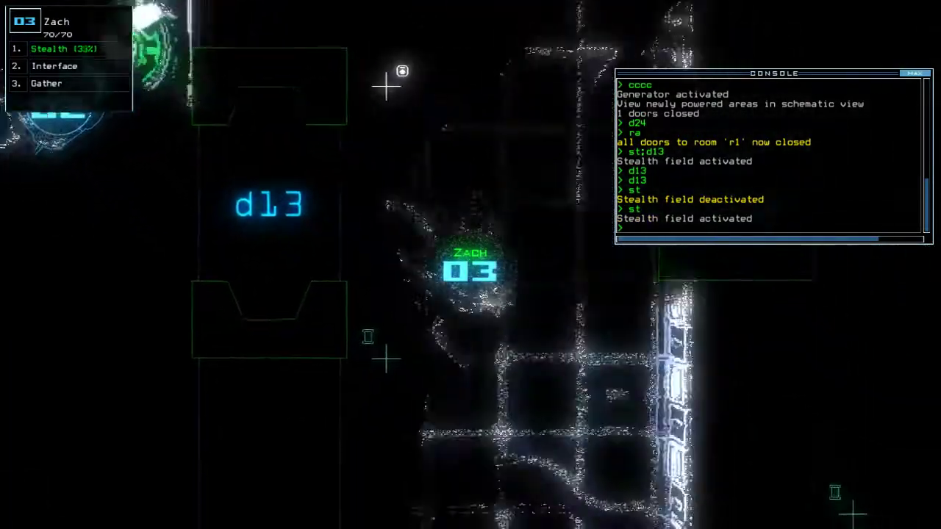
key(Down)
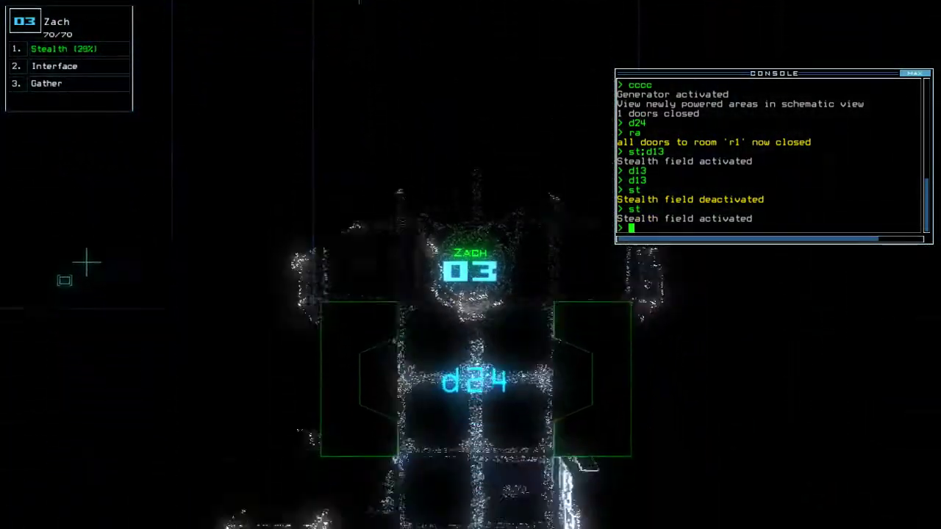
key(Down)
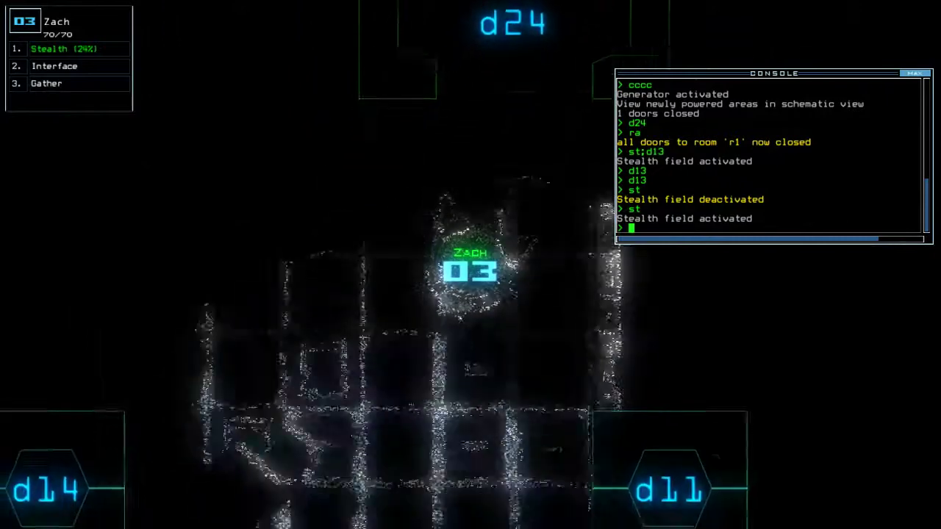
key(Down)
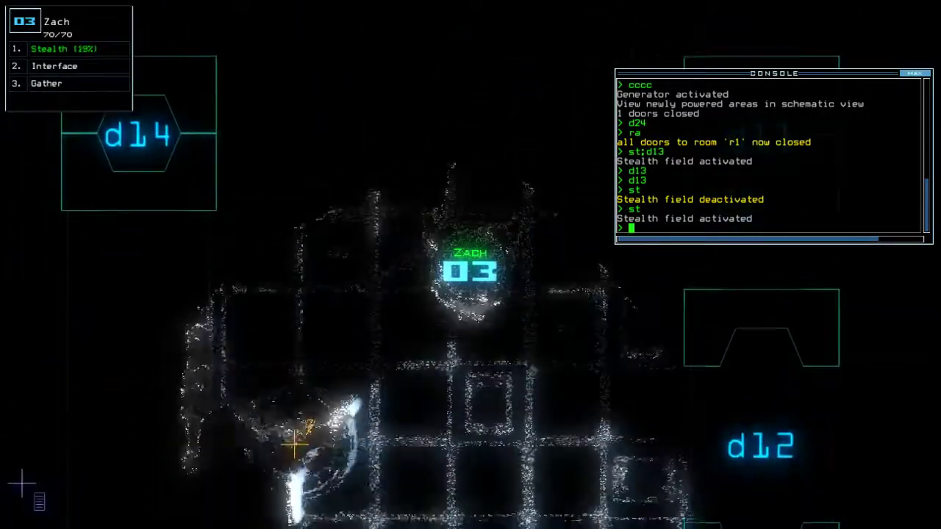
key(Up)
key(Right)
key(Down)
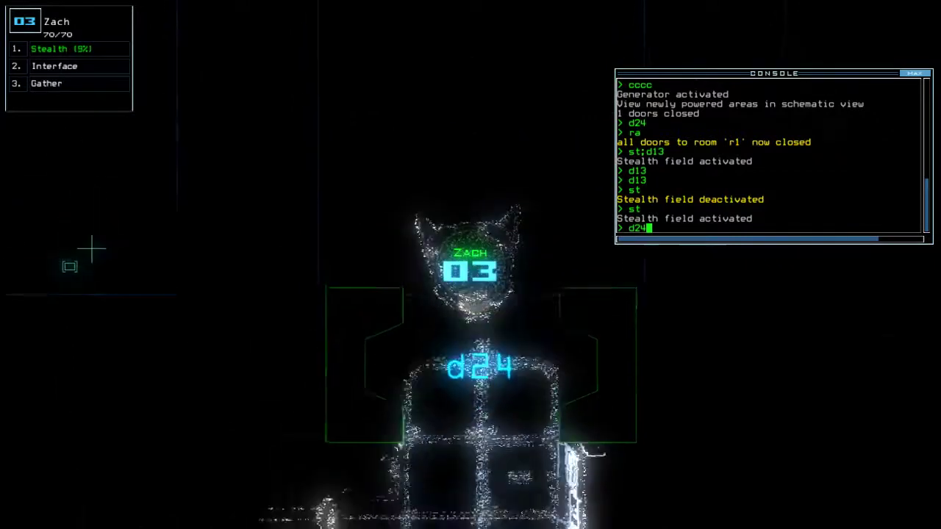
text(st)
- Toggle d24, return Zach to toggle d13, open r1's doors, and recall Abby
key(Return)
key(Up)
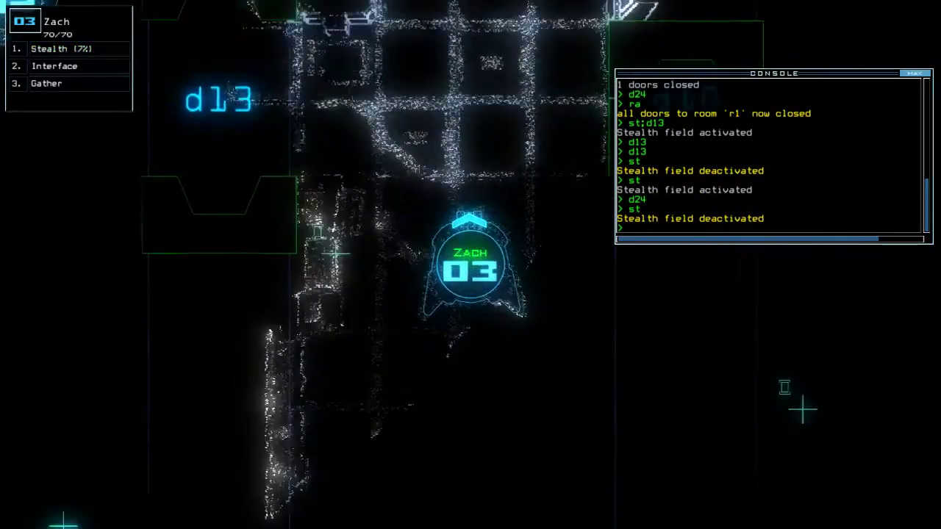
key(Left)
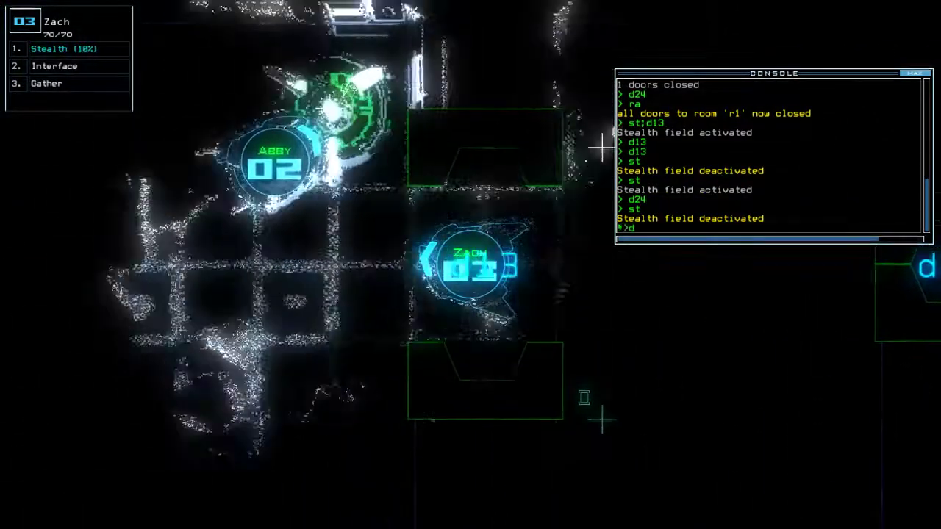
text(d13)
key(Return)
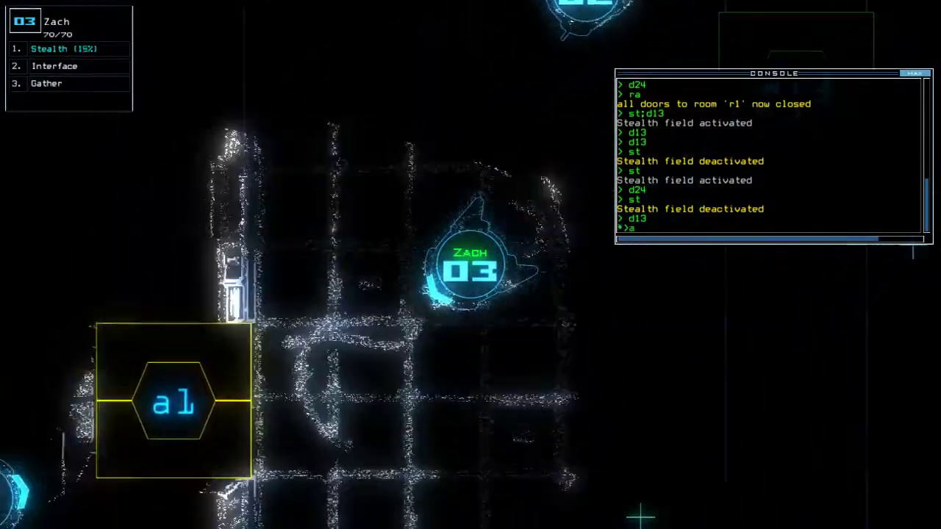
text(arr)
key(Return)
text(back 2)
key(Return)
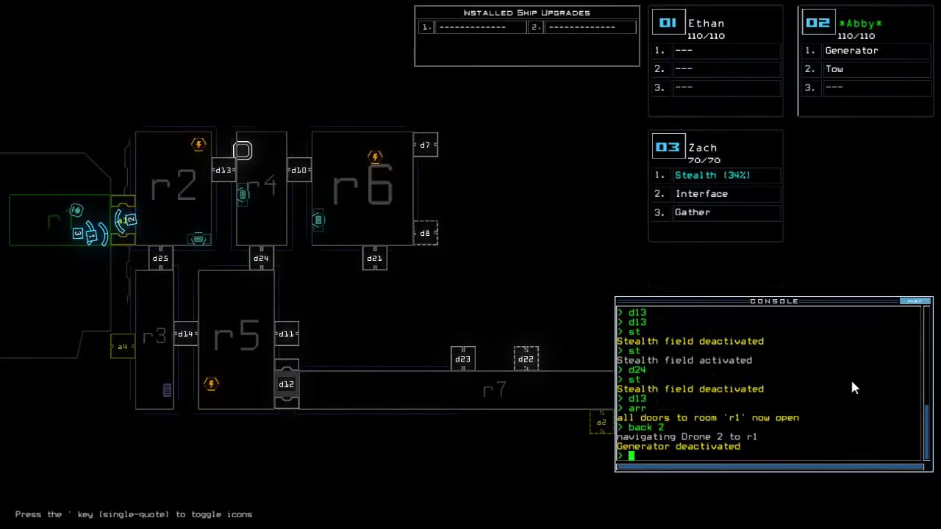
text(dd a2)
- Redock at a2, mark r6, cloak Zach out through r1's doors, then close them
key(Return)
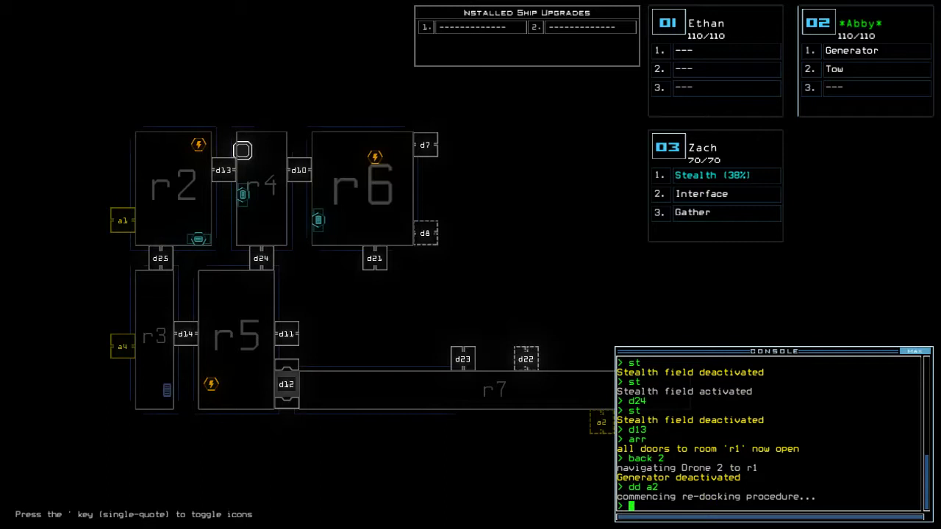
text(f r6)
key(Return)
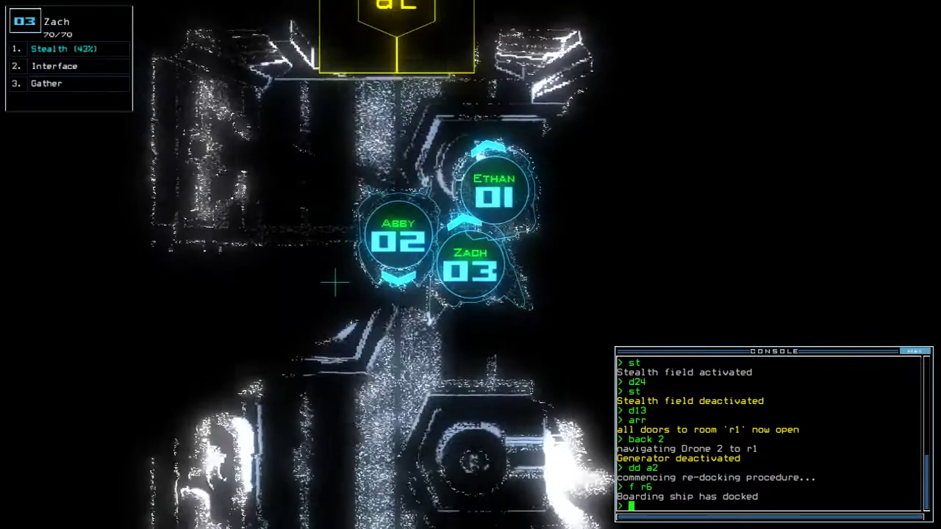
text(st;ar)
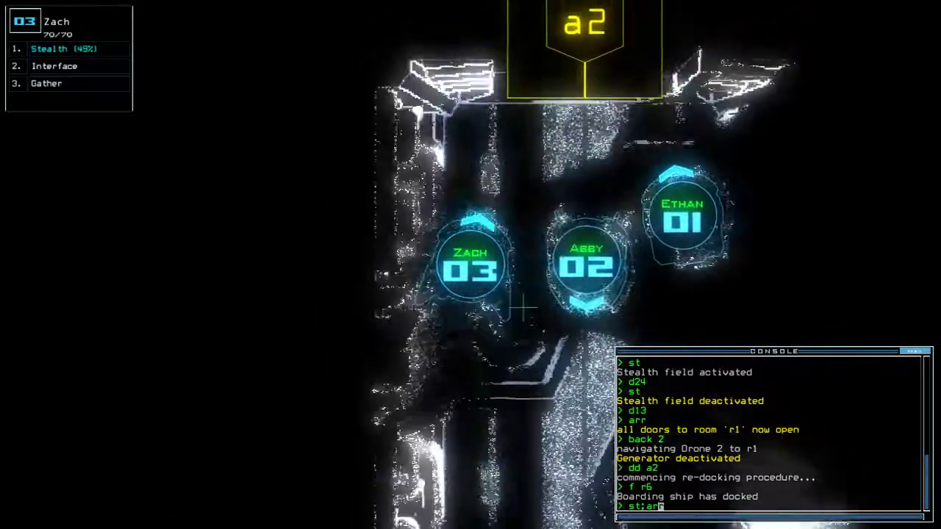
text(r)
key(Return)
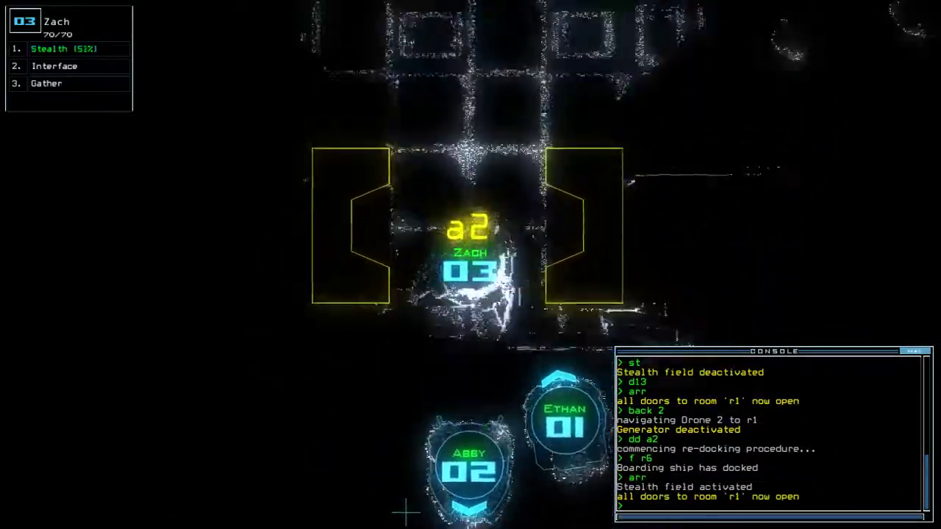
text(ra)
key(Return)
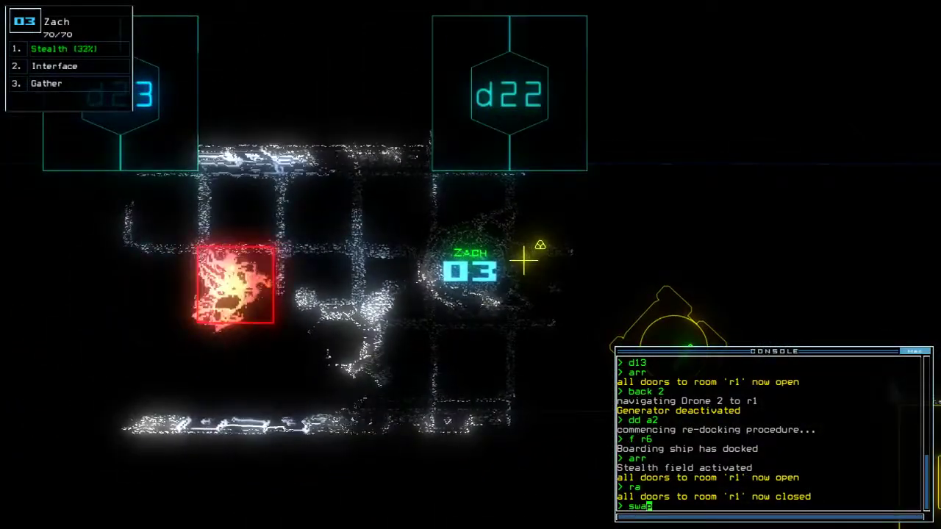
- View Zach's swap screen without swapping, close r1's doors twice, clear the prompt, show the schematic
key(Return)
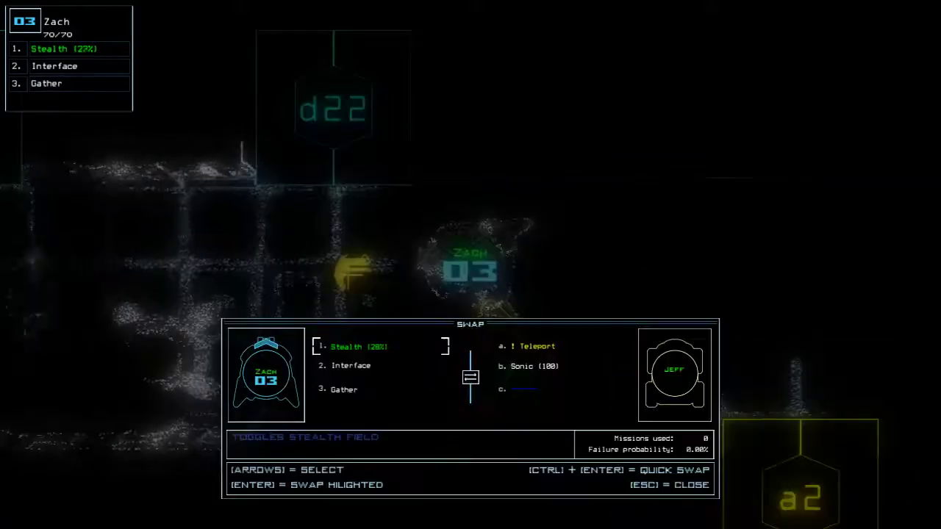
key(Escape)
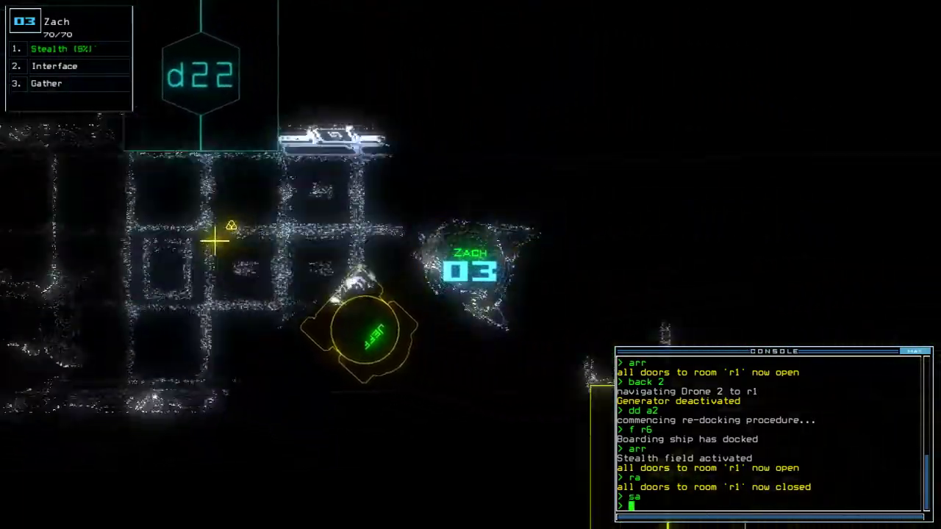
text(ra)
key(Return)
text(ar)
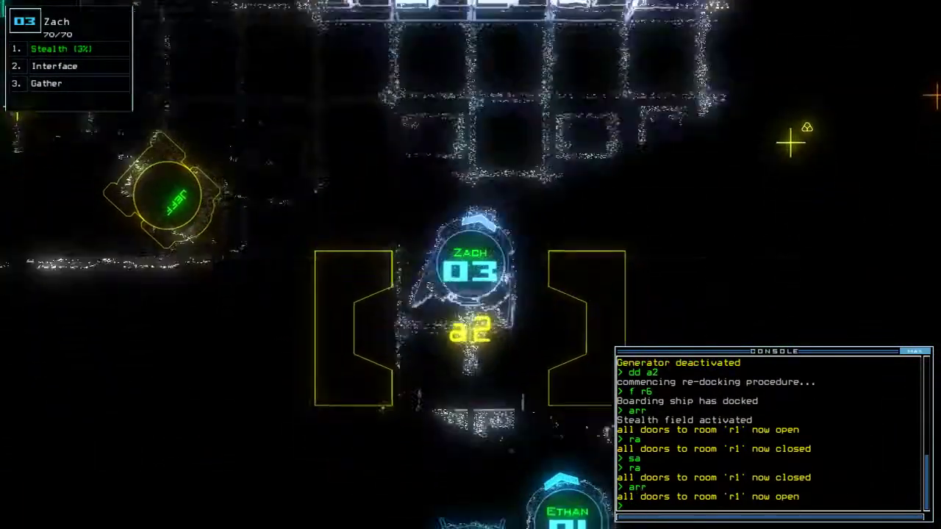
text(ra)
key(Return)
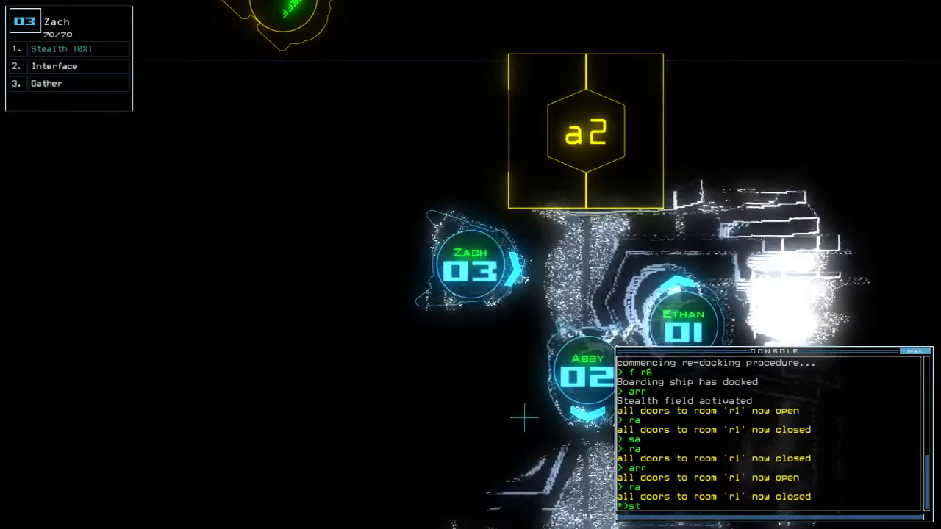
key(BackSpace)
key(BackSpace)
key(Tab)
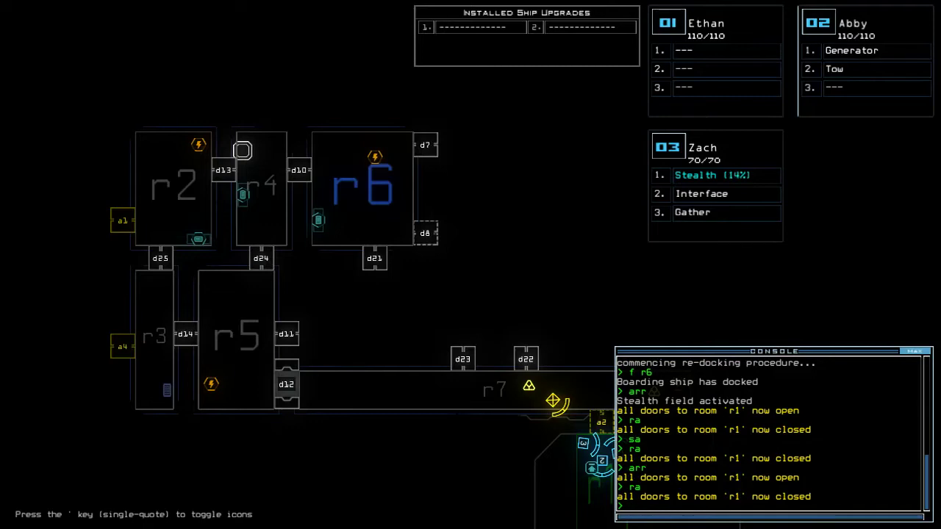
- Make Zach the active drone and trade its modules with Abby's
key(Tab)
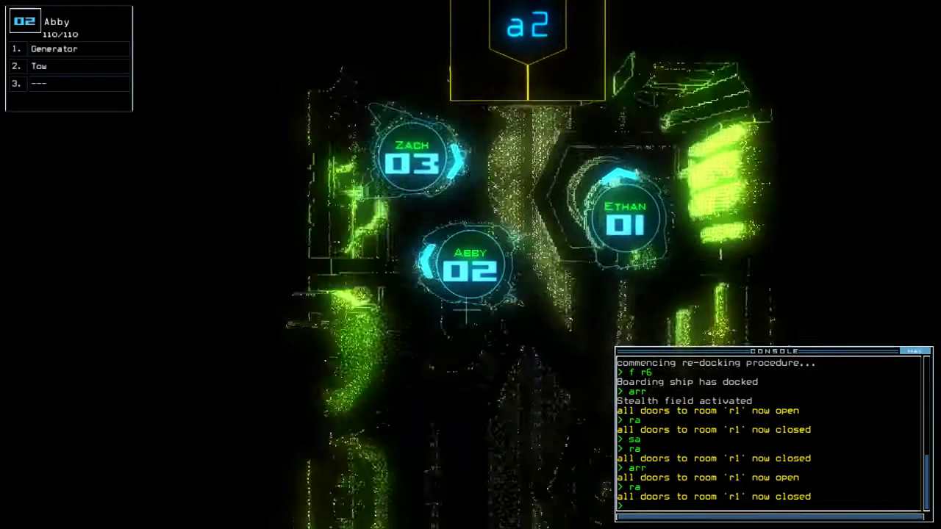
text(swap)
key(Return)
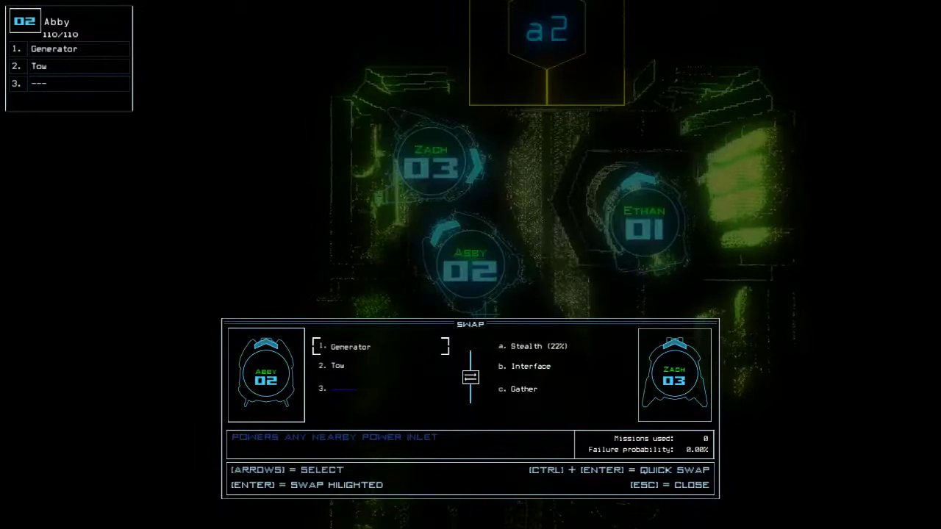
key(Escape)
key(3)
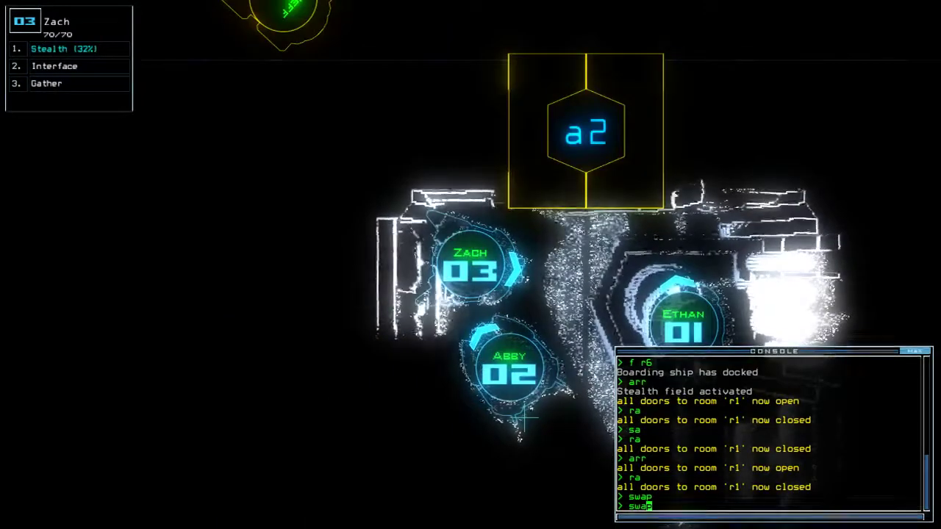
text(2)
key(Return)
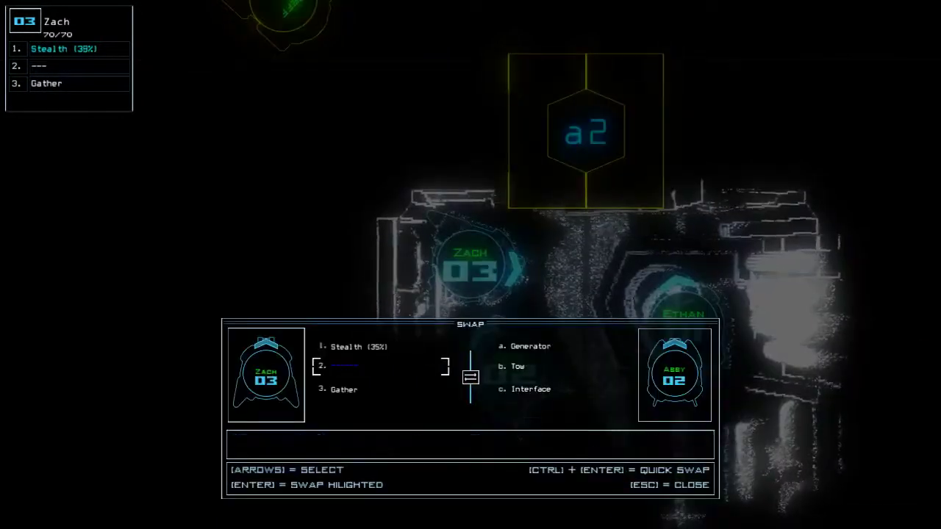
key(Return)
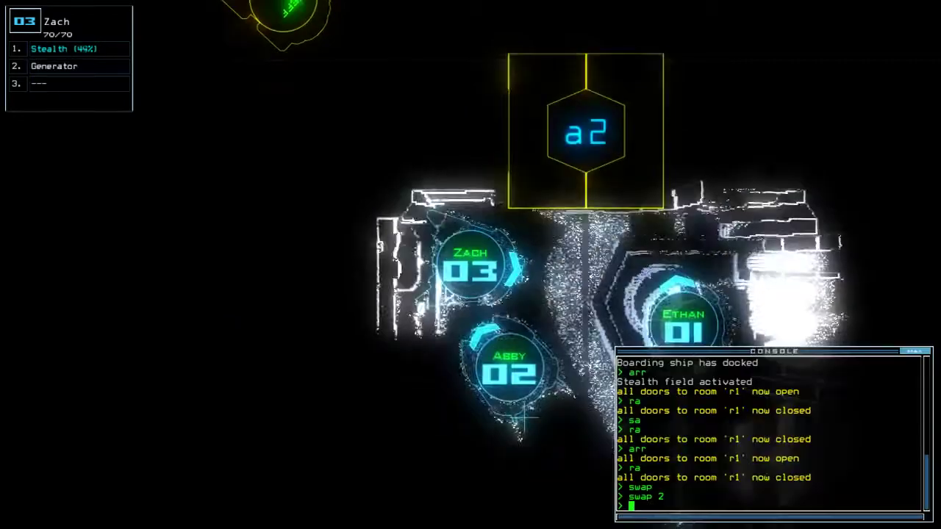
text(st;a)
- Cloak Zach, shut room r1's doors, and move Sonic into Zach's third slot
key(Return)
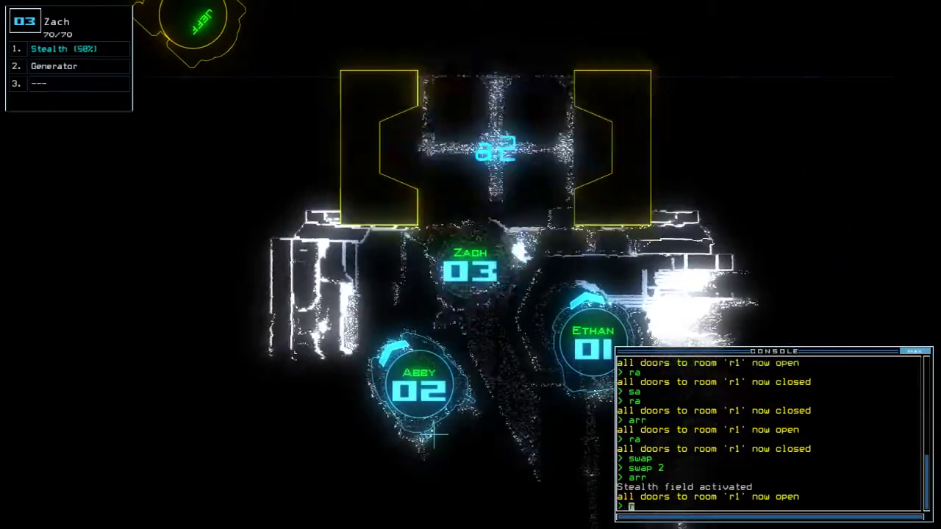
text(ra)
key(Return)
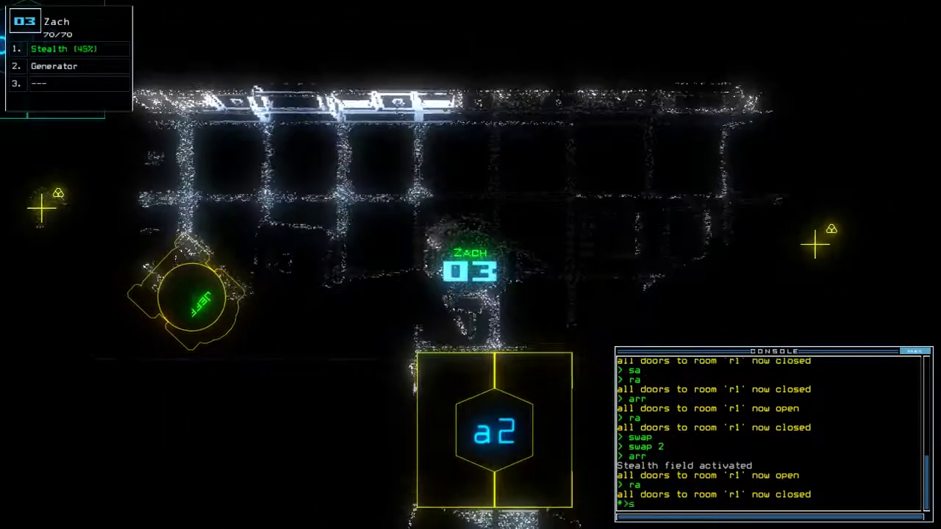
text(swap)
key(Return)
key(Escape)
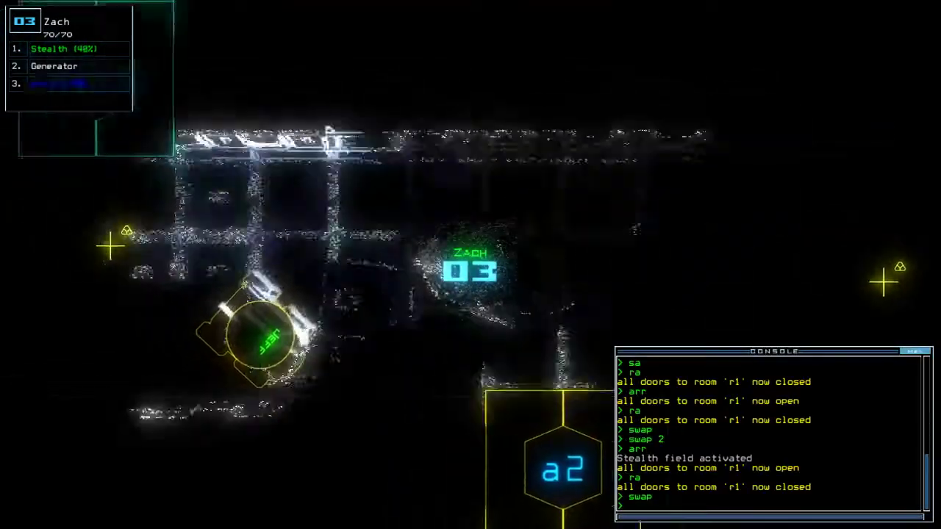
text(s)
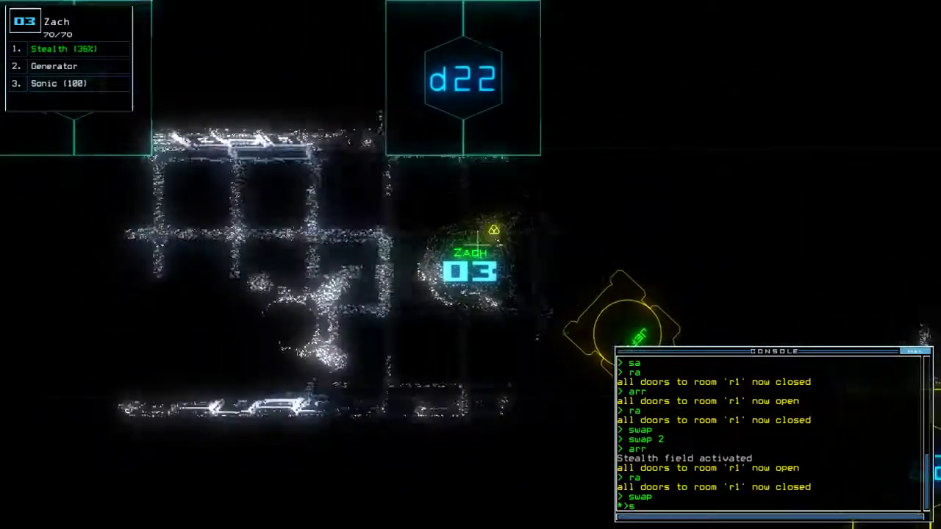
text(o)
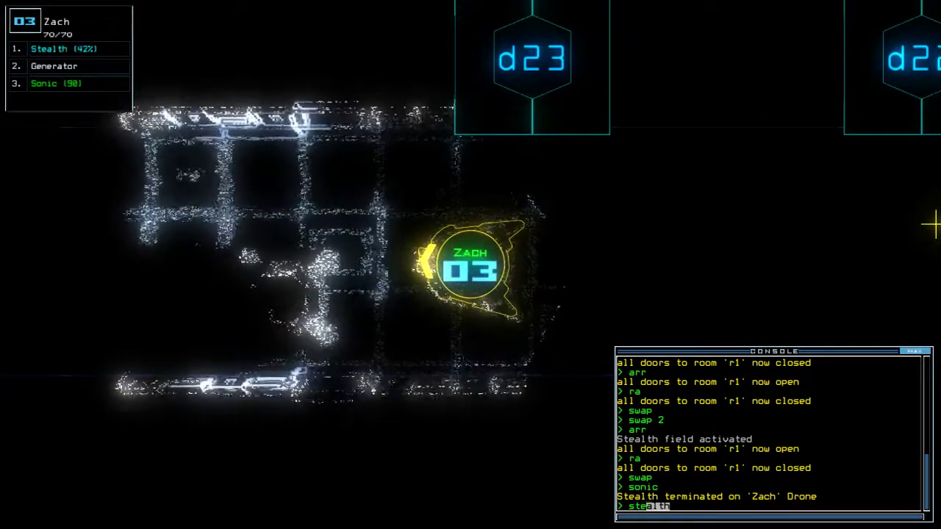
- Recloak Zach, open then shut r1's doors around it, and drop stealth
key(Return)
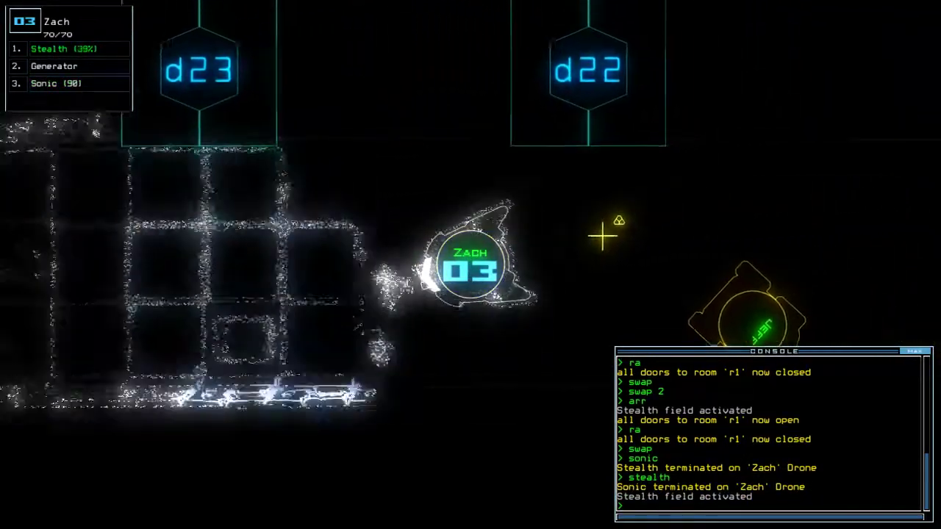
text(so)
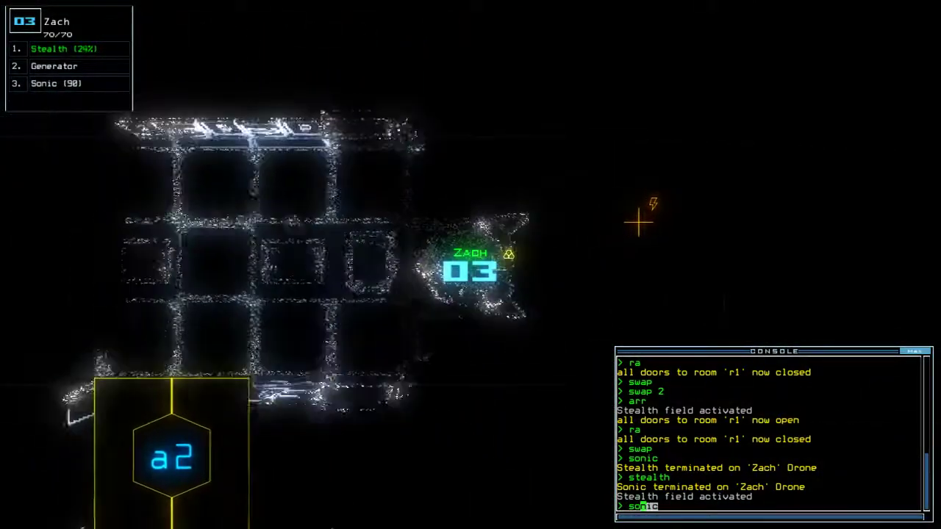
key(BackSpace)
key(BackSpace)
text(arr)
key(Return)
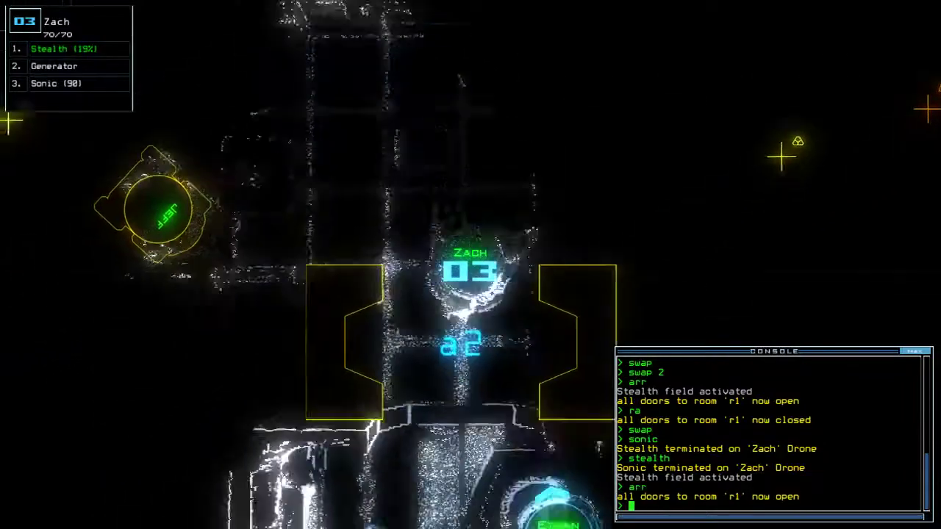
text(ra)
key(Return)
text(st)
key(Return)
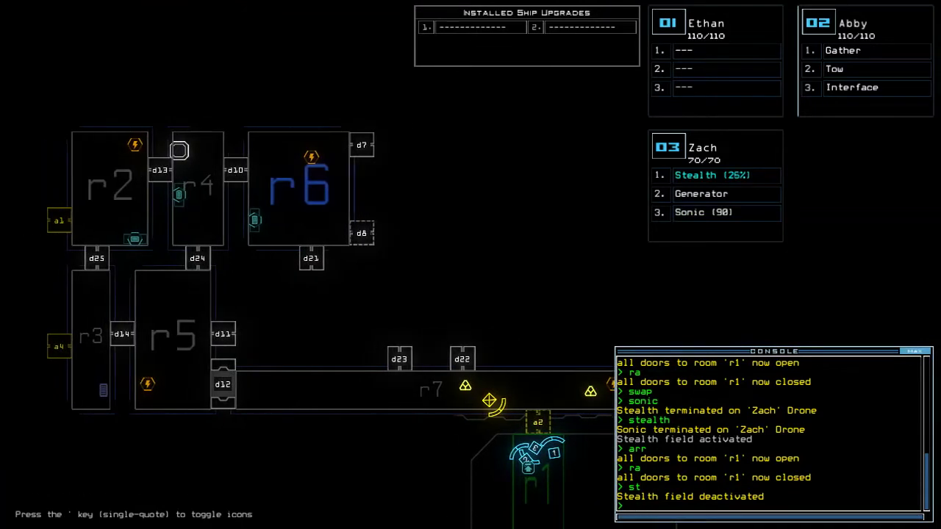
- Toggle the map and camera, ending on the three drones at airlock a2
key(Tab)
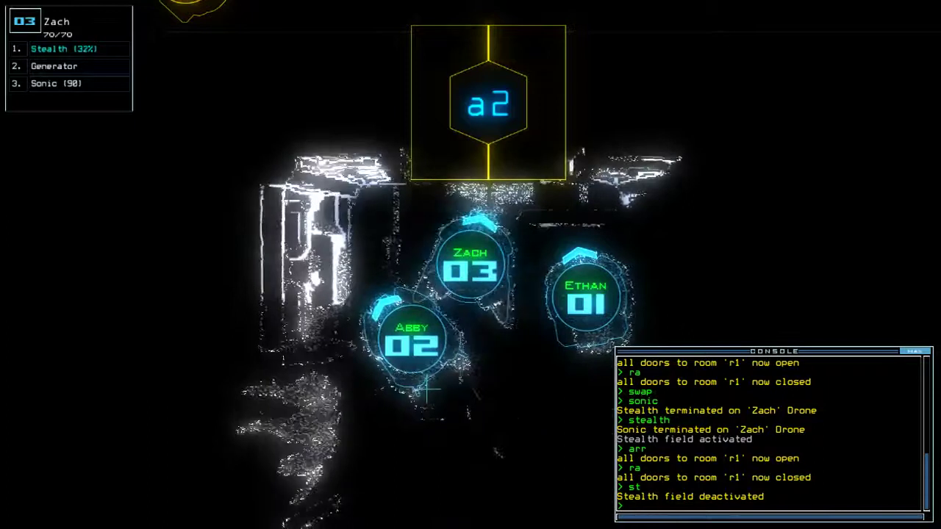
key(Tab)
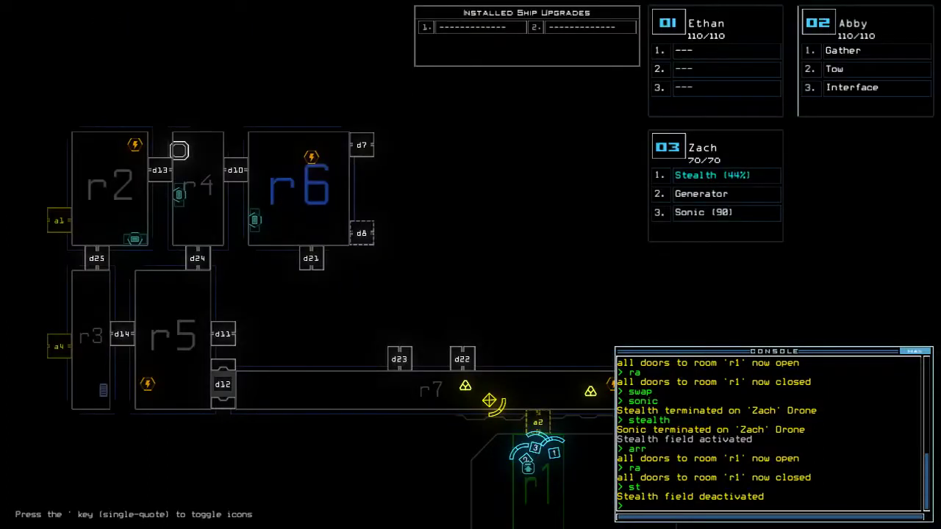
key(Tab)
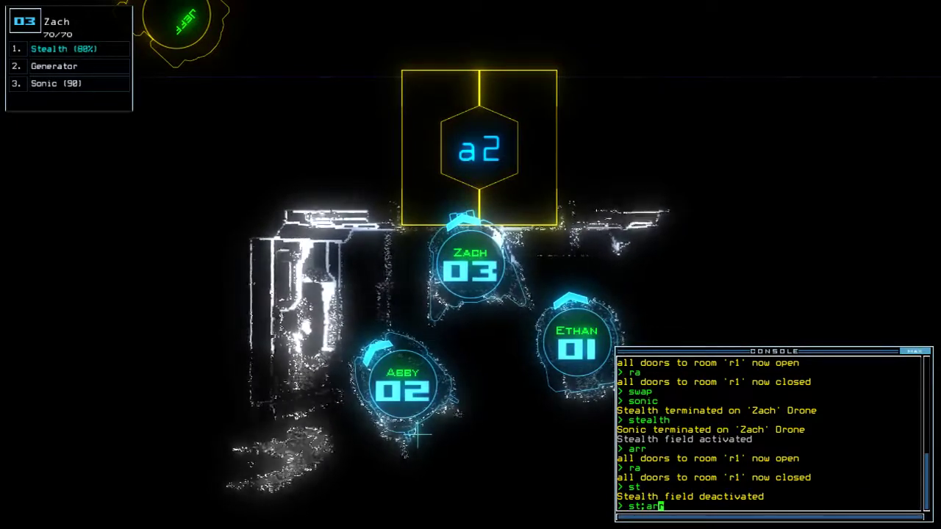
text(r)
- Cloak Zach, open and close r1's doors, and fire a sonic pulse
key(Return)
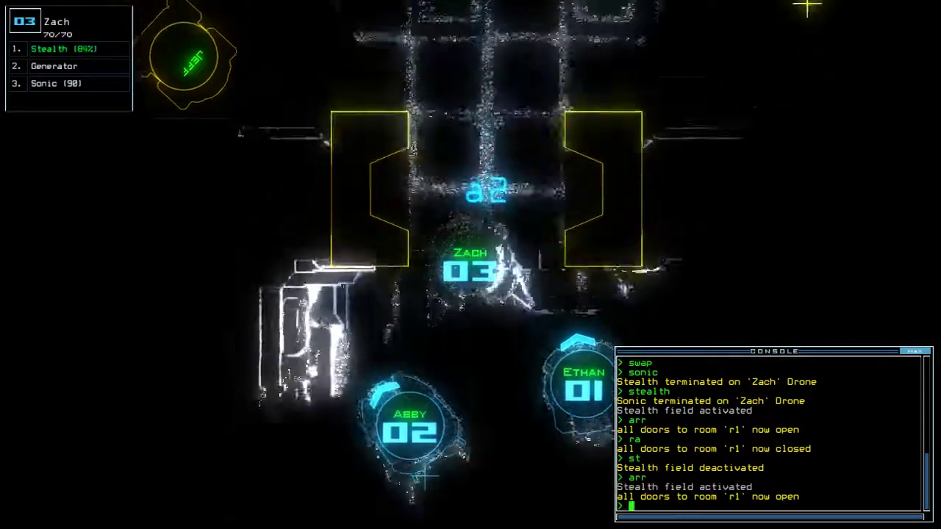
text(ra)
key(Return)
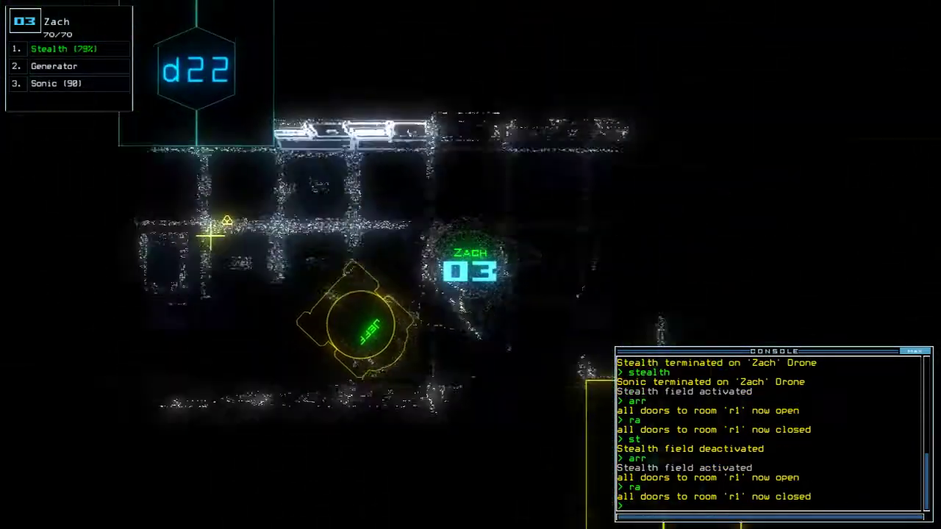
text(s)
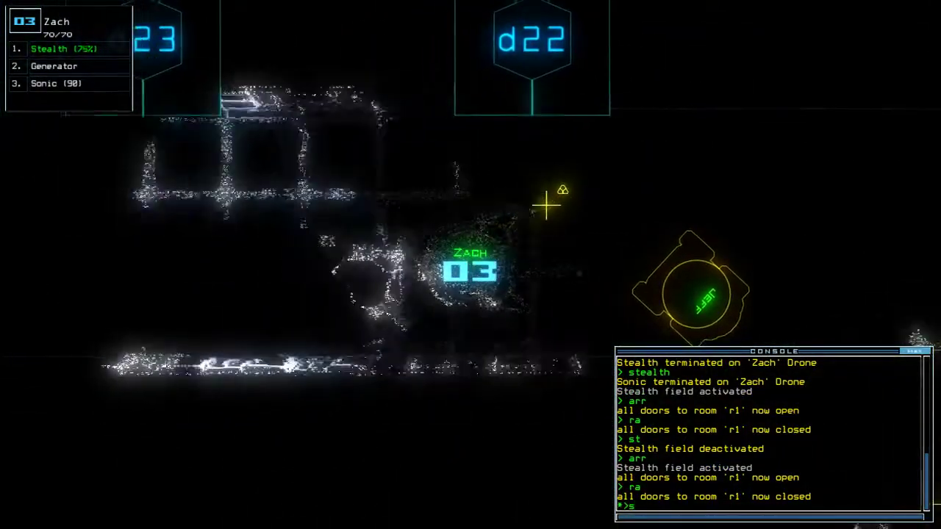
text(onic)
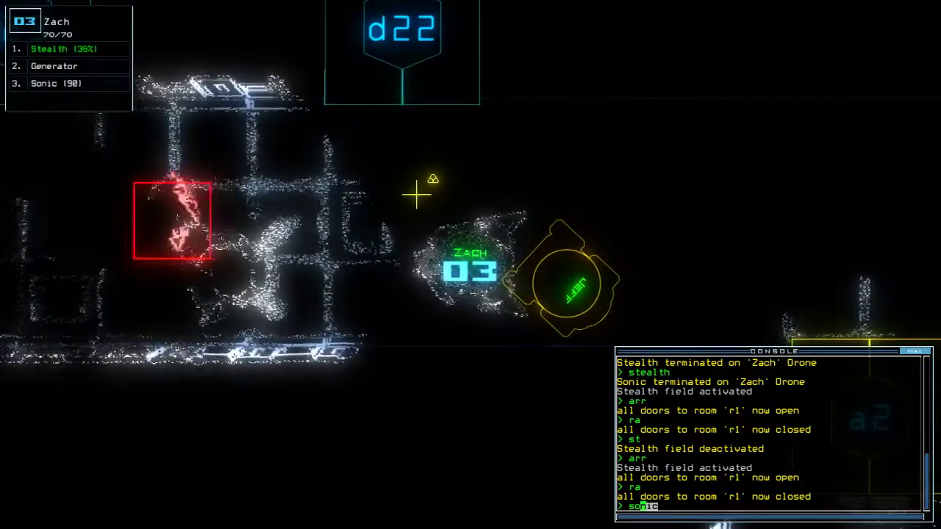
key(Return)
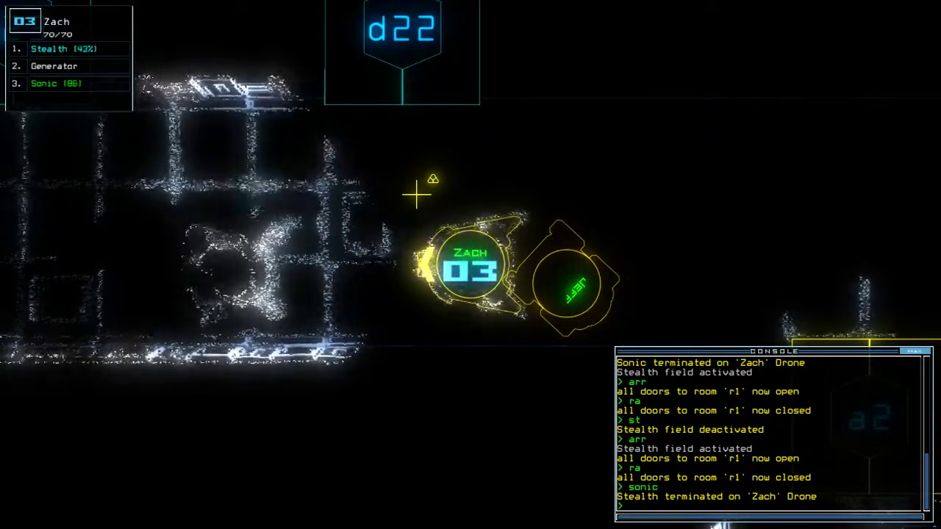
key(Tab)
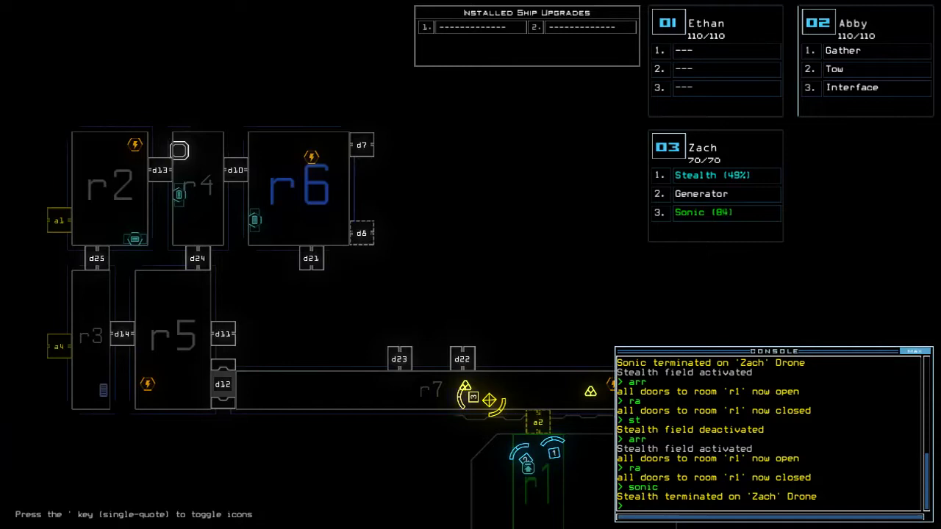
key(Tab)
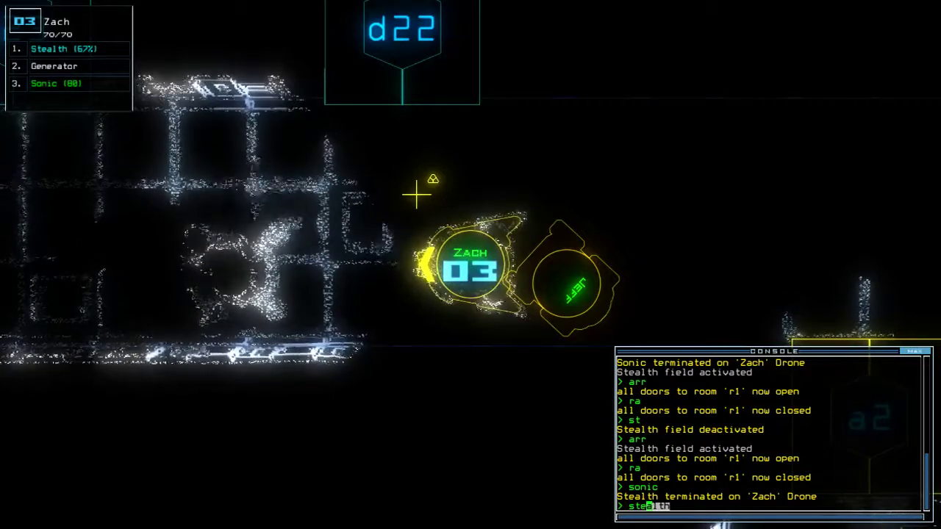
- Recloak Zach, open r1's doors, then shut them and drop stealth
key(Return)
key(Left)
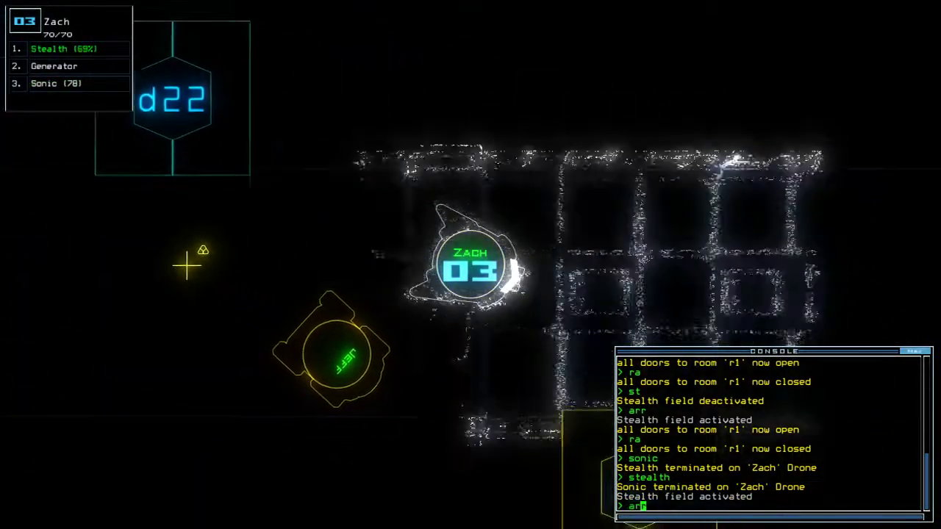
text(arr)
key(Return)
text(ra)
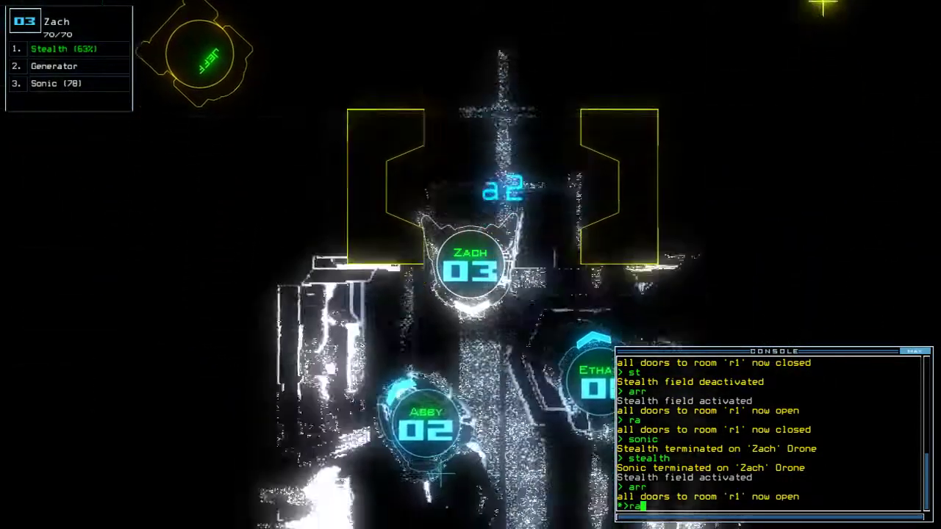
key(Return)
text(st)
key(Return)
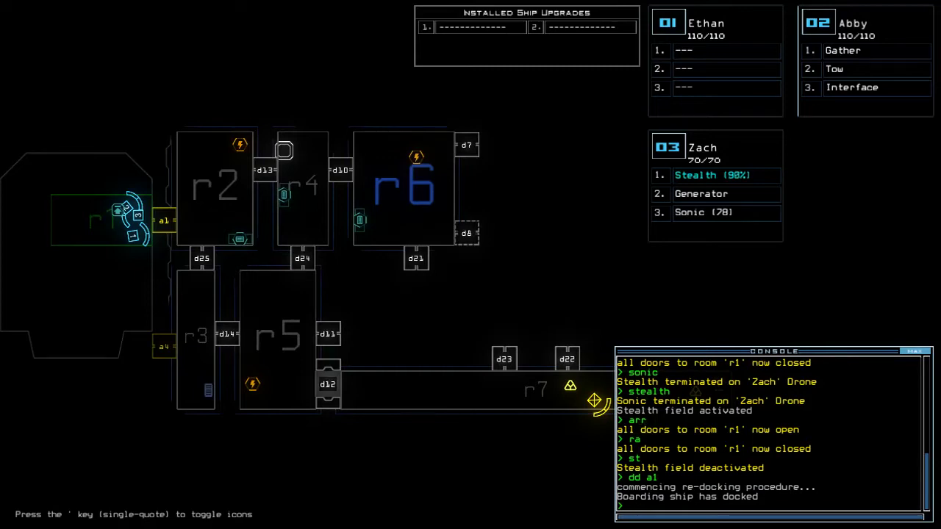
- Select Abby, open r1's doors, and trade Abby's Gather for Zach's Generator
key(Tab)
text(2)
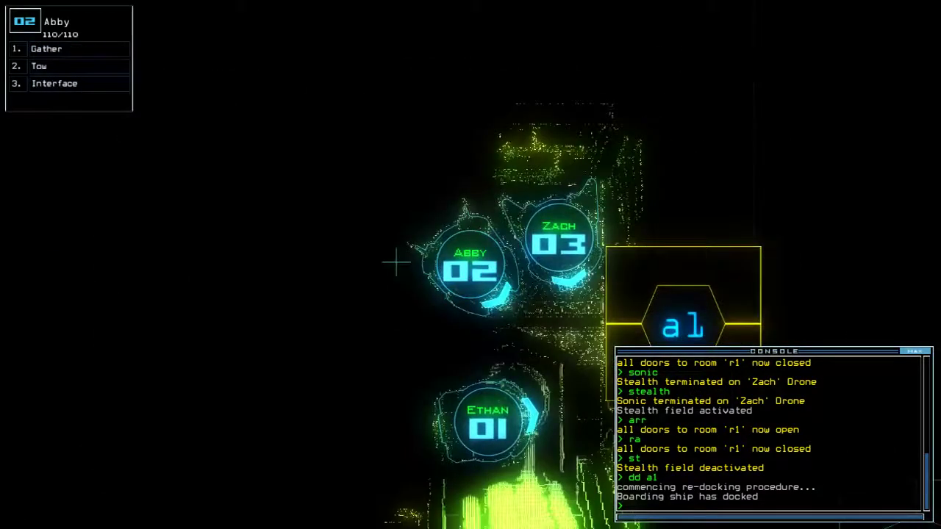
text(arr)
key(Return)
text(swap)
key(Return)
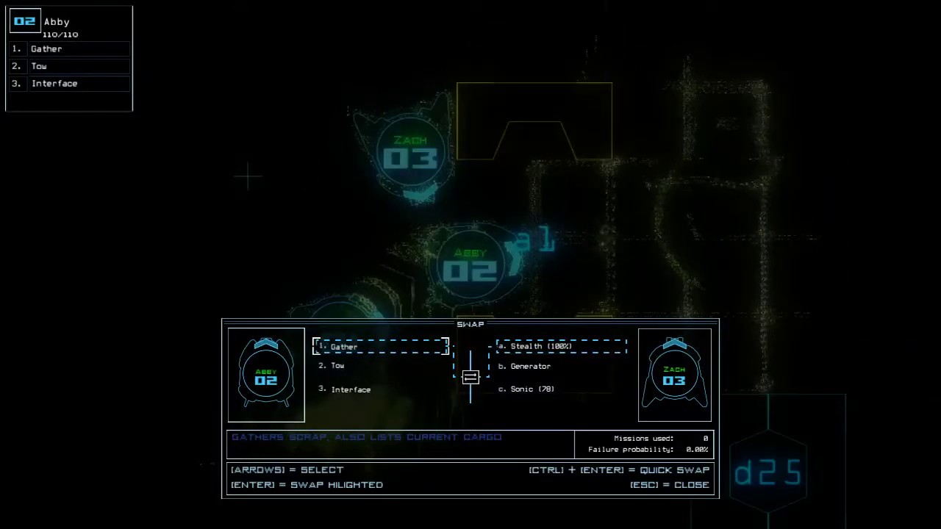
key(Escape)
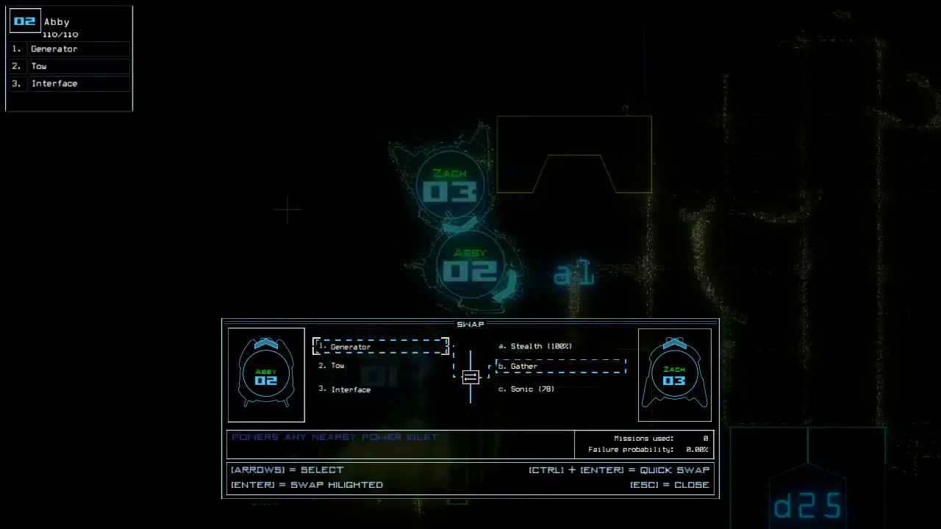
- Select Zach, shut r1's doors, and power nearby rooms with its generator
key(Escape)
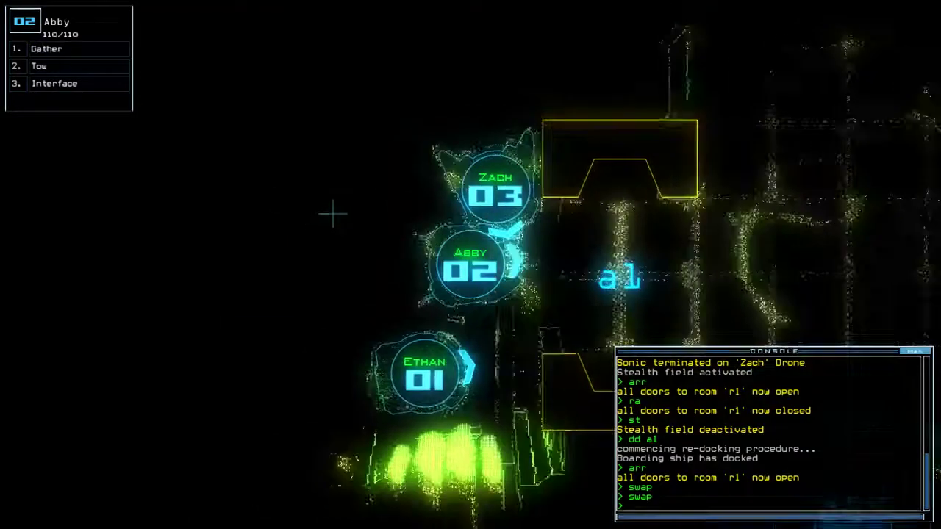
key(3)
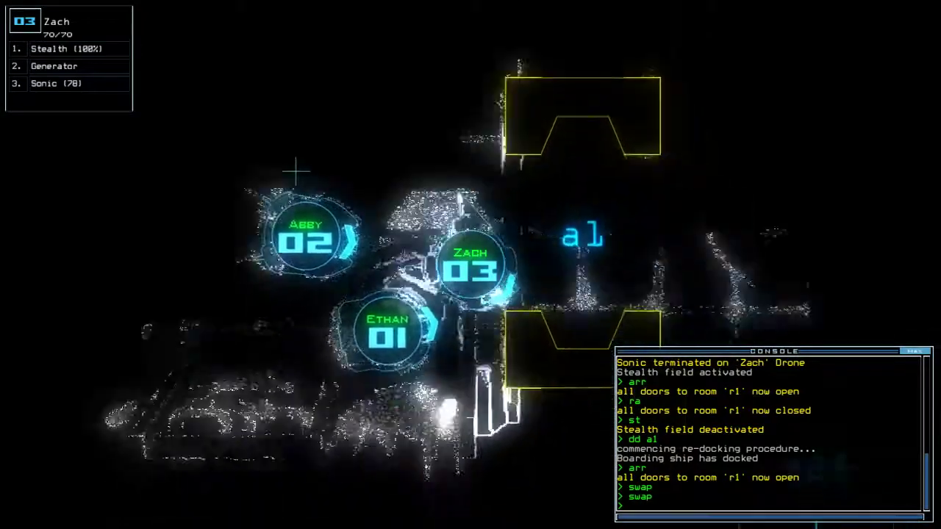
text(ra)
key(Return)
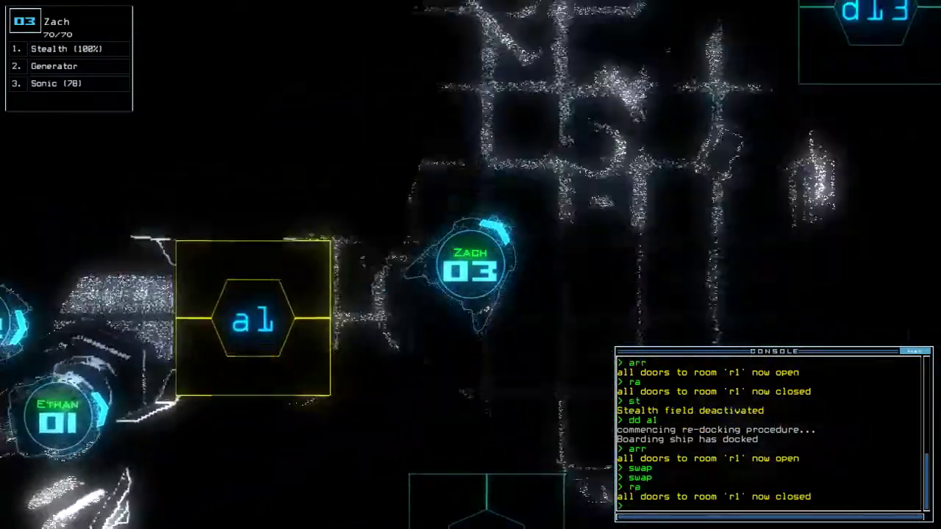
text(generator)
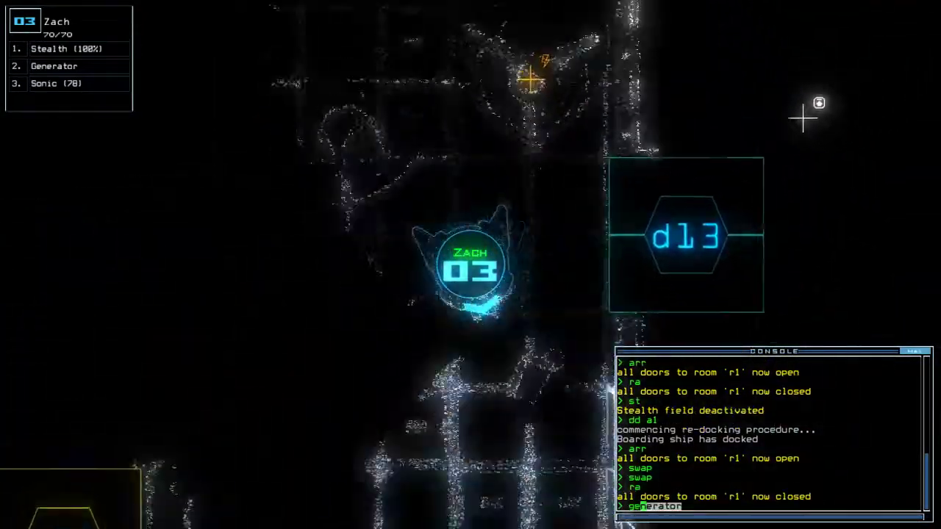
key(Return)
key(Tab)
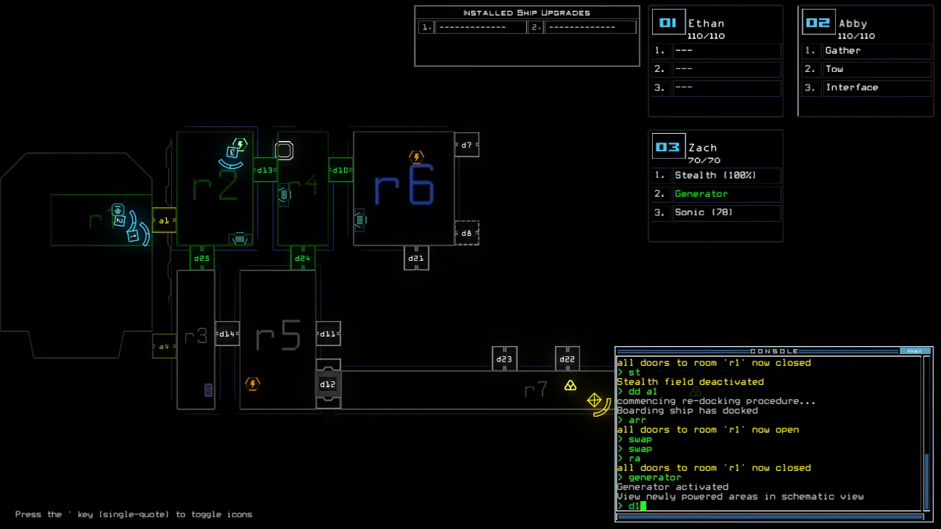
text(3 d24)
- Open d13 and d24 under stealth, shut r1, then run the generator closing two doors
key(Return)
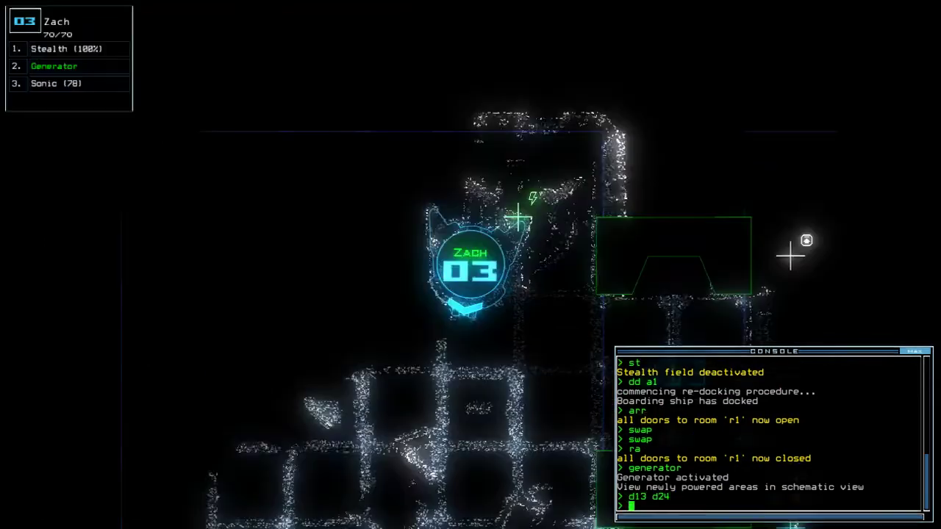
text(st)
key(Return)
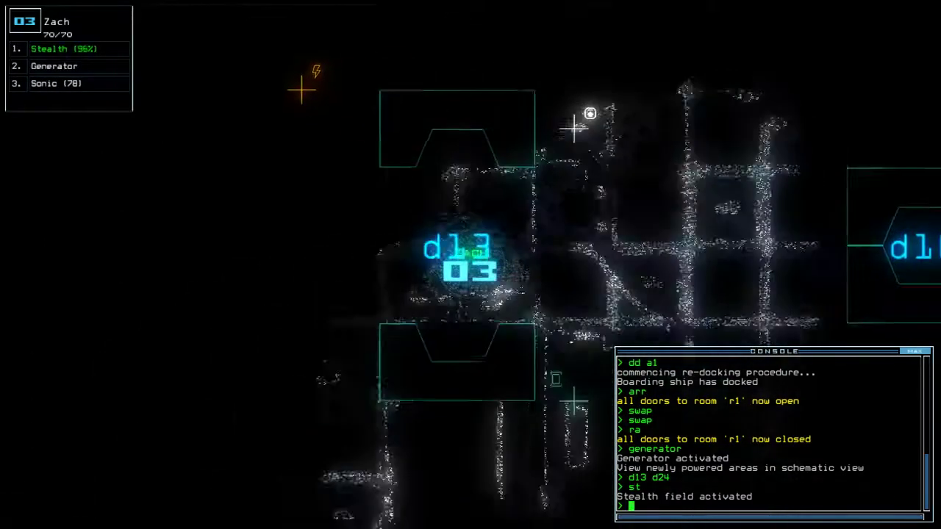
text(ra)
key(Return)
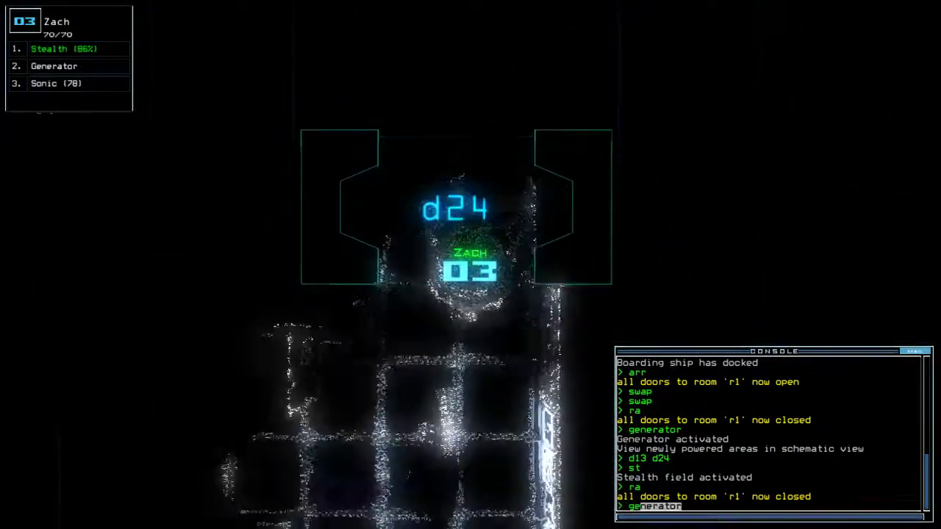
text(generator ;)
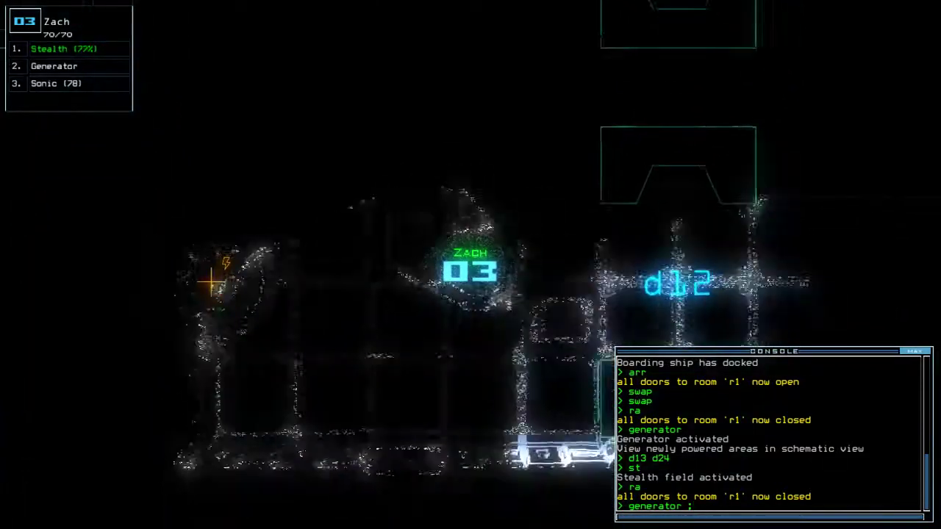
text(ccc)
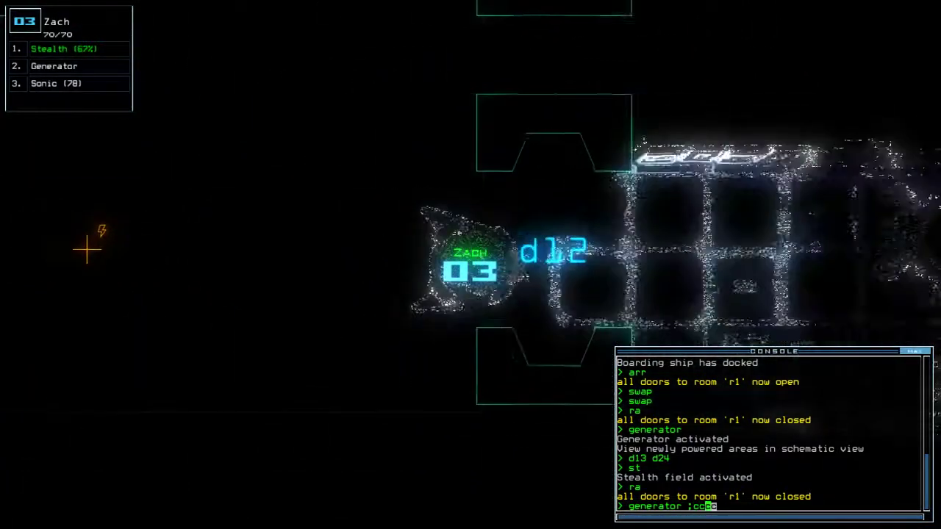
key(Return)
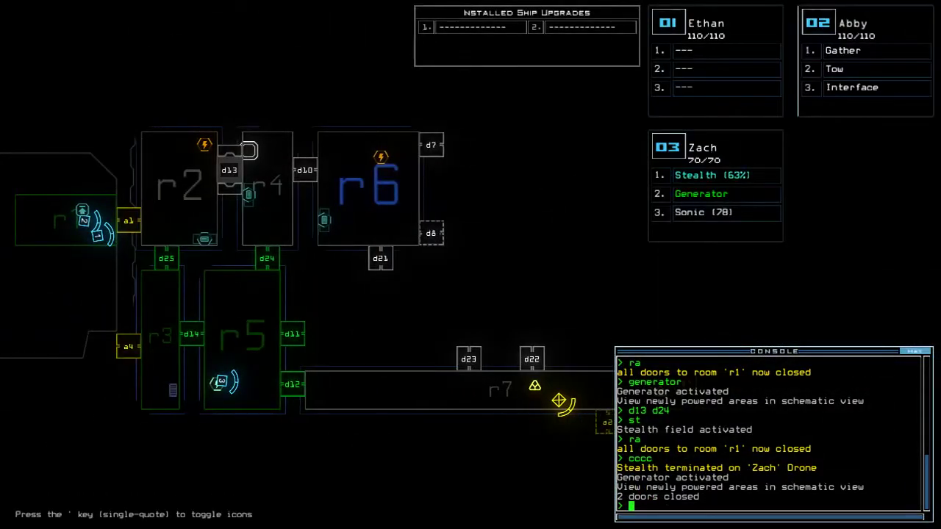
text(d11;d11)
- Cycle door d11, open d24, and drive Abby out of r1, sealing its doors
key(Return)
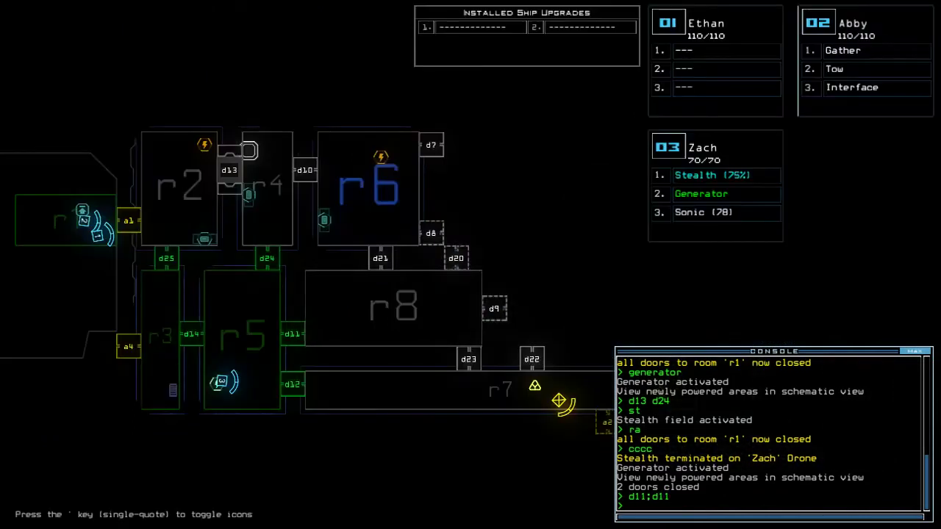
text(4)
key(Return)
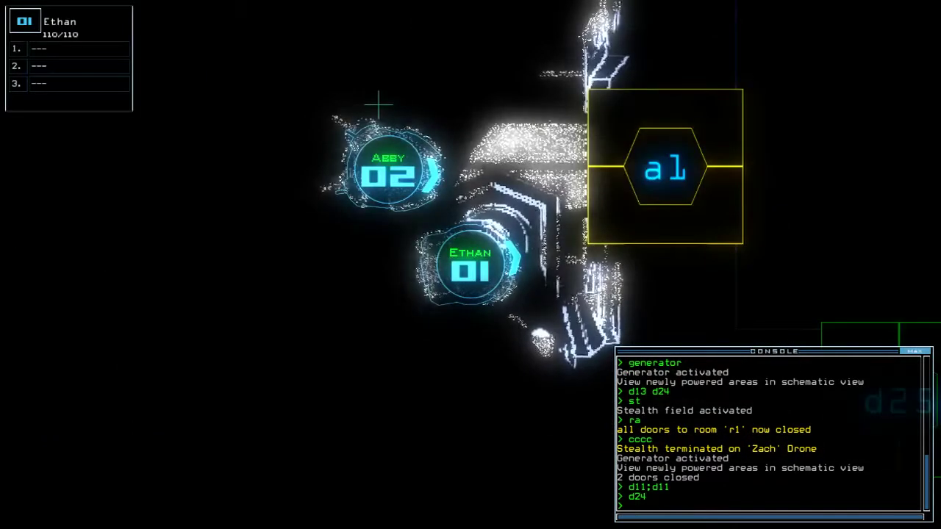
text(2arr)
key(Return)
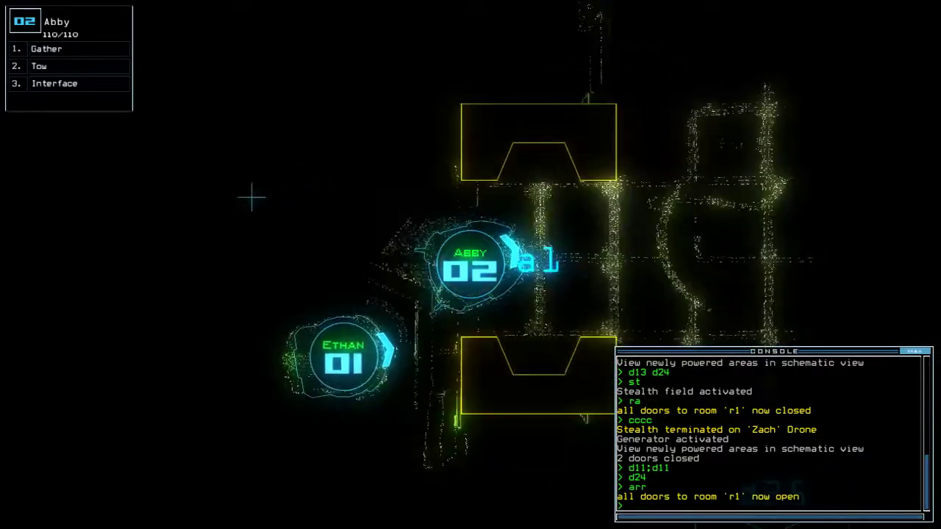
key(Right)
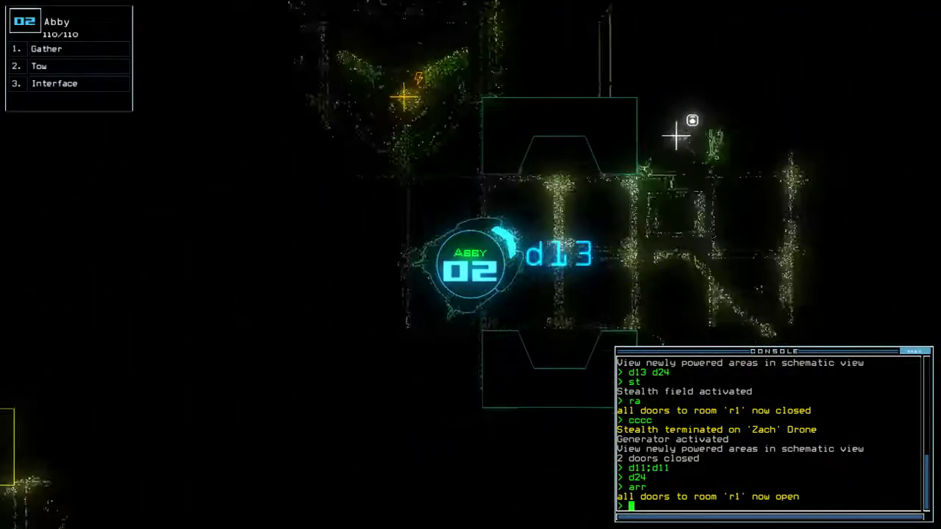
text(ra)
key(Return)
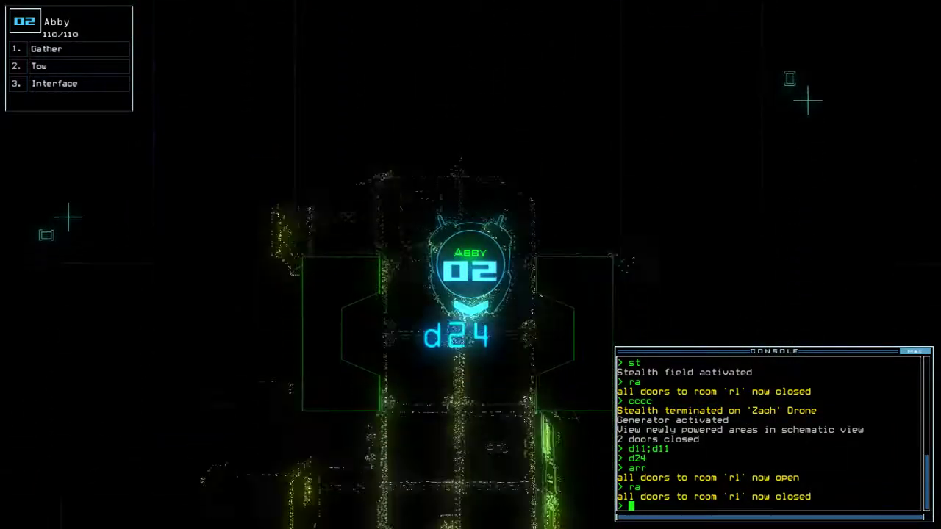
- Drive Zach north past d14 and d11 to join Abby at door d24
key(Tab)
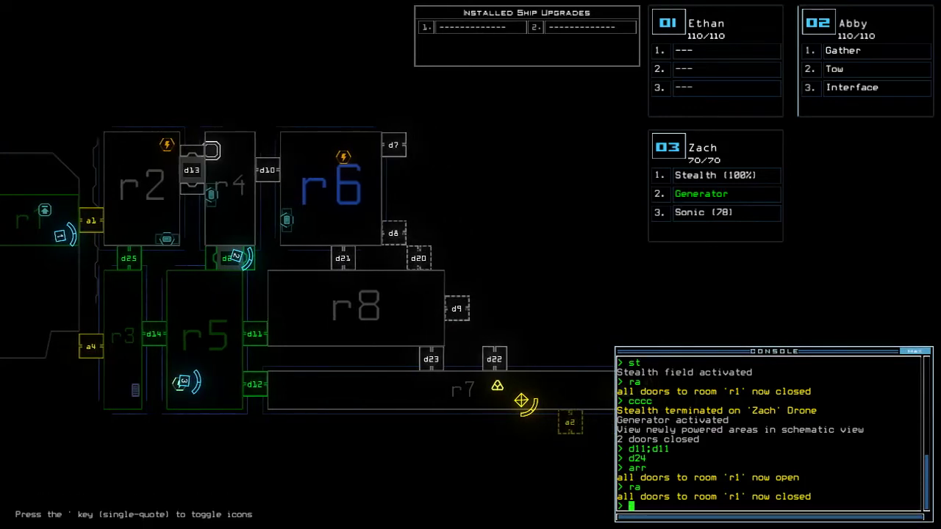
key(Tab)
key(Up)
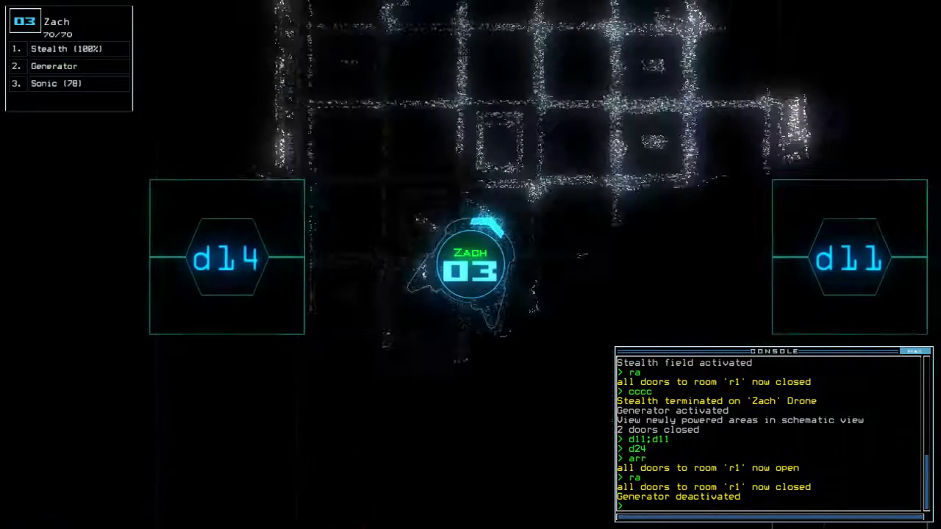
key(Up)
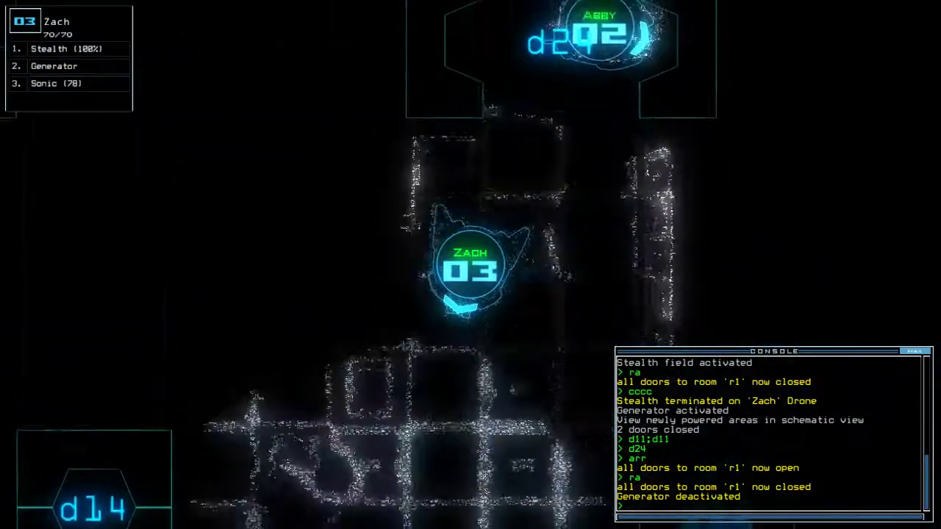
key(Up)
text(swap)
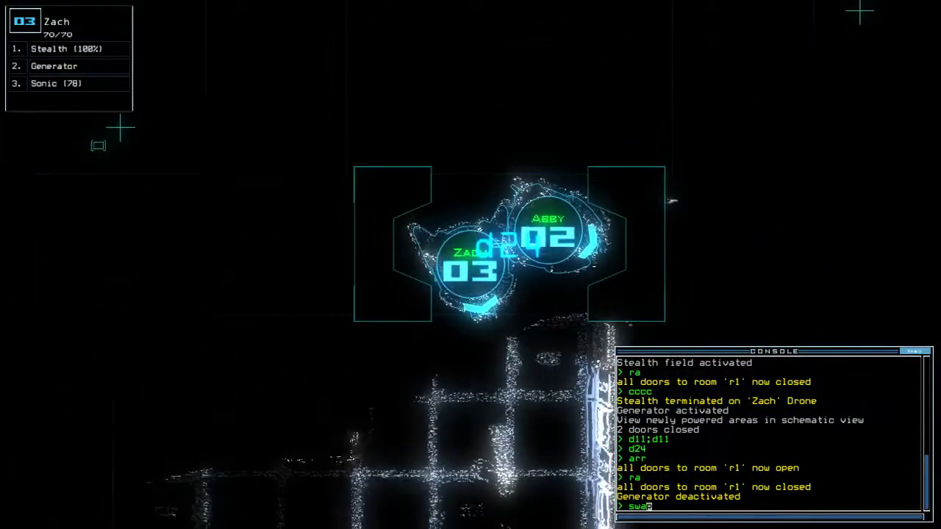
- Give Zach Gather and Abby Generator, then drive Abby toward doors d14 and d11
key(Return)
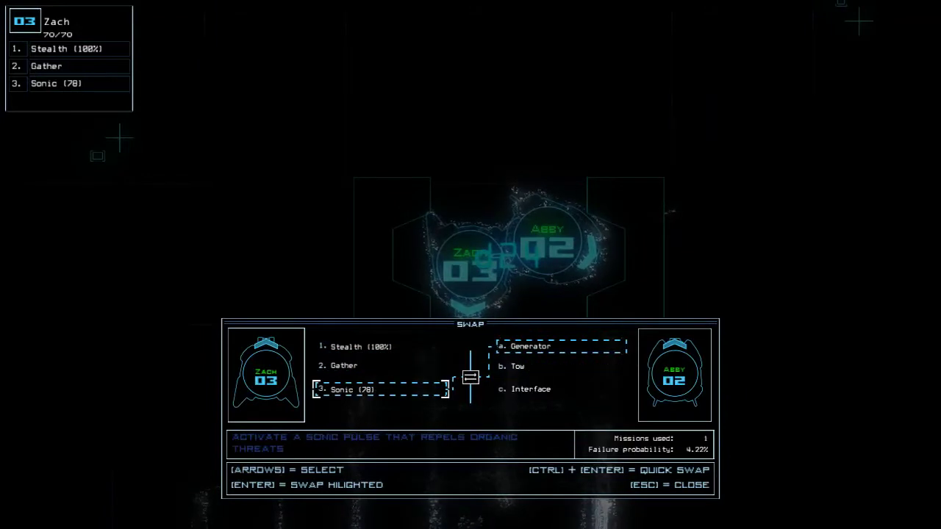
key(Escape)
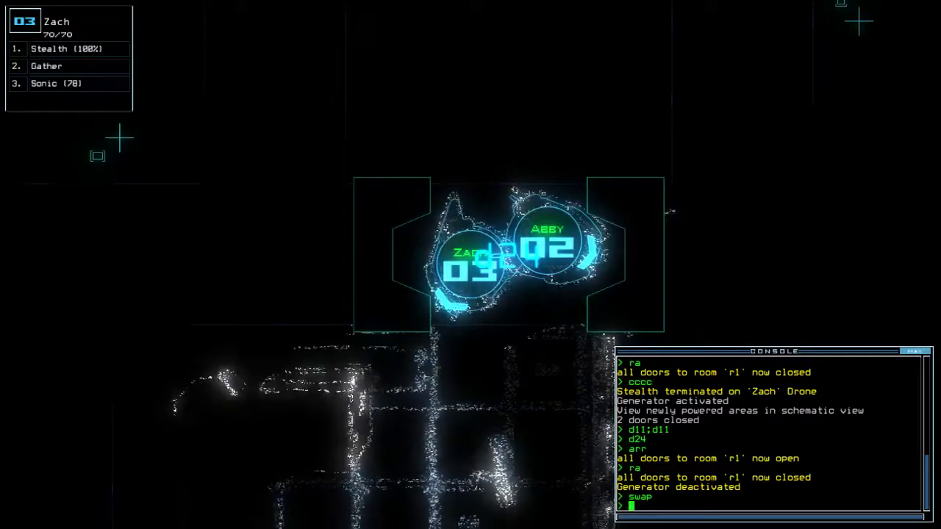
key(ctrl+2)
key(Tab)
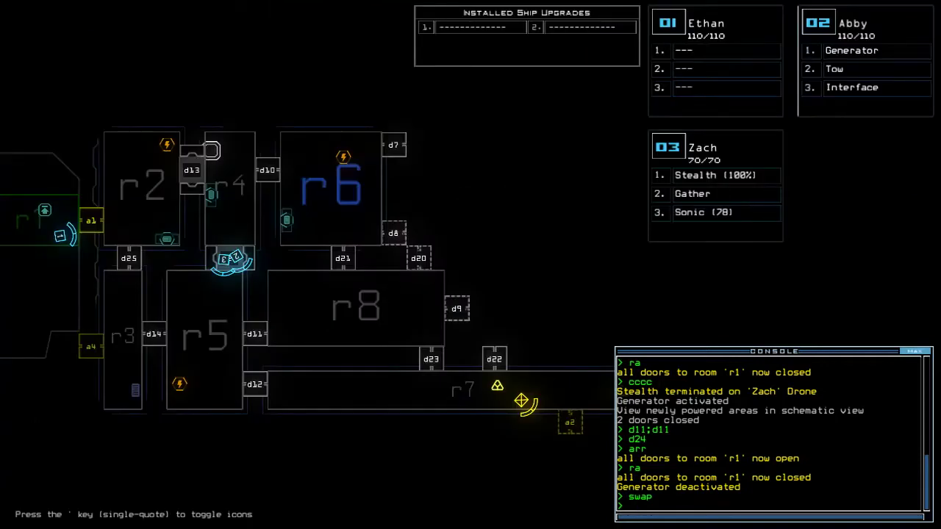
key(Right)
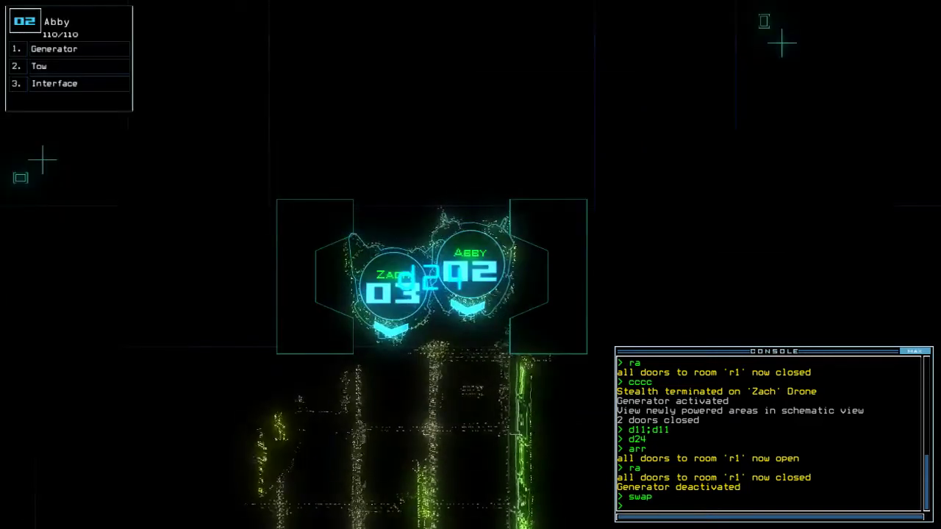
key(Up)
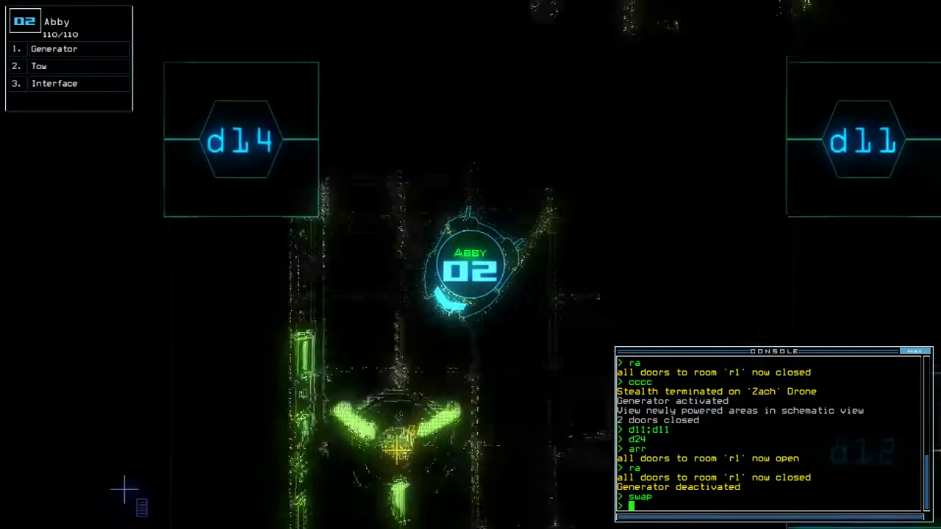
text(g)
- Power up Abby's generator, then move Zach into r5 and open d11 under stealth
key(Return)
key(3)
key(Down)
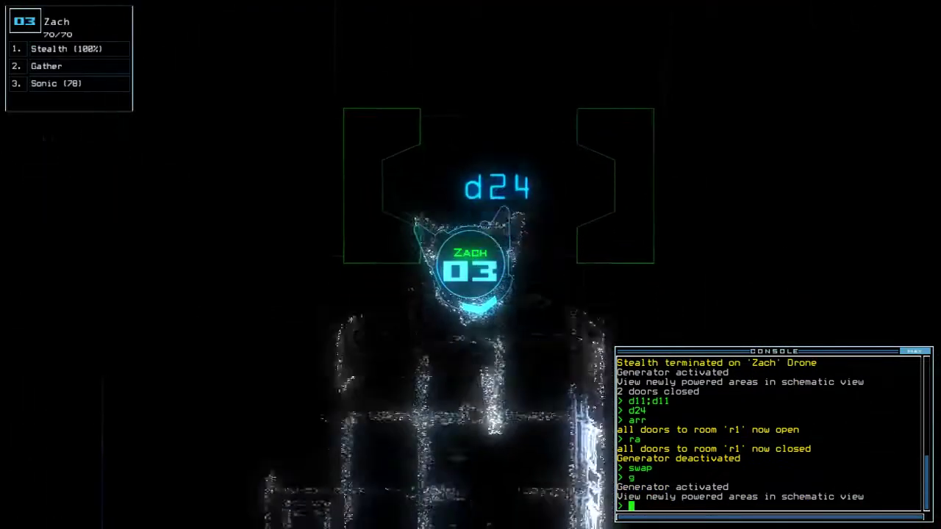
key(Tab)
key(Tab)
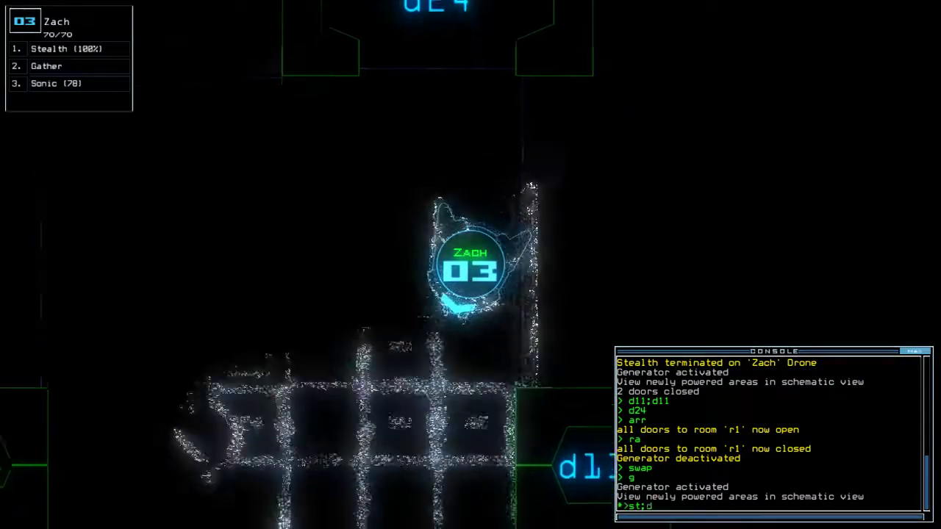
text(d11)
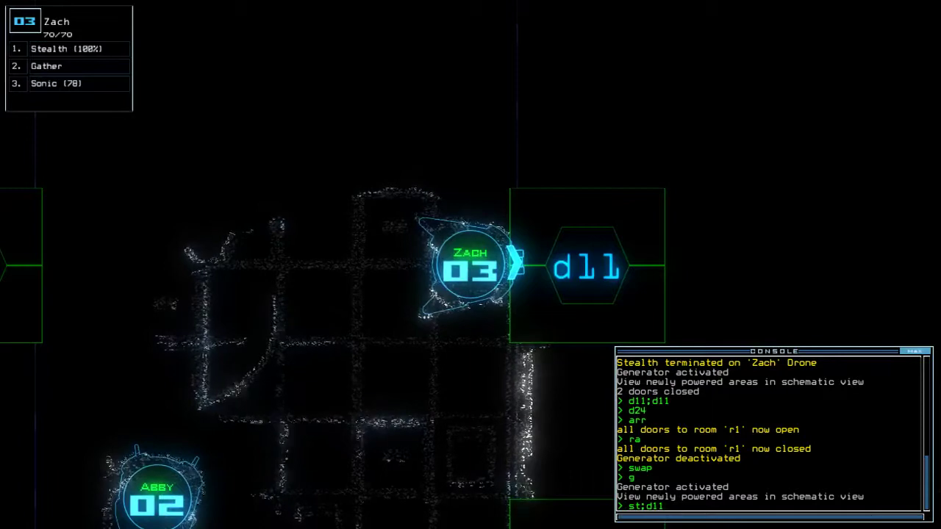
key(Return)
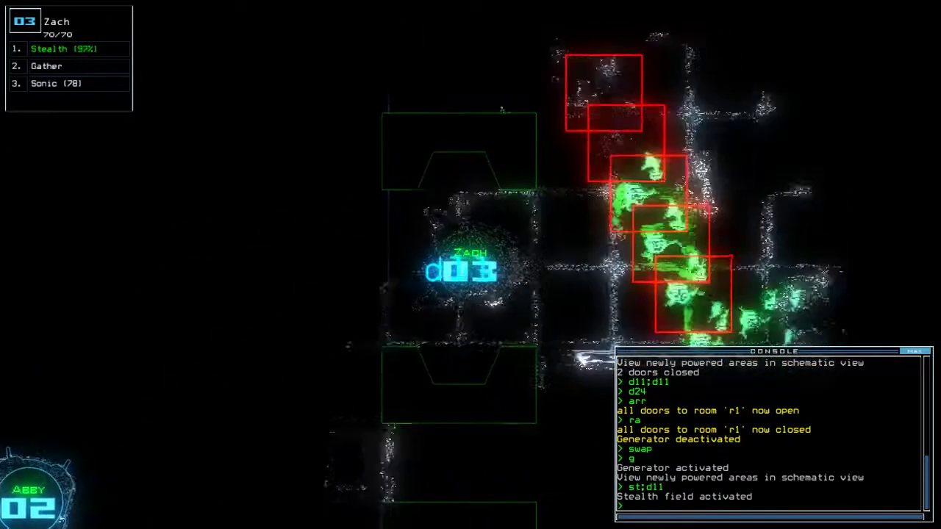
text(st)
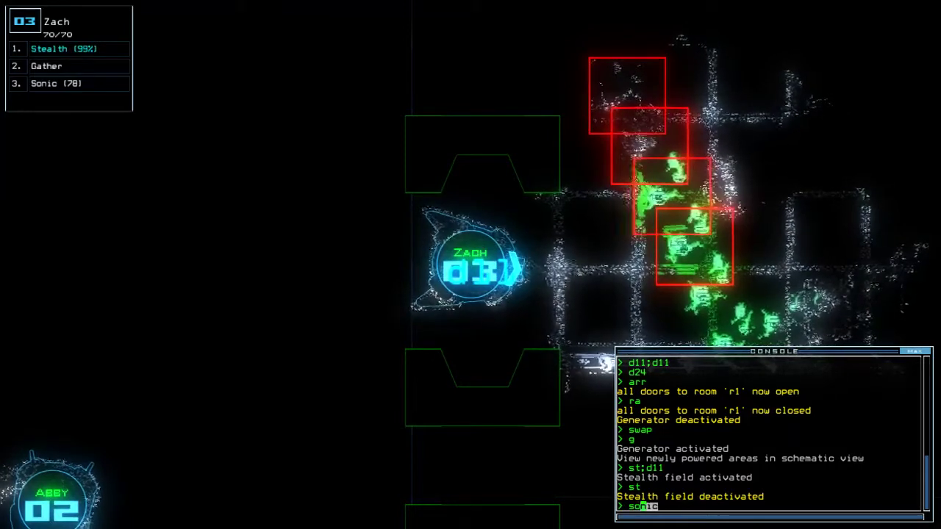
- Fire Zach's sonic pulse, recloak, and drive into r8 to gather the scrap
key(Return)
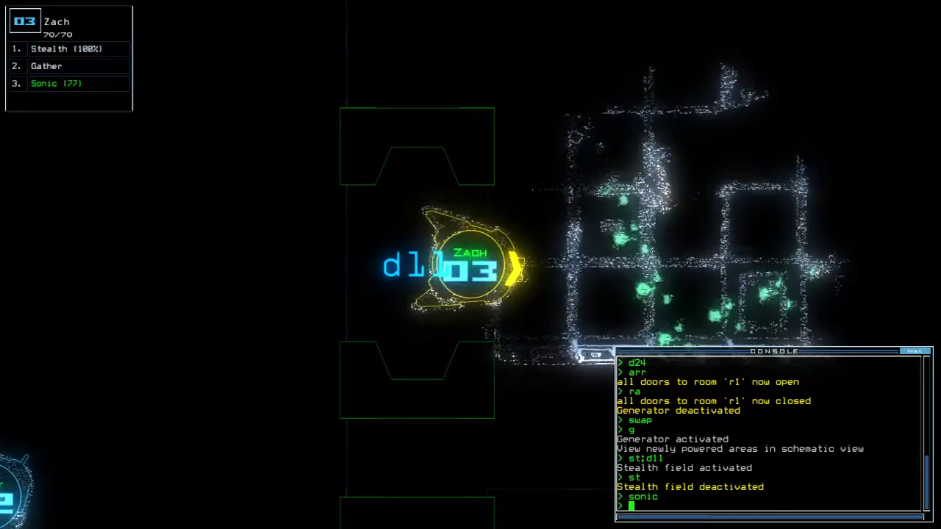
text(st)
key(Return)
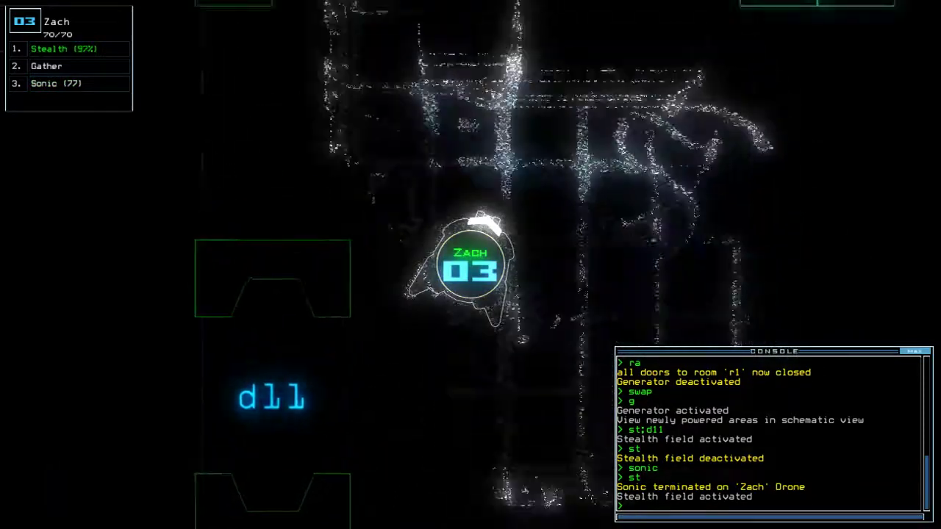
key(Right)
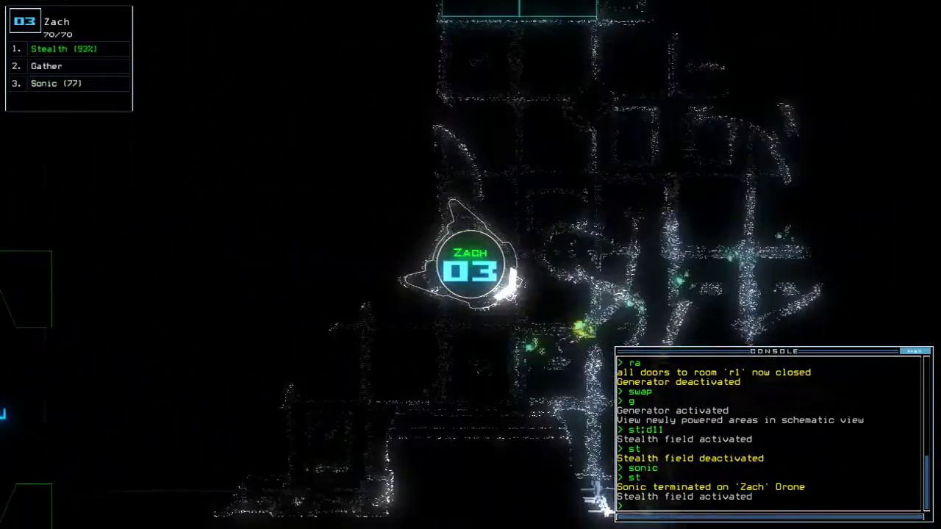
key(Up)
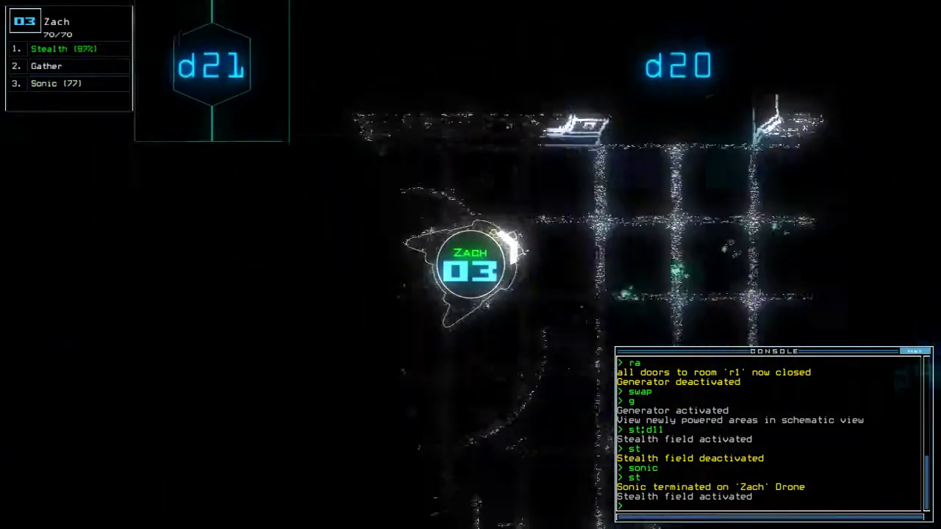
key(Down)
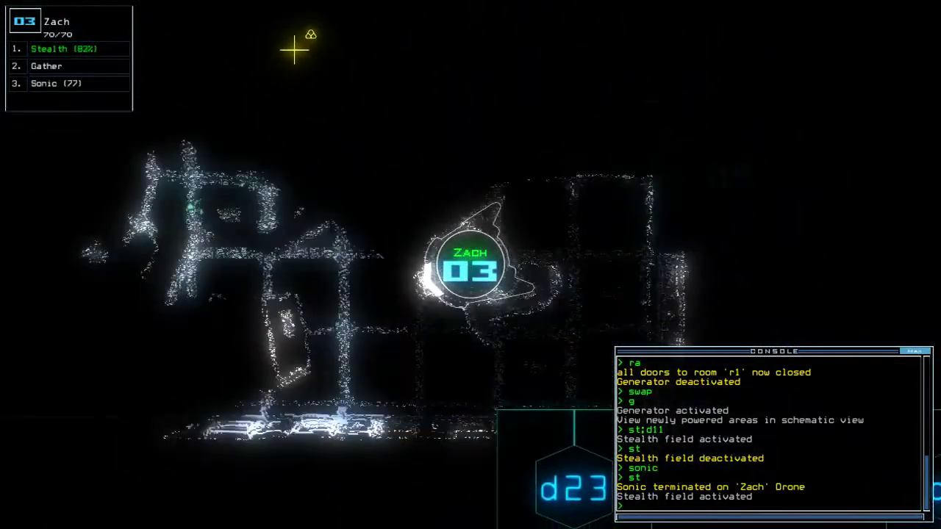
text(g)
key(Return)
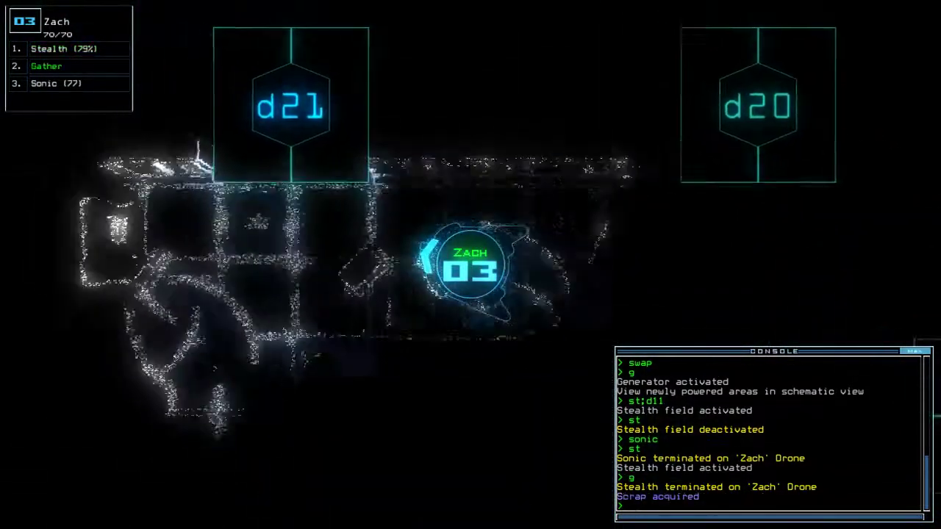
key(Down)
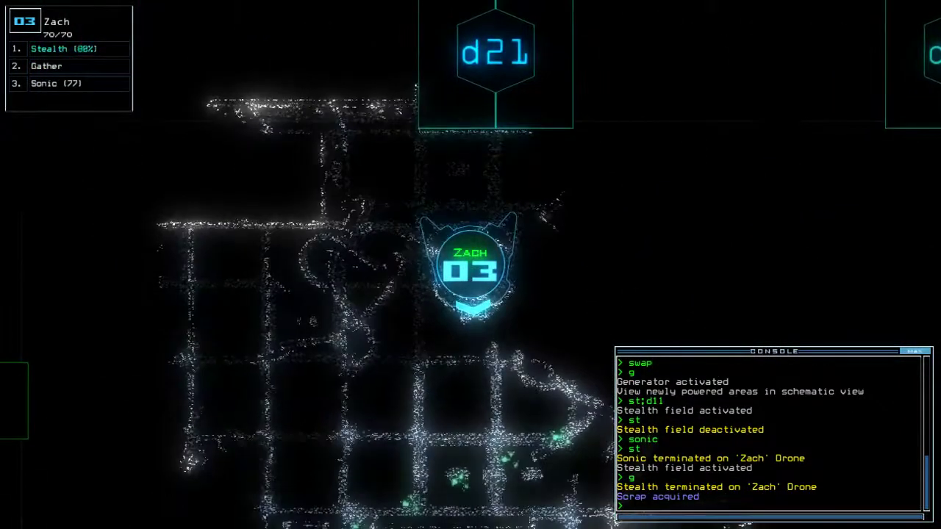
key(Tab)
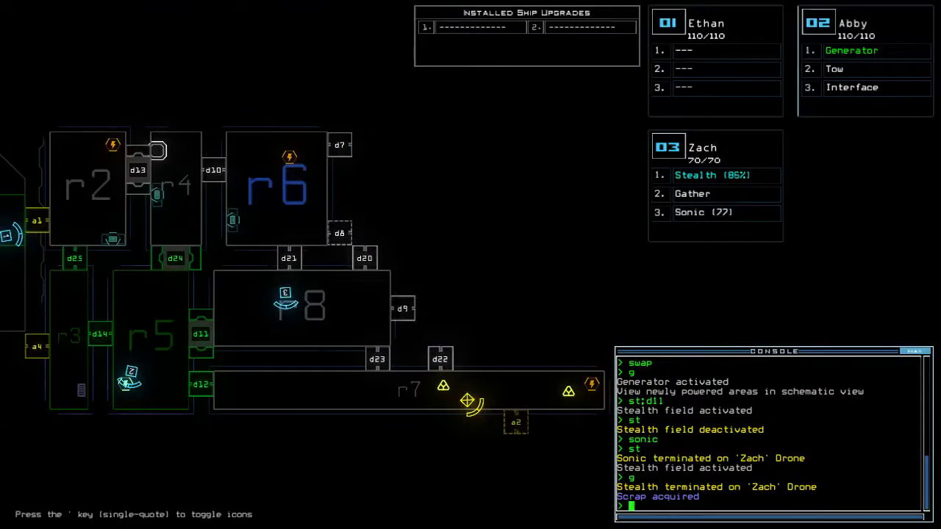
- Fire Zach's sonic pulse, drive toward d11, and close the two nearby doors
key(Tab)
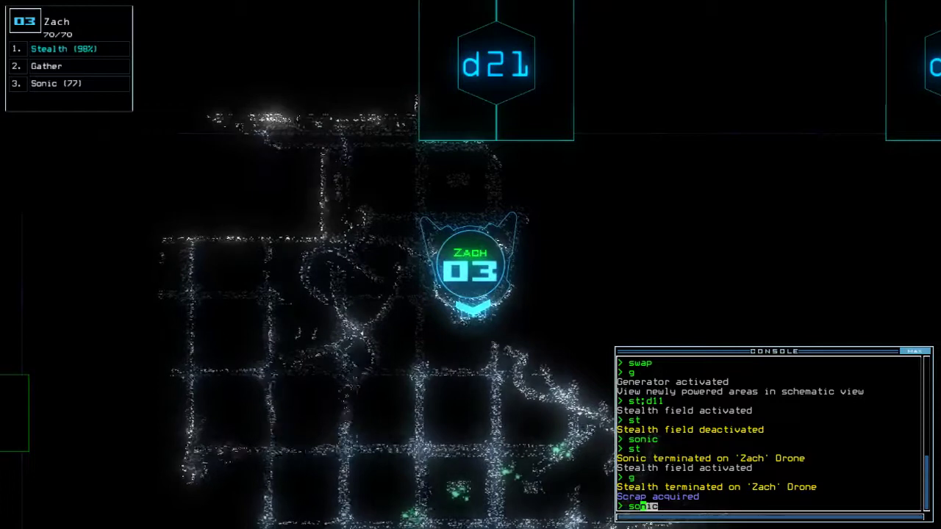
key(Return)
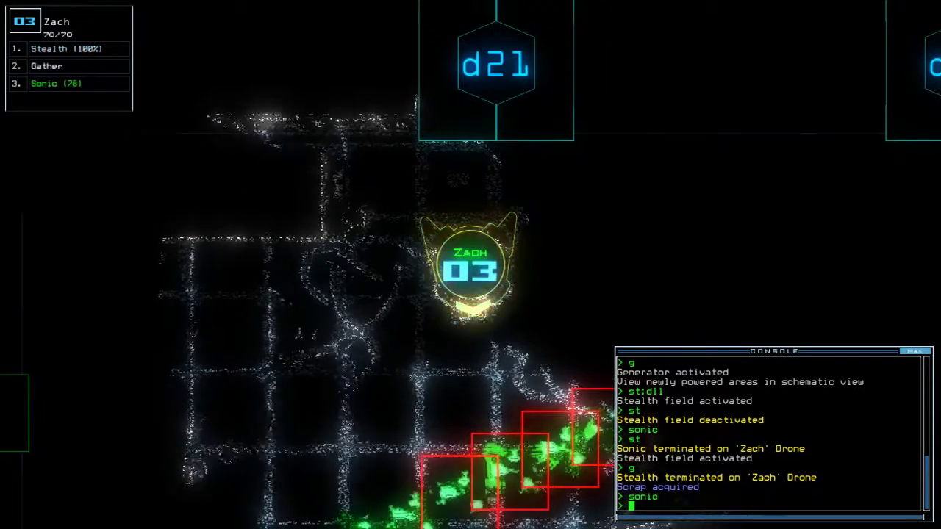
key(Down)
key(Left)
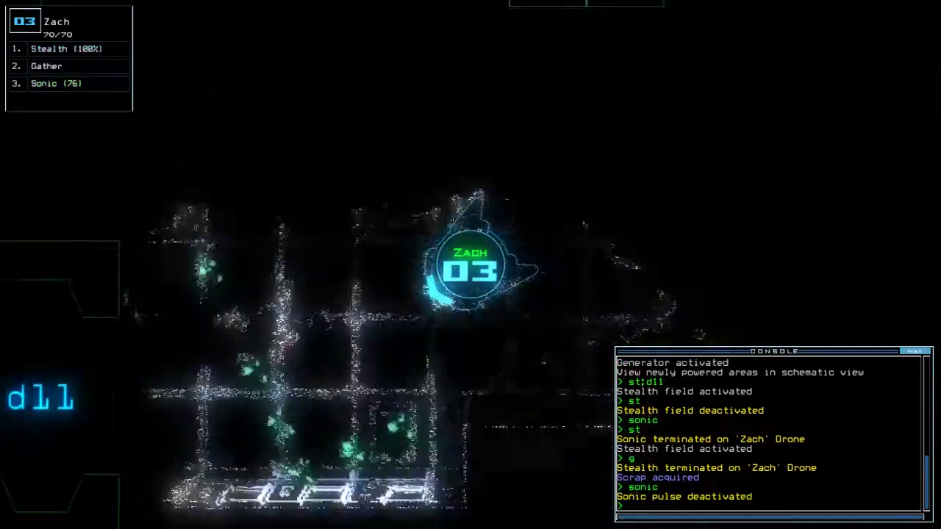
key(Left)
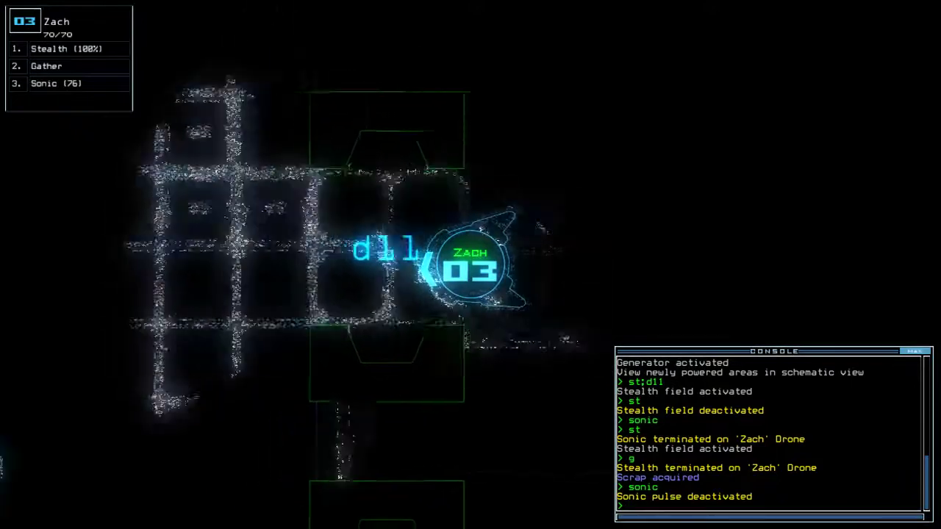
text(cccc)
key(Return)
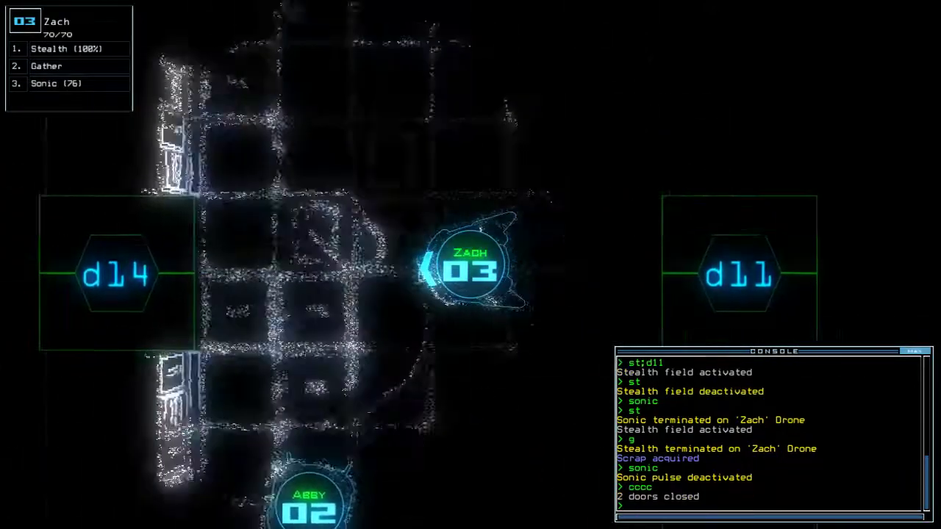
- Drive Ethan's drone toward door d13, then send Zach to door d24
key(Tab)
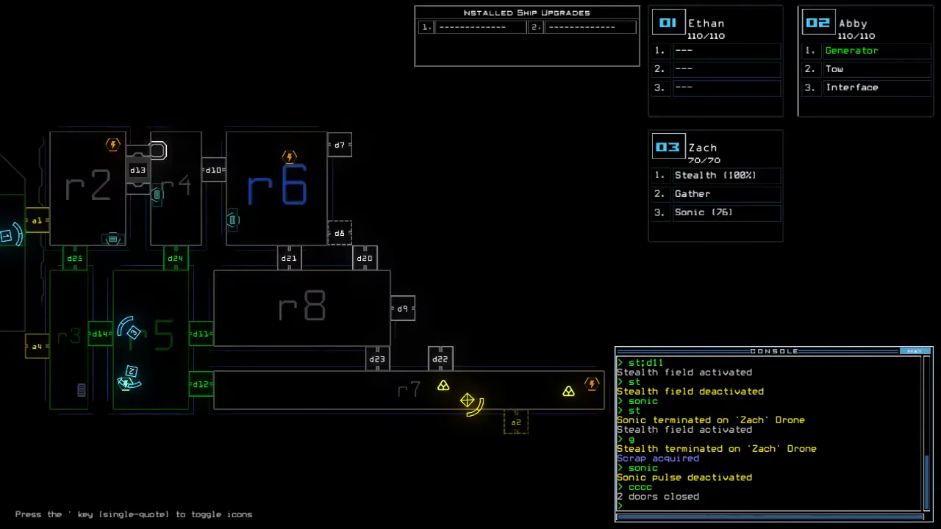
key(1)
text(arr)
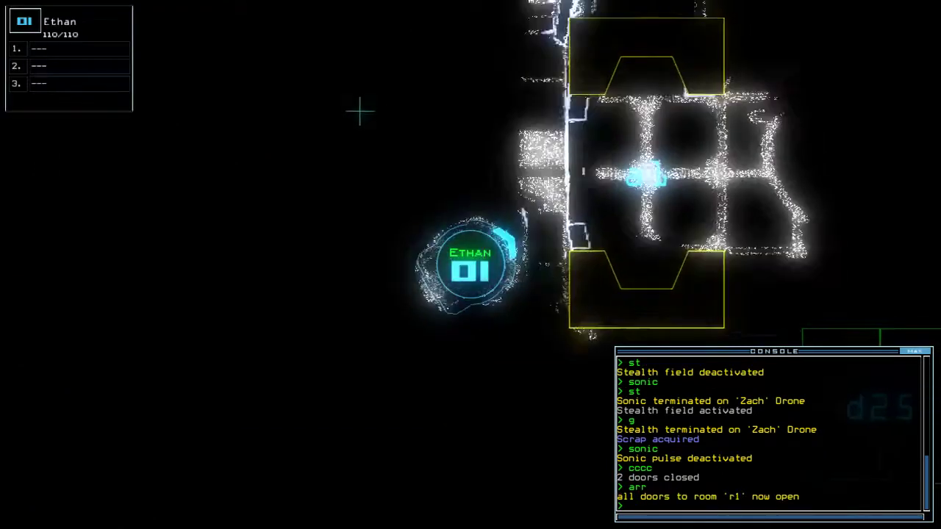
key(Right)
key(Up)
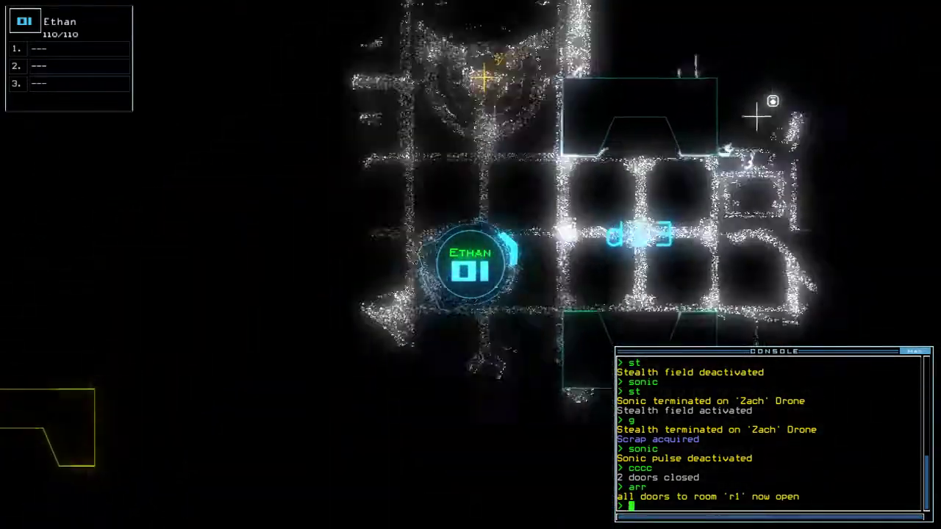
key(Tab)
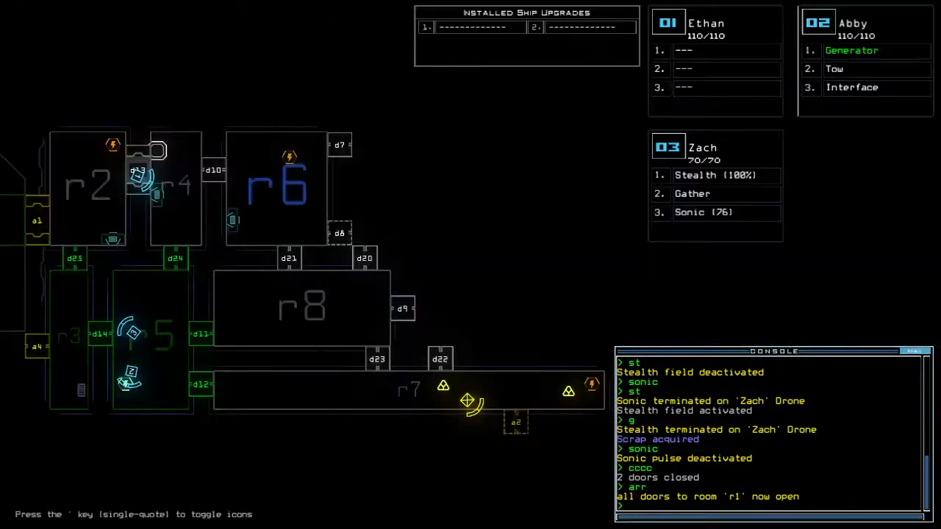
text(3)
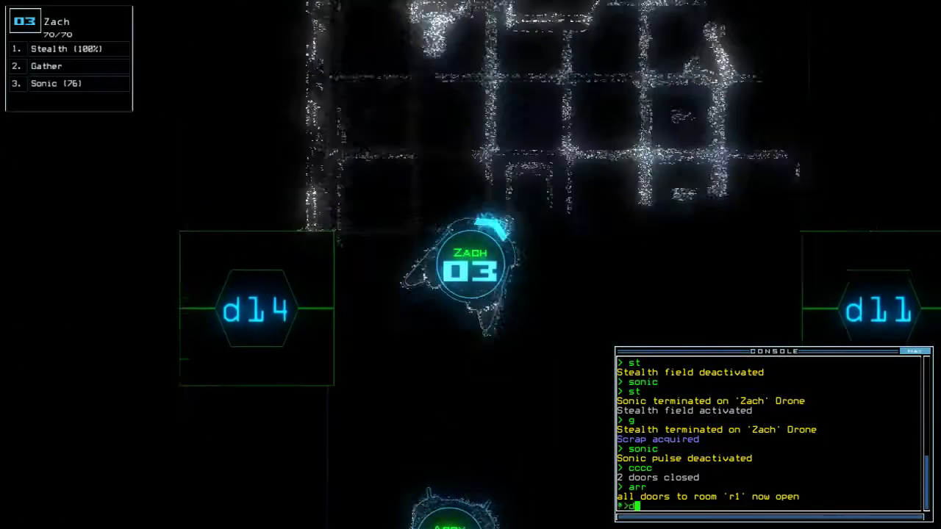
text(d24)
key(Return)
- Take control of Abby, switching off her generator, and drive her toward door d24
key(Tab)
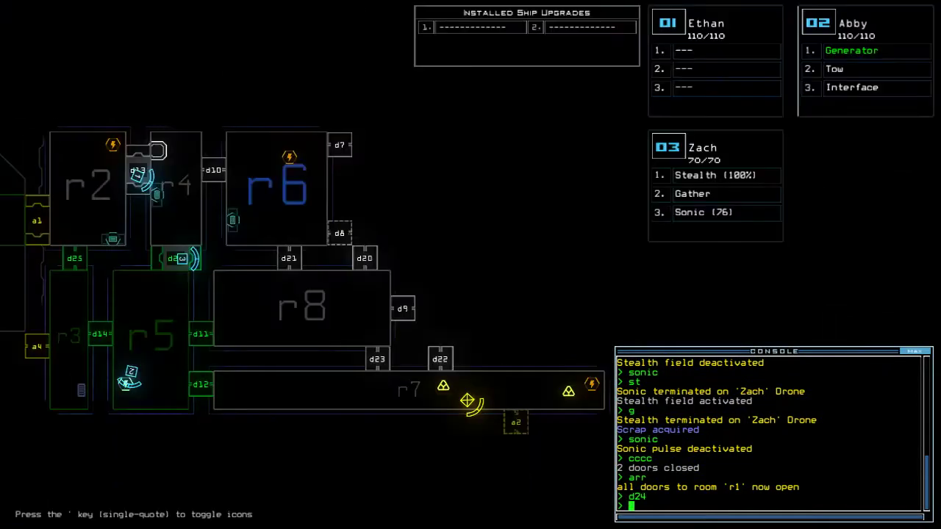
key(2)
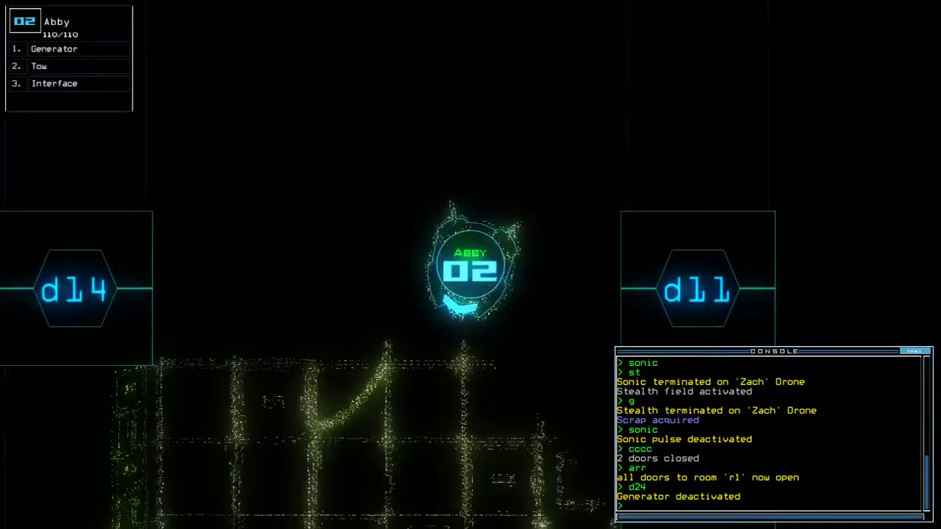
key(Up)
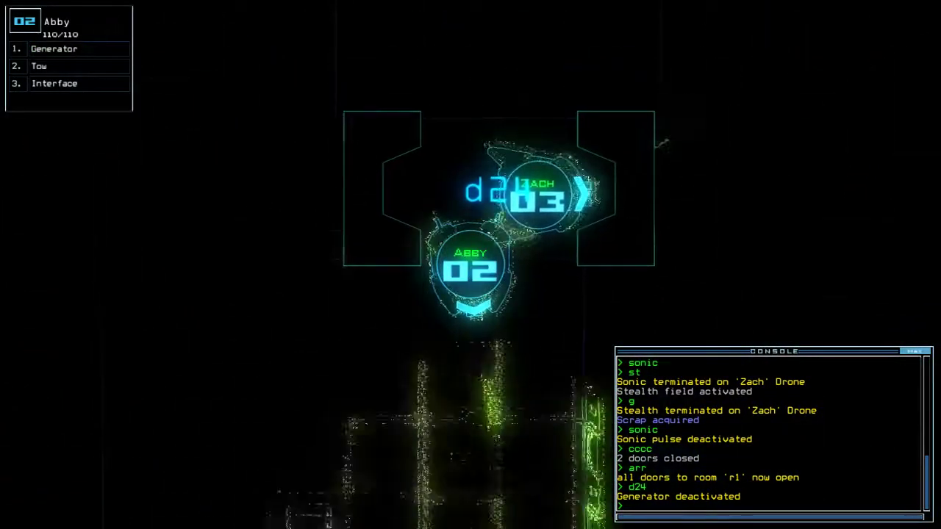
key(Tab)
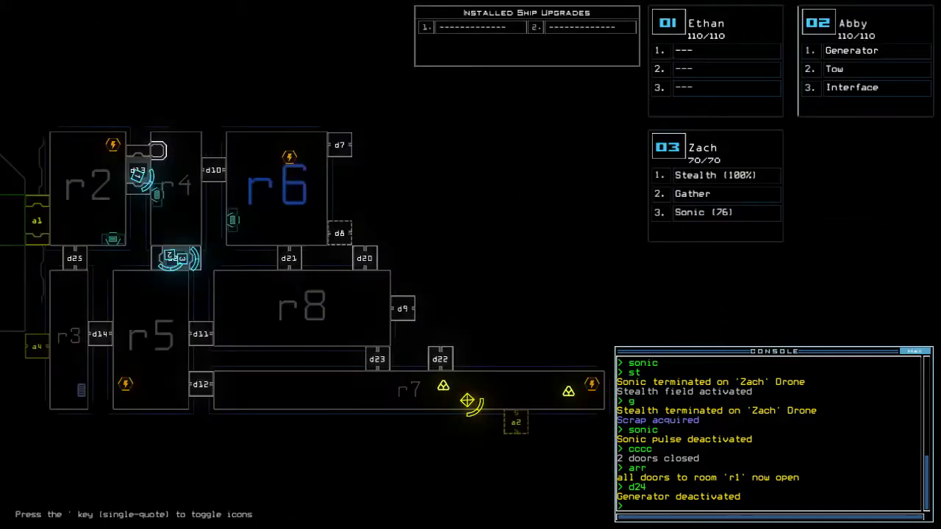
key(Tab)
- Switch to Zach and drive his drone left past Ethan toward airlock a1
key(3)
key(Up)
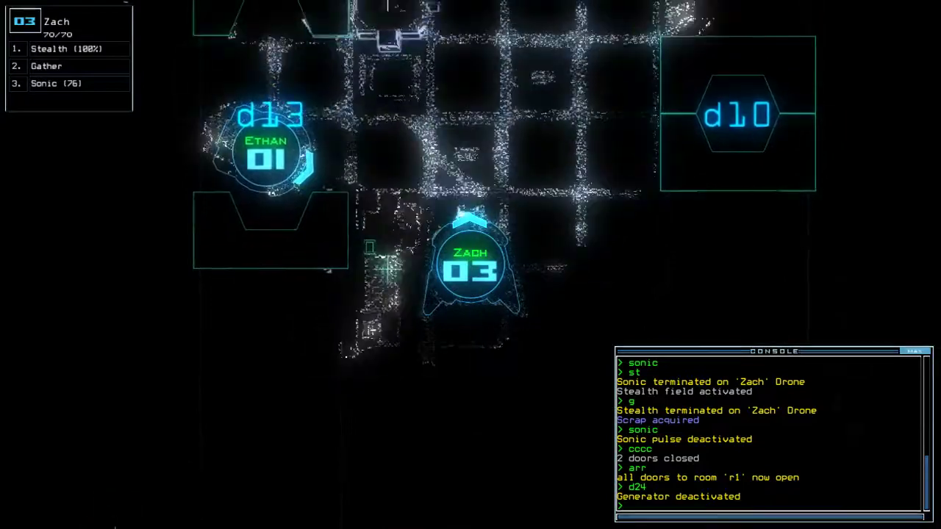
key(Left)
key(Left)
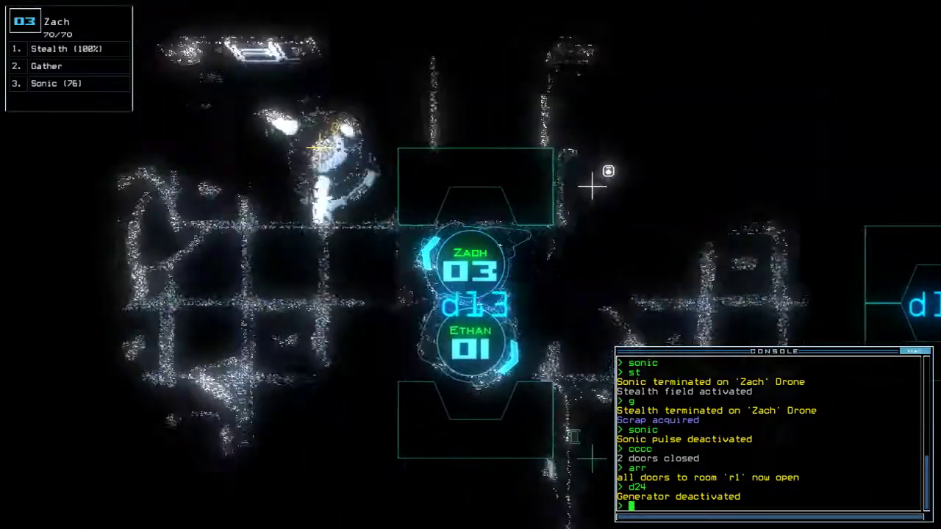
key(Left)
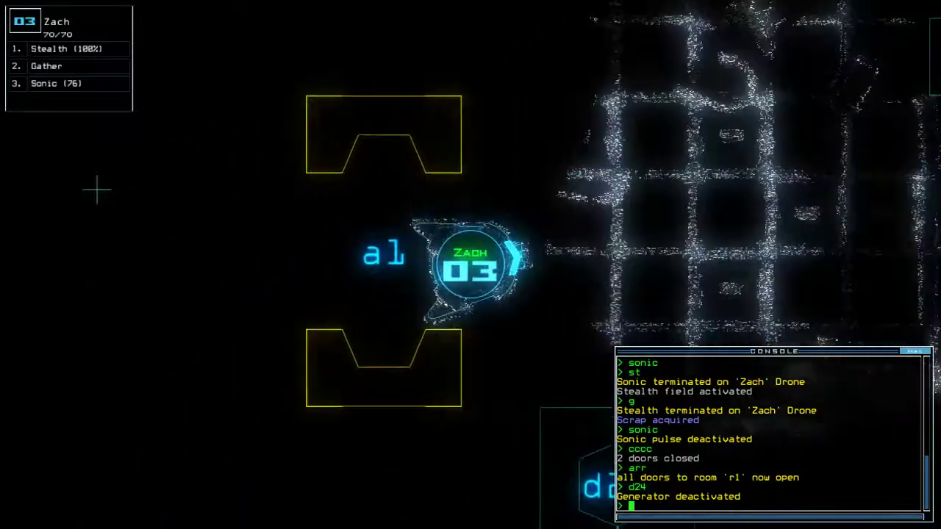
text(dd a2)
- Re-dock at airlock a2, open all doors into r1, and cloak Zach
key(Return)
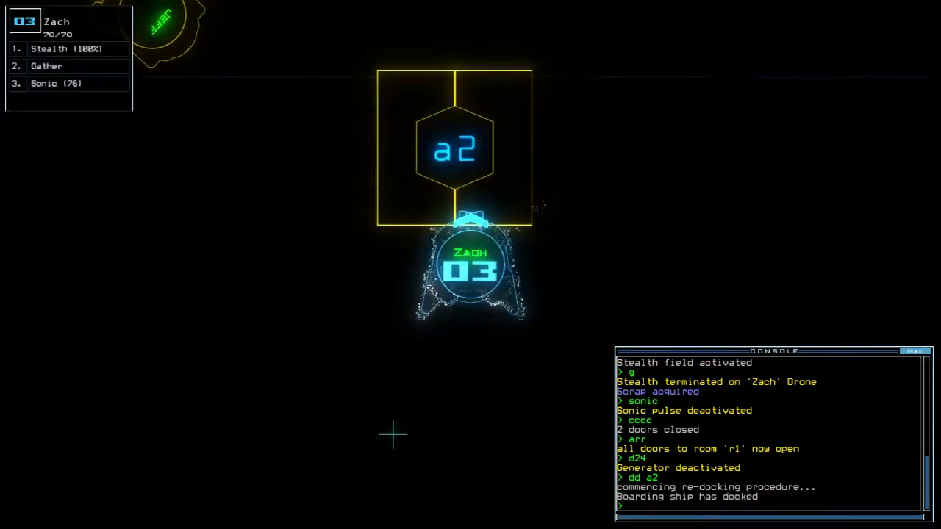
text(arr)
key(Return)
text(ste)
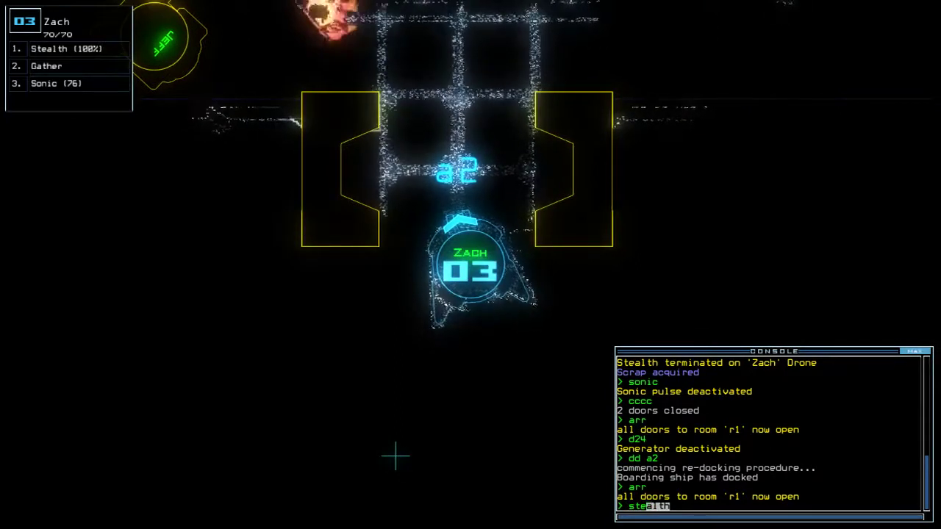
text(alth)
key(Return)
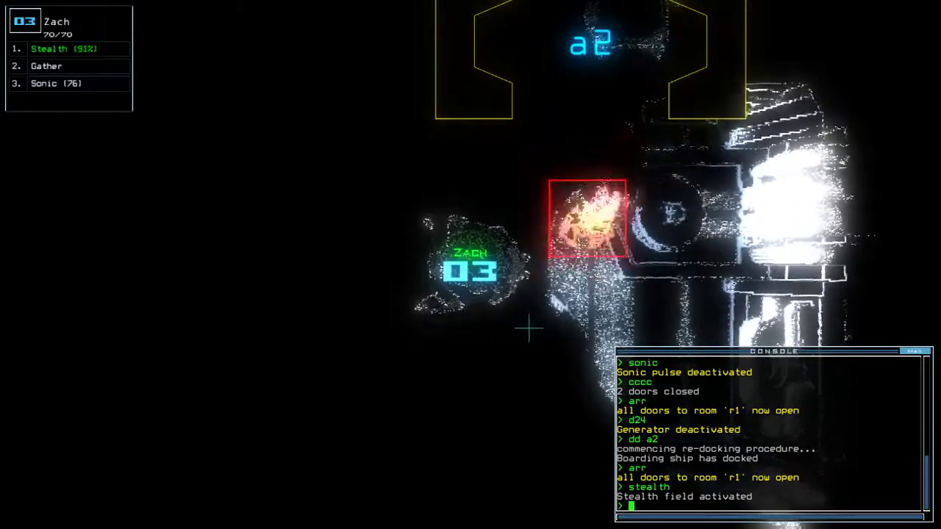
text(dd a)
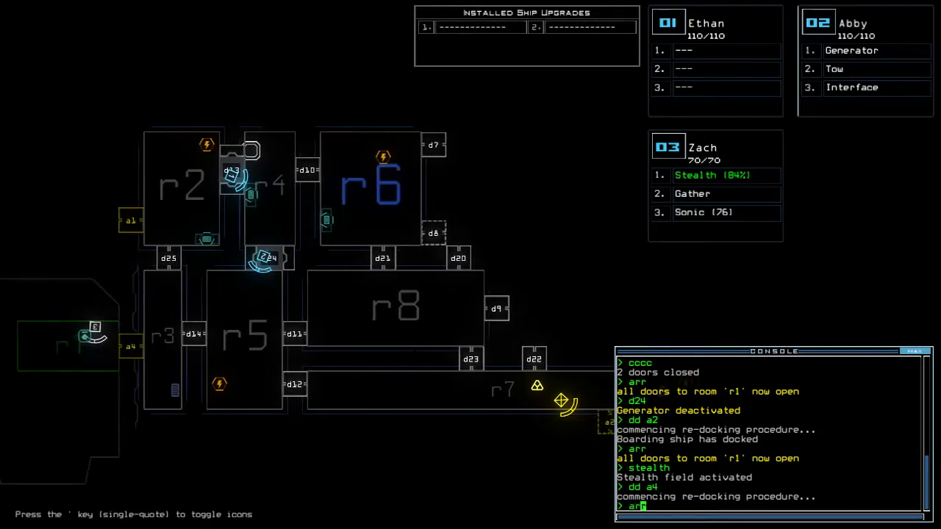
- Watch from Zach's camera, then close all doors to room r1
key(Tab)
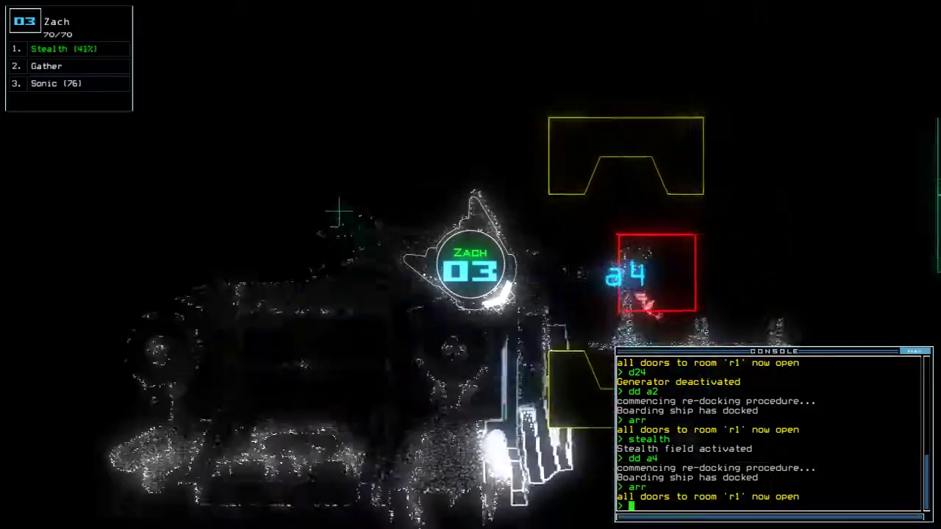
text(ra)
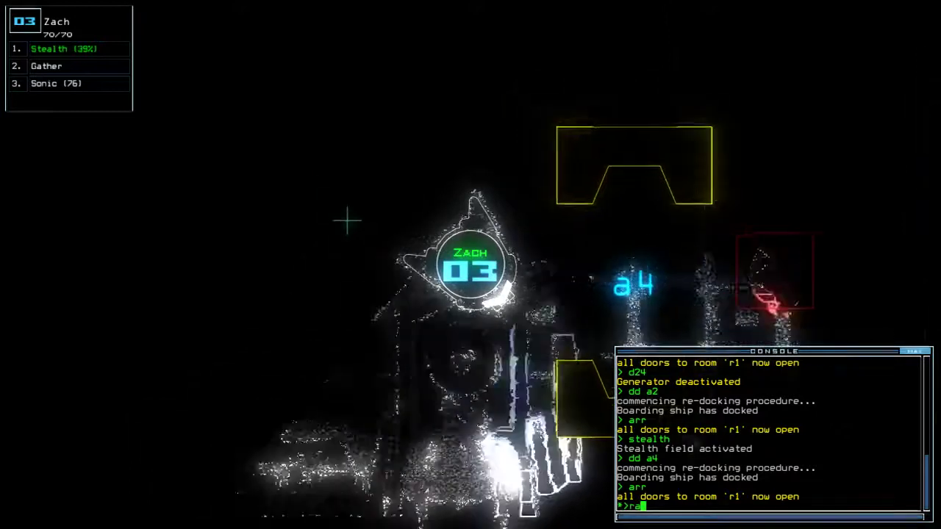
key(Return)
key(Tab)
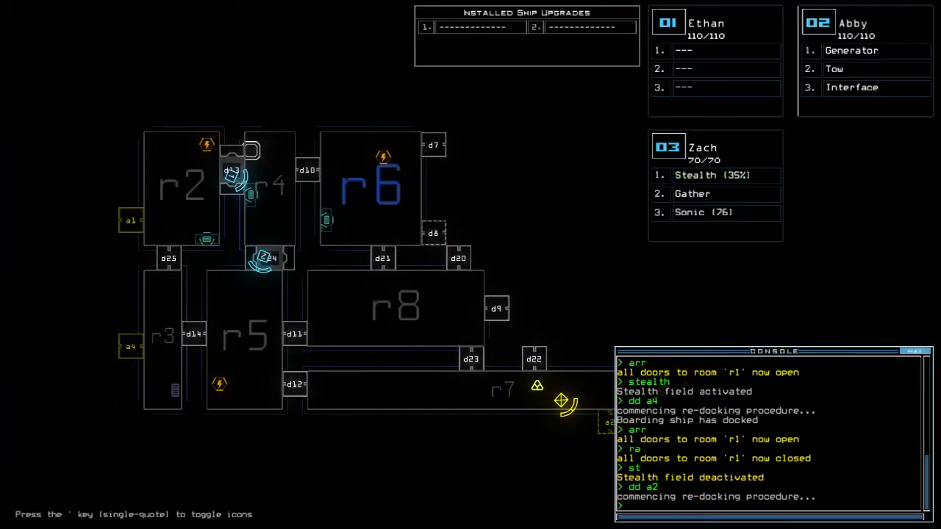
- Select Zach at airlock a2, cloak him and open r1's doors
key(Tab)
key(2)
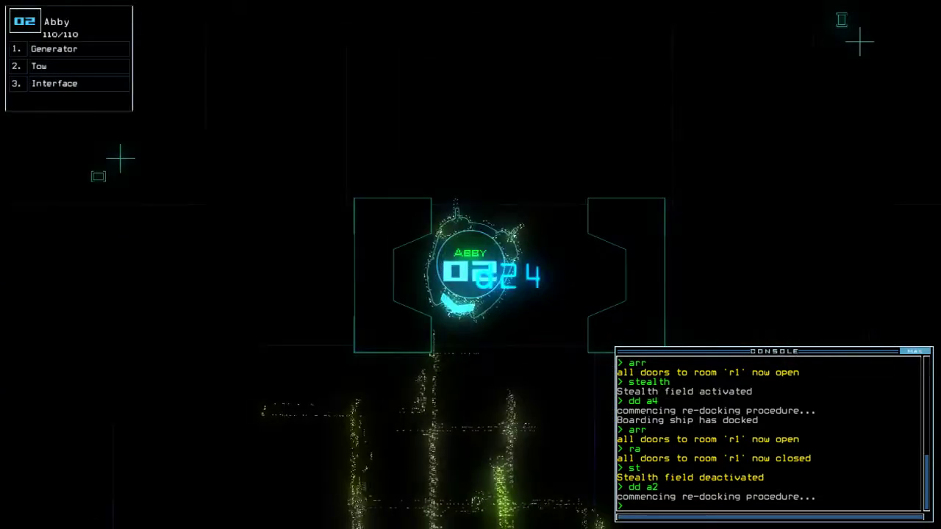
key(3)
text(st;a)
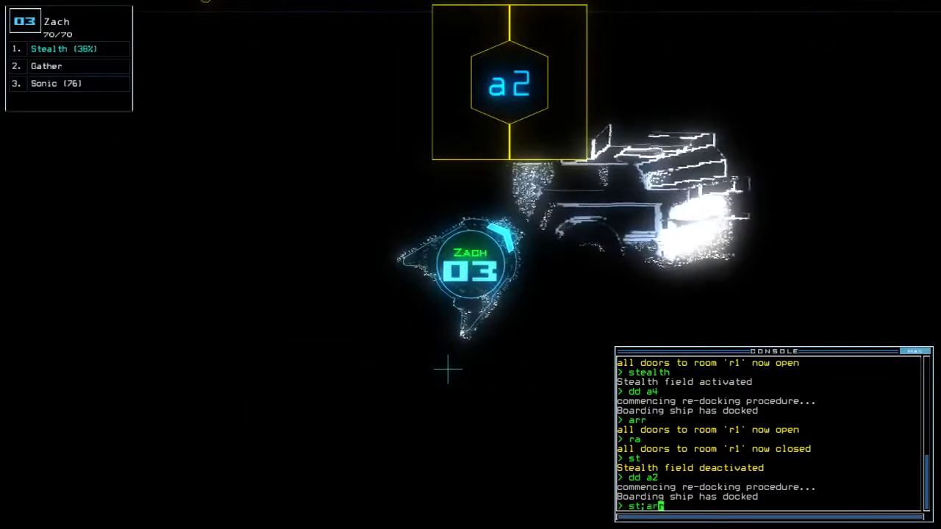
text(r)
key(Return)
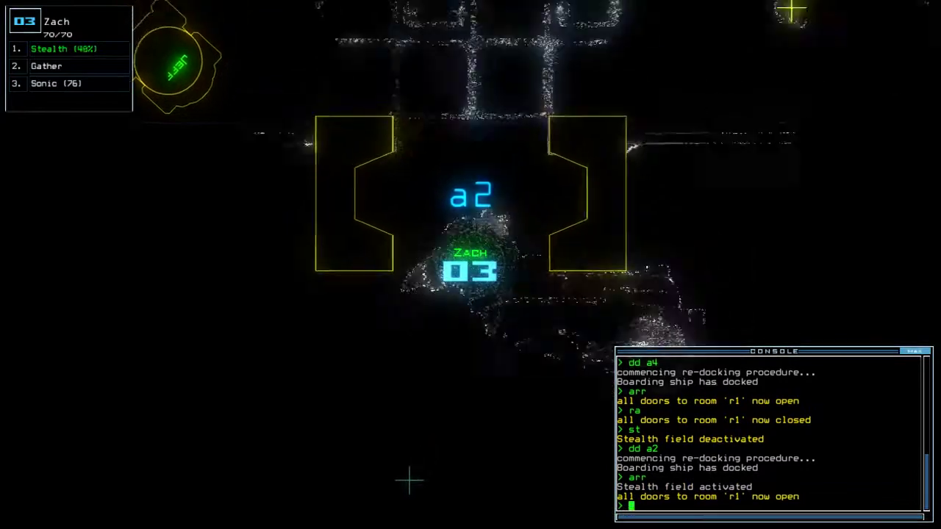
- Drive Zach out of a2 and left through the ship, then drop his stealth
key(Up)
key(Left)
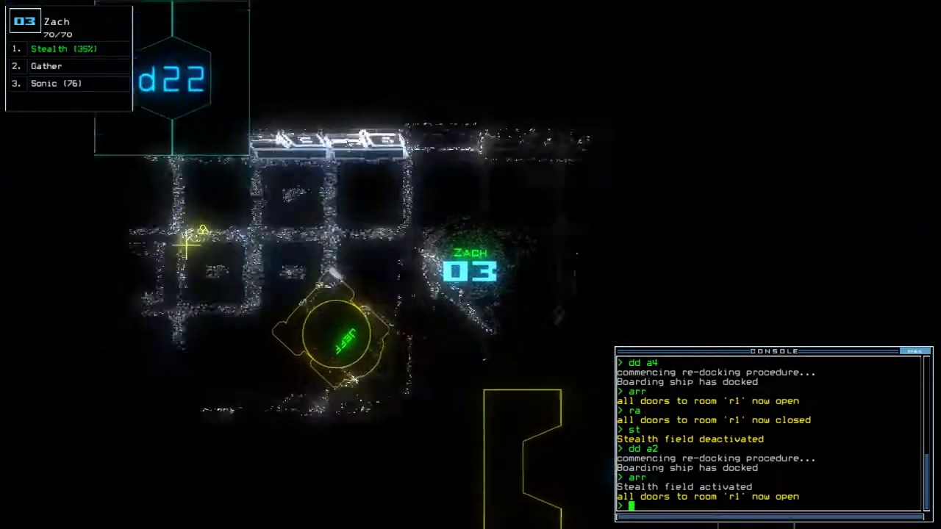
key(Left)
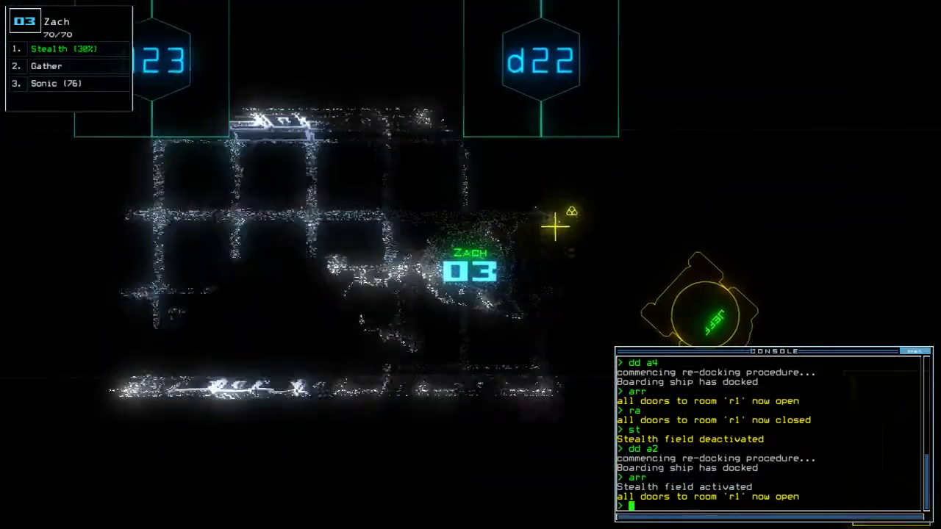
key(Left)
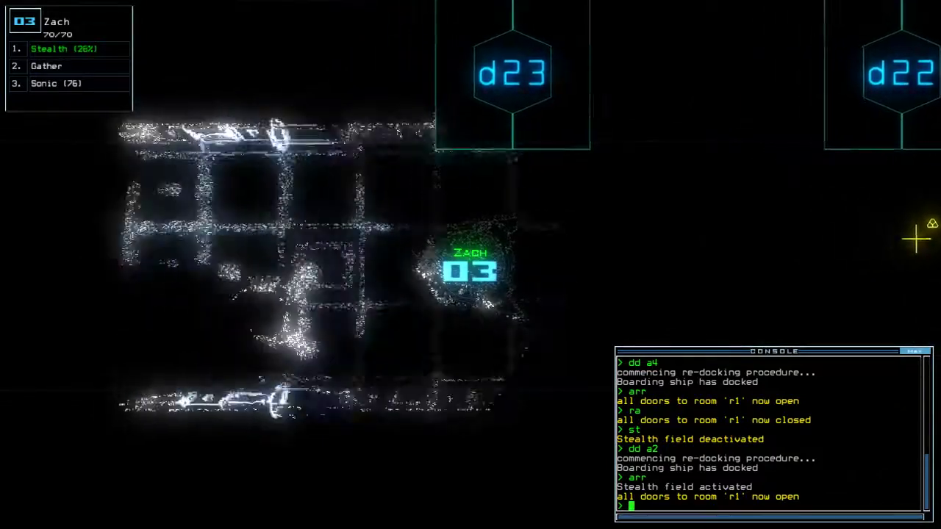
key(Left)
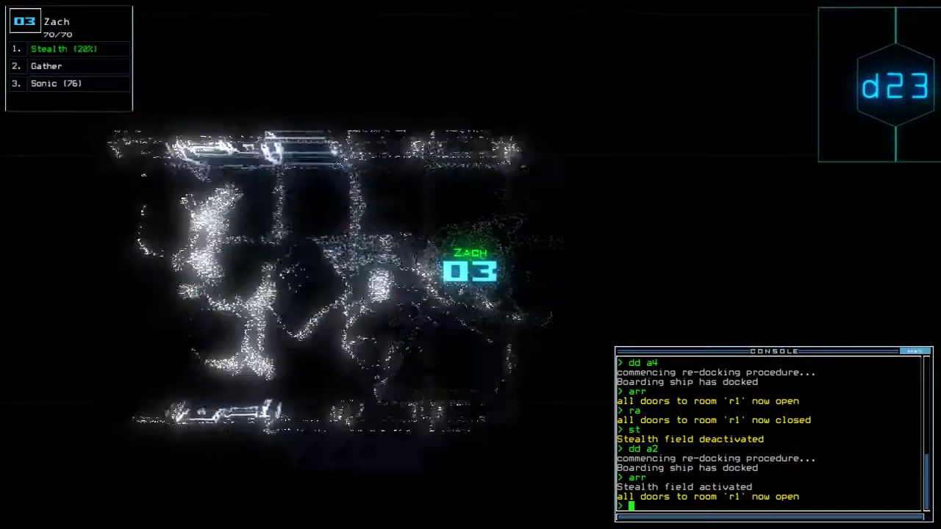
key(Left)
text(st)
key(Return)
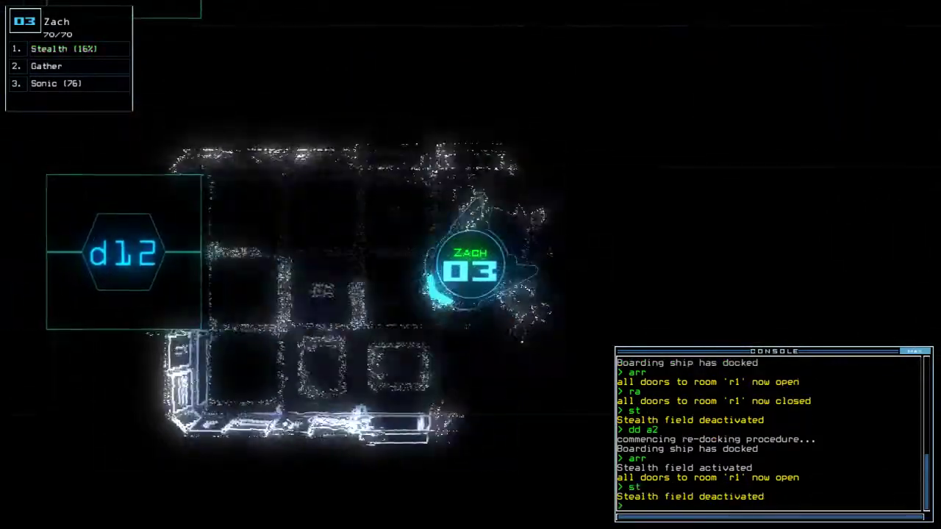
- Move Abby along the corridor, activate her generator, and have Zach open d12
key(2)
key(Up)
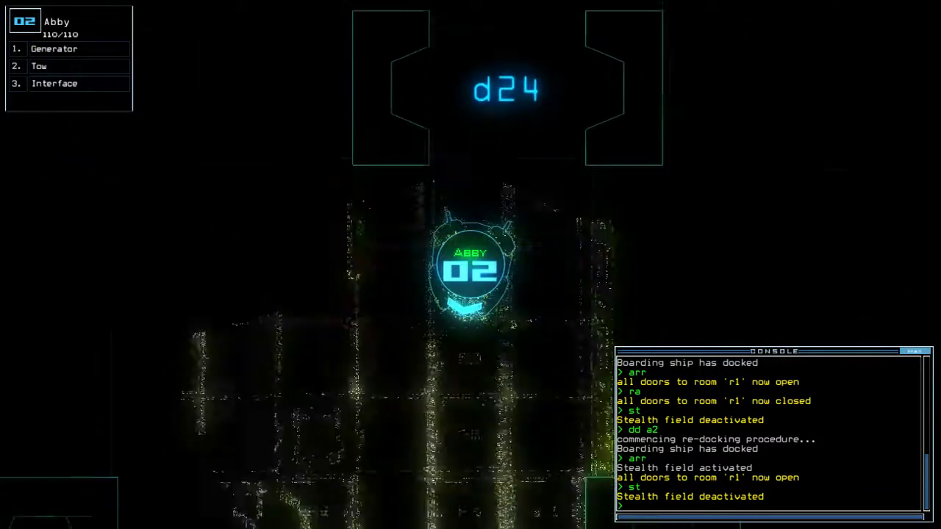
key(Down)
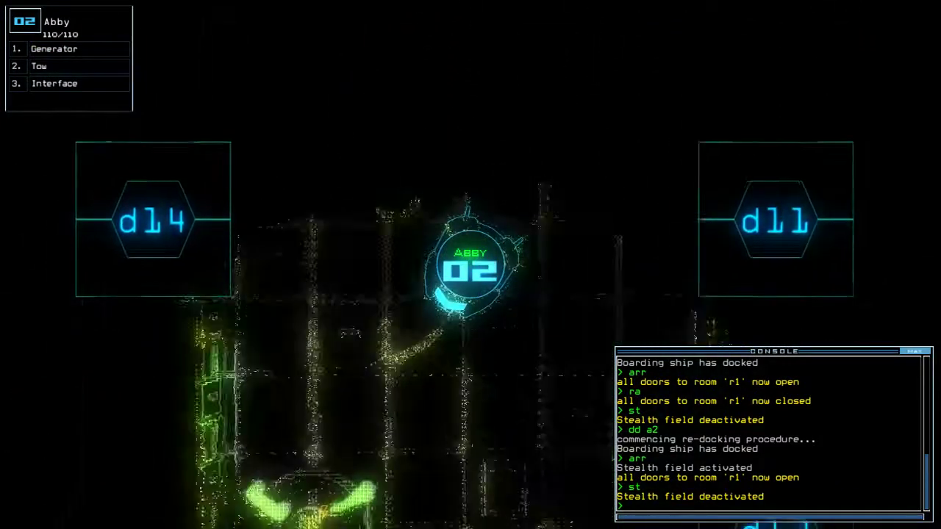
text(g)
key(Return)
text(3)
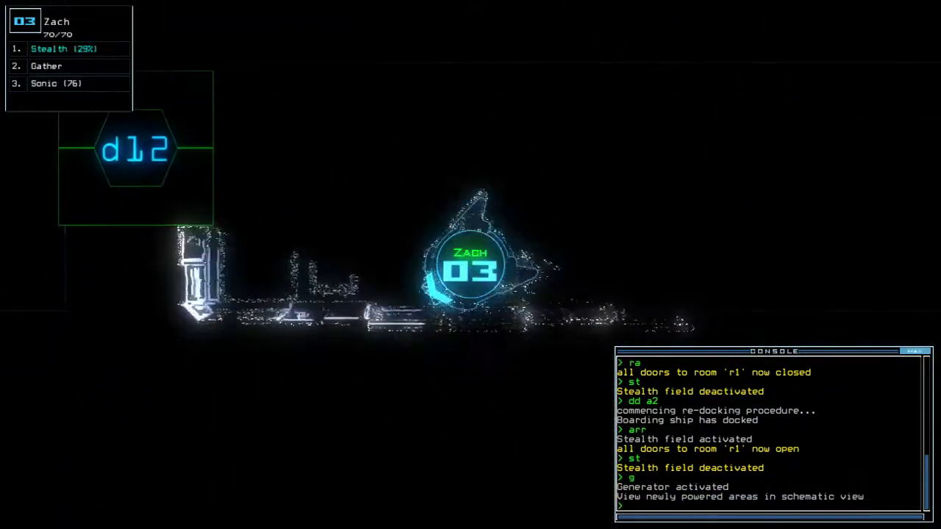
text(d12)
key(Return)
text(swa)
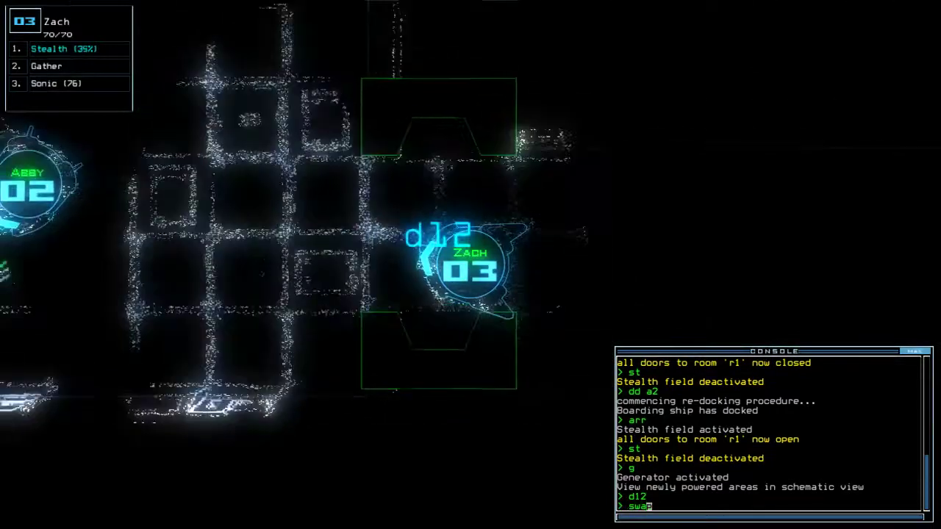
text(p)
- Trade Zach's Sonic module for Abby's Tow module and gather nearby scrap
key(Return)
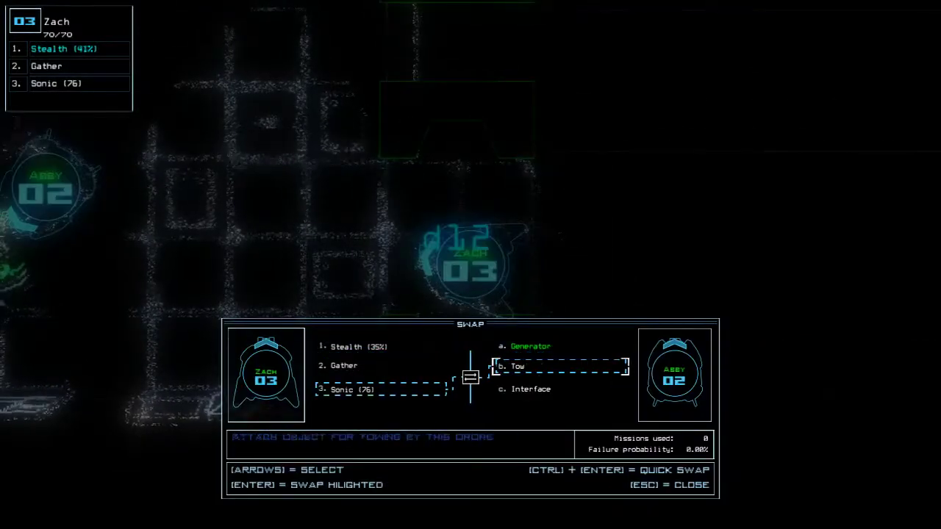
key(Return)
text(tow)
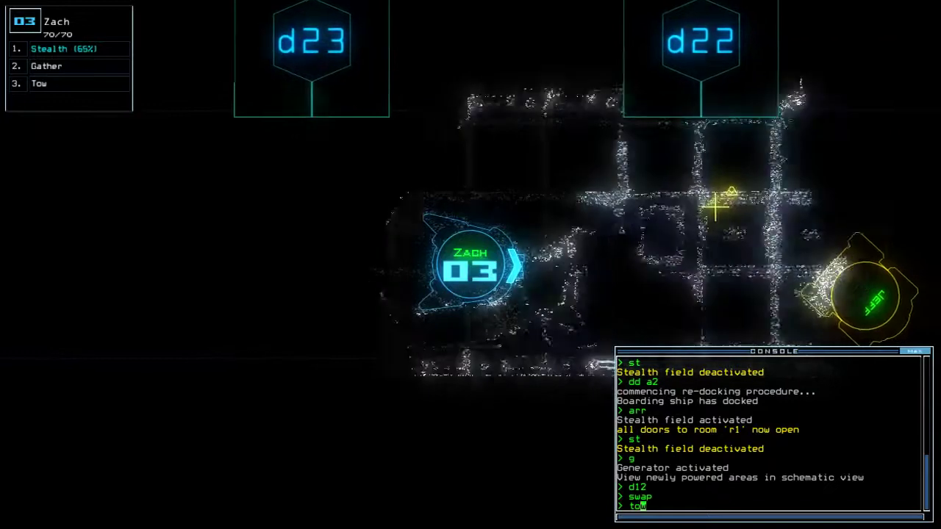
key(BackSpace)
key(BackSpace)
key(BackSpace)
text(g)
key(Return)
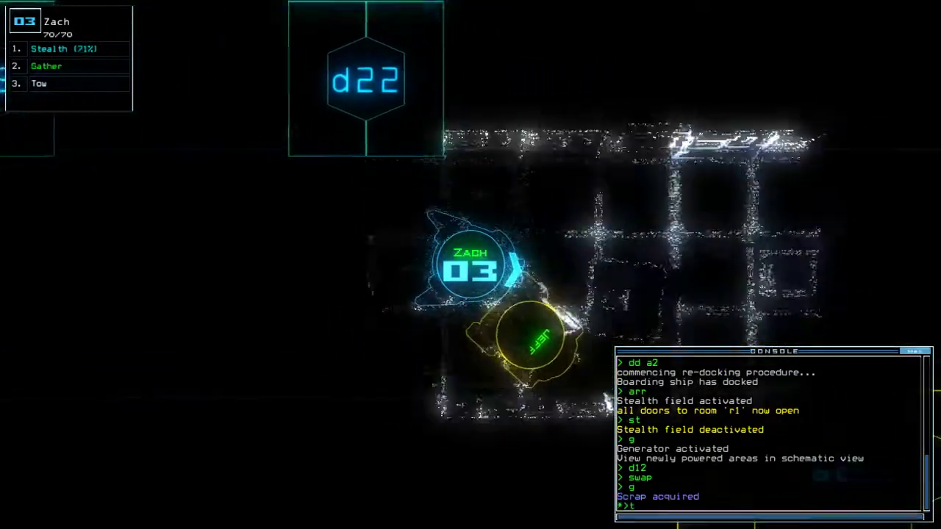
text(ow)
- Tow the drone Jeff back to airlock a2 and stop towing
key(Return)
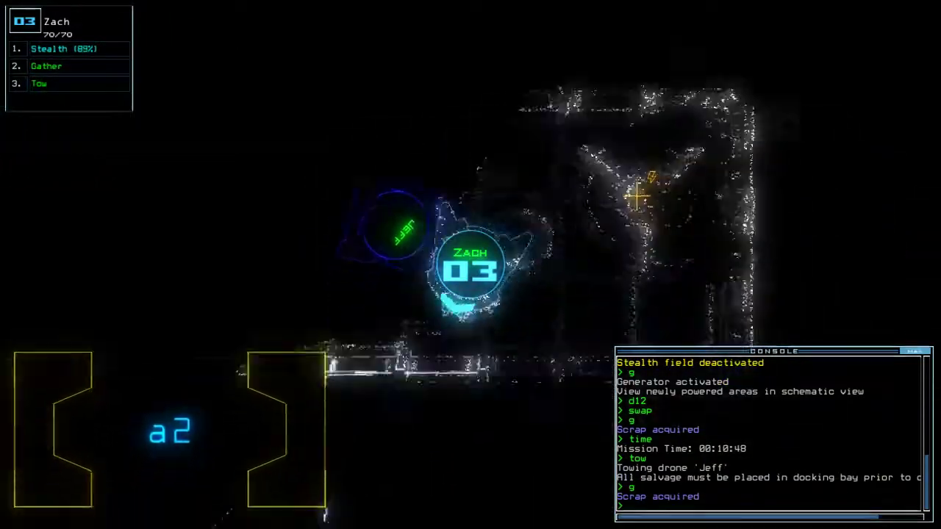
text(t)
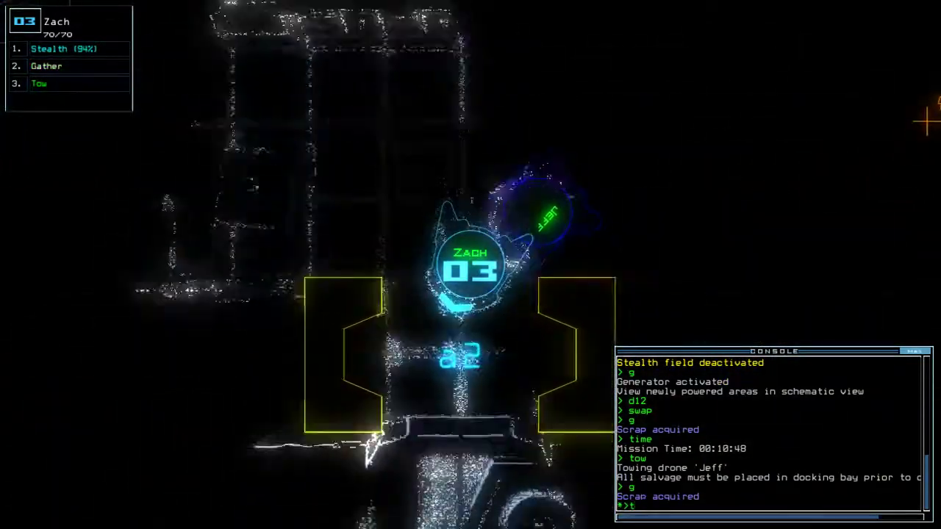
text(ow)
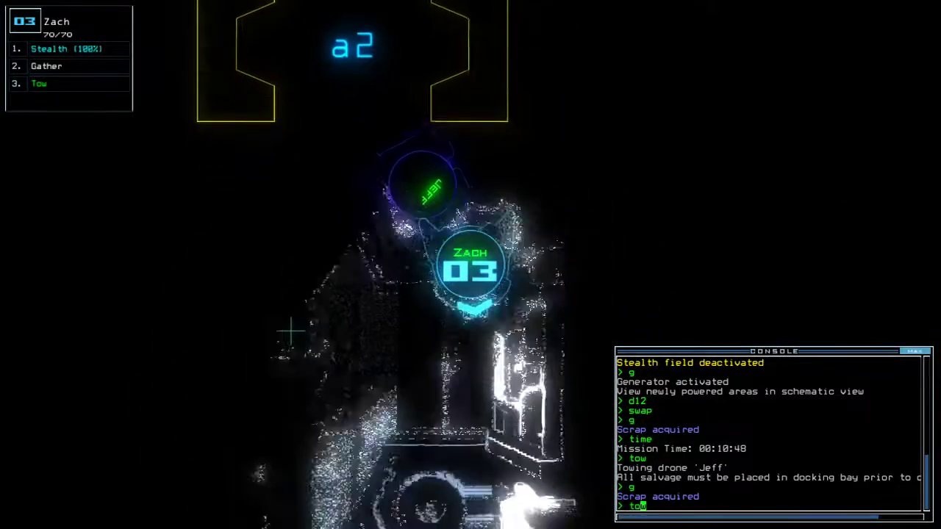
key(Return)
text(swap)
key(Return)
key(Escape)
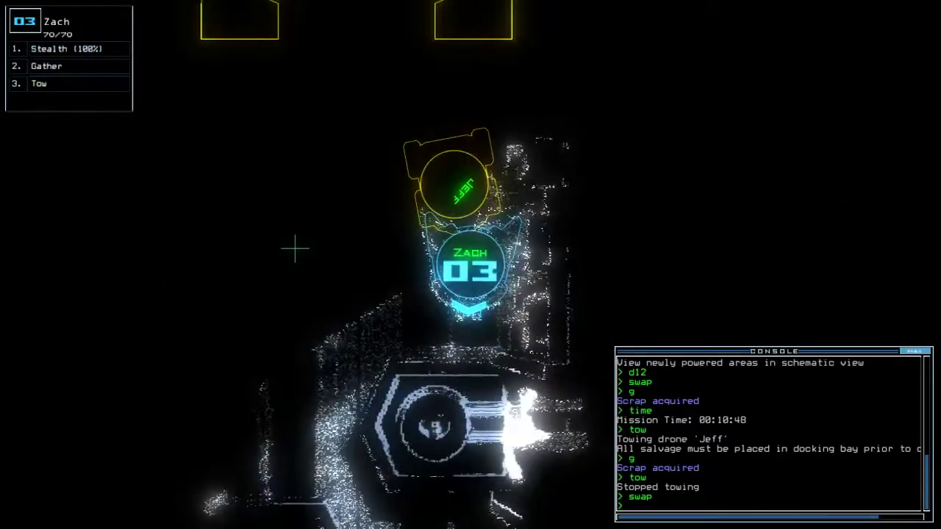
key(Tab)
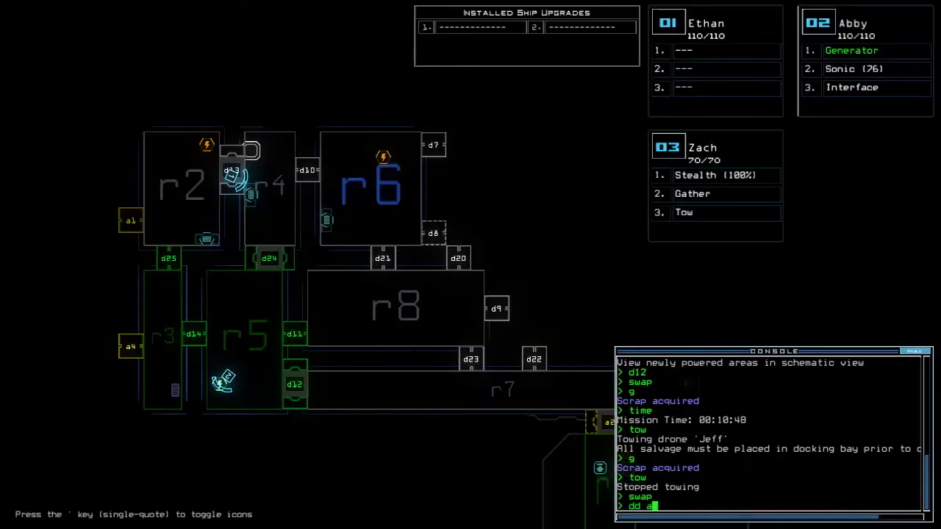
- Re-dock at a1, run the generator, open r1's doors, then re-dock at a2
key(Tab)
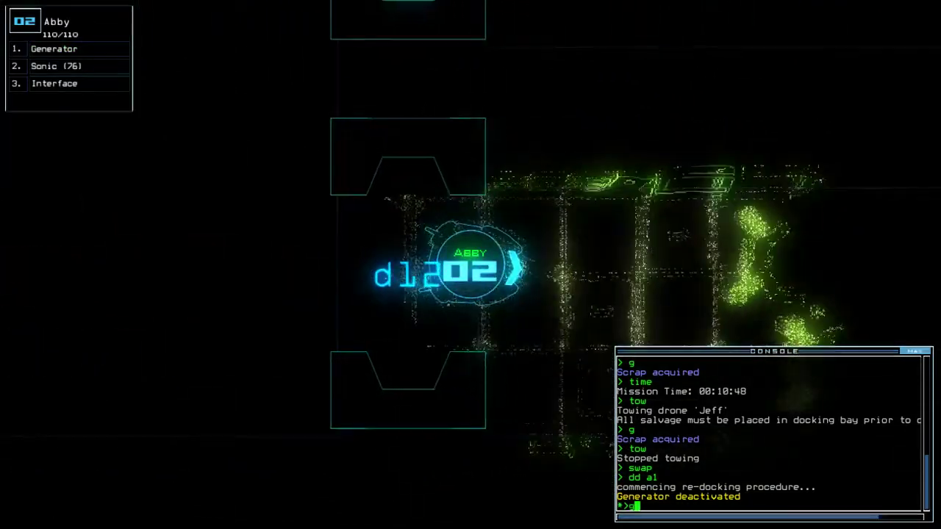
text(g)
key(Return)
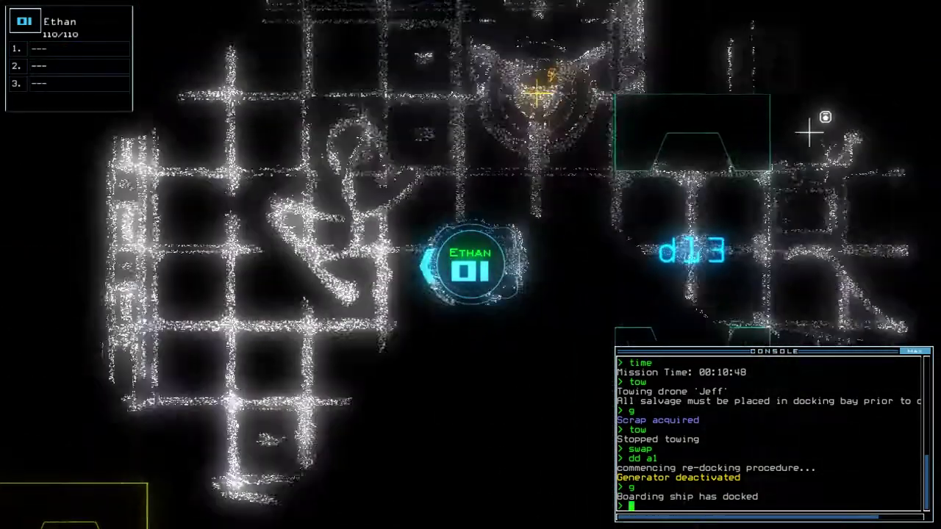
text(arr)
key(Return)
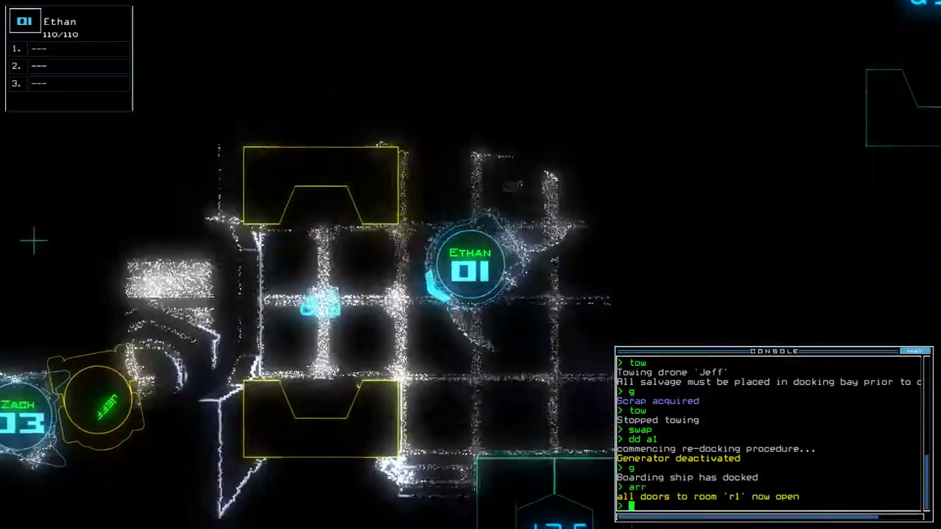
text(dd a2)
key(Return)
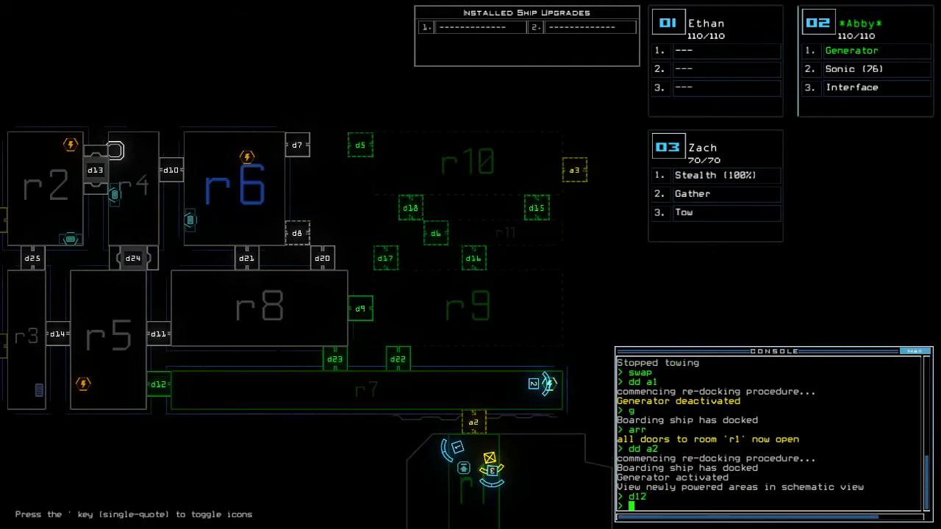
- Dock at airlock a3, then cloak Zach and open r1's doors
key(Tab)
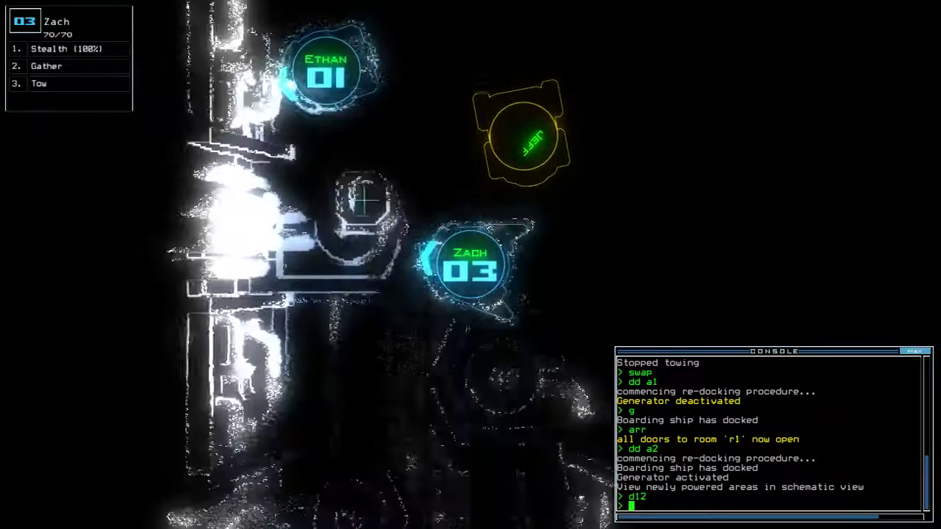
key(Tab)
text(dd)
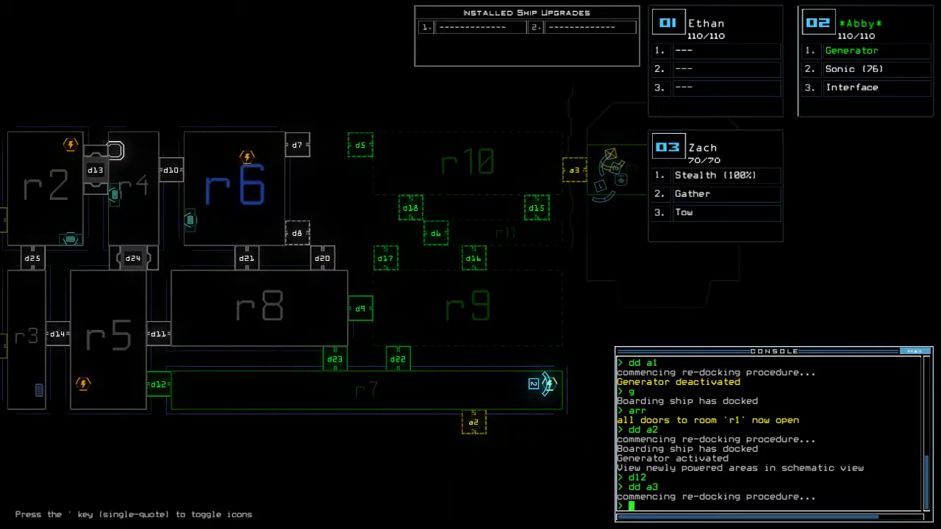
key(Tab)
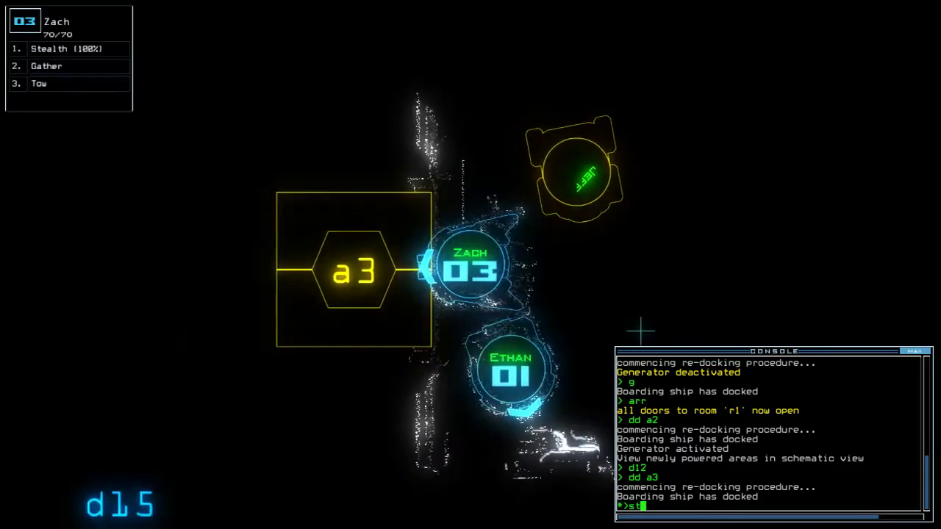
text(st;arr)
key(Return)
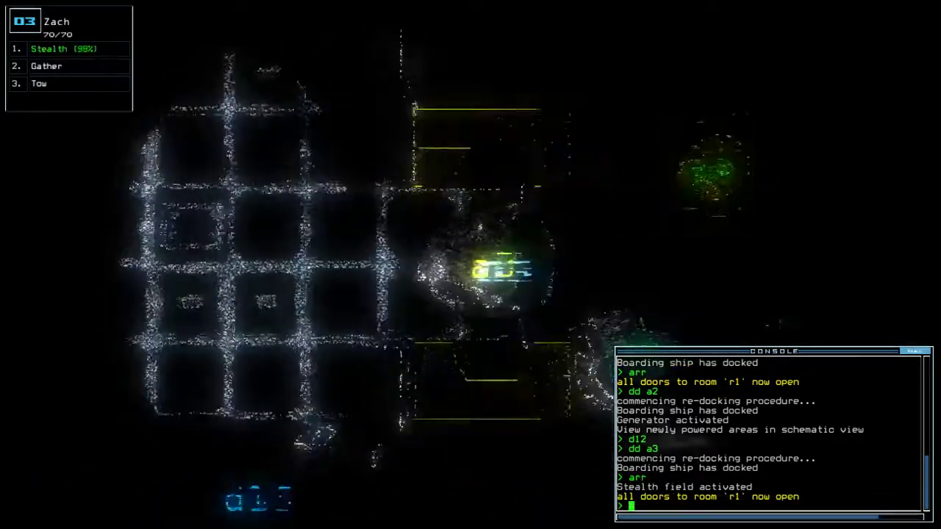
text(ra)
- Close r1's doors and scout the derelict's rooms with Zach, returning toward a3
key(Return)
key(Right)
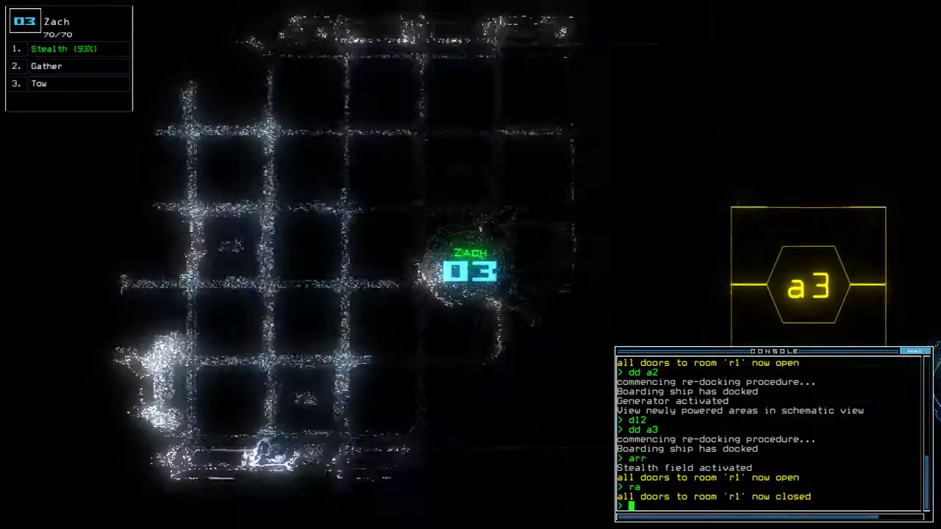
key(Up)
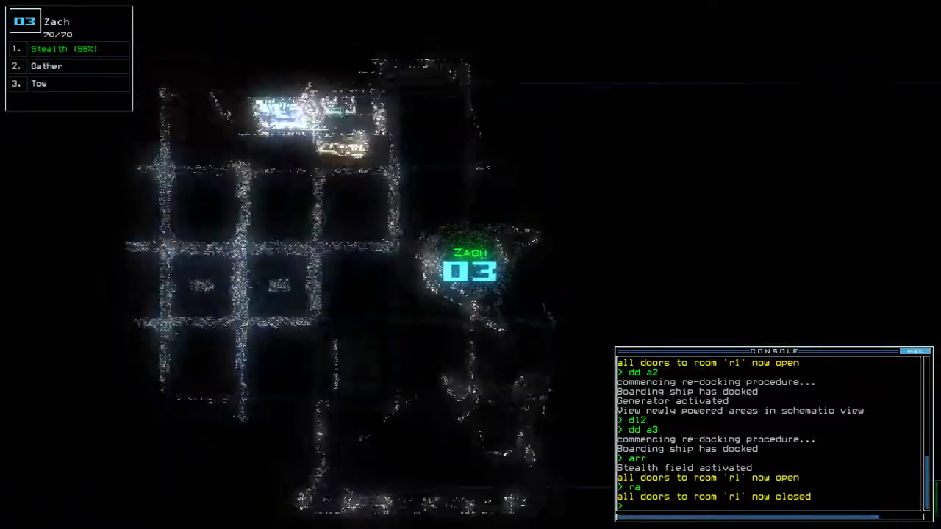
key(Left)
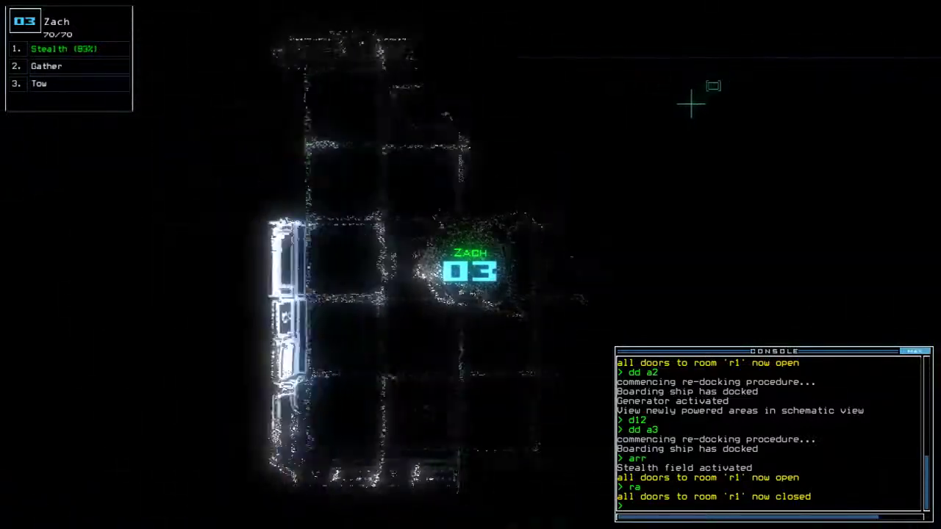
key(Right)
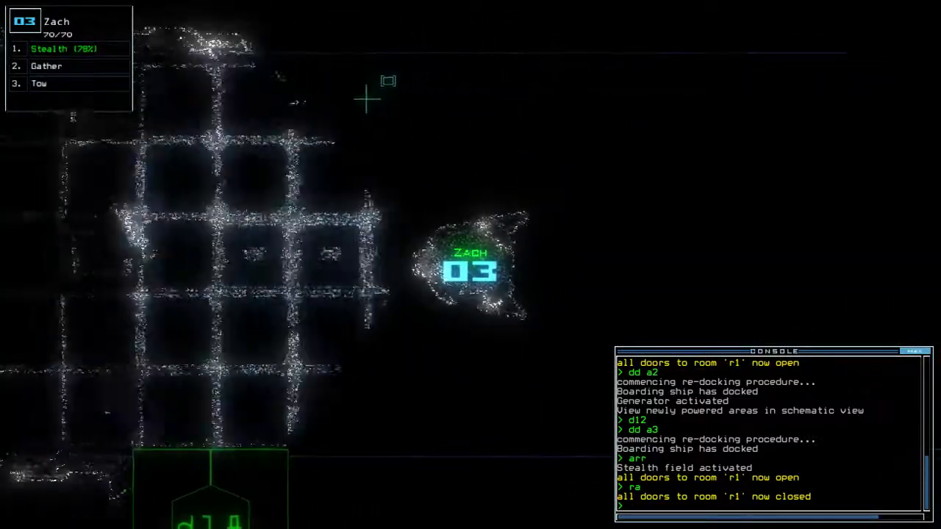
text(ar)
key(Right)
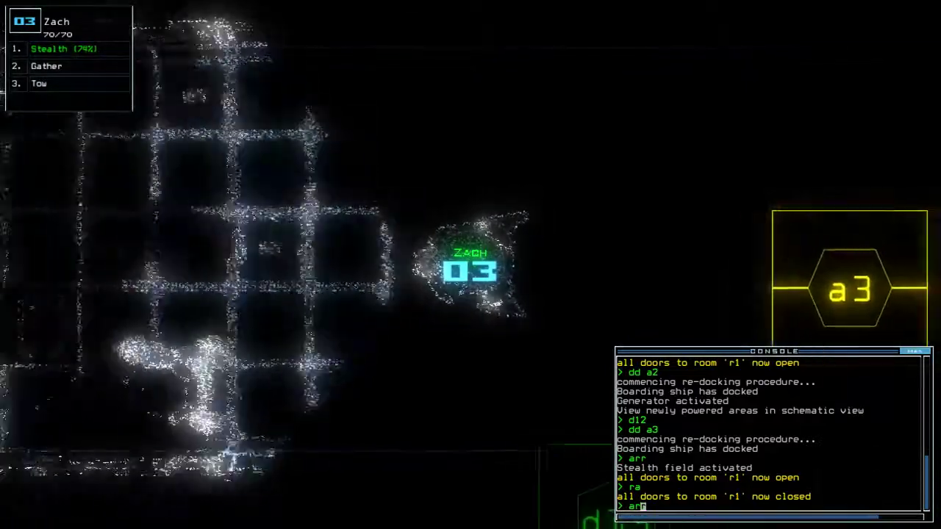
- Bring Zach back into the airlock, drop stealth, close doors, and re-dock at a2
key(Left)
text(r)
key(Return)
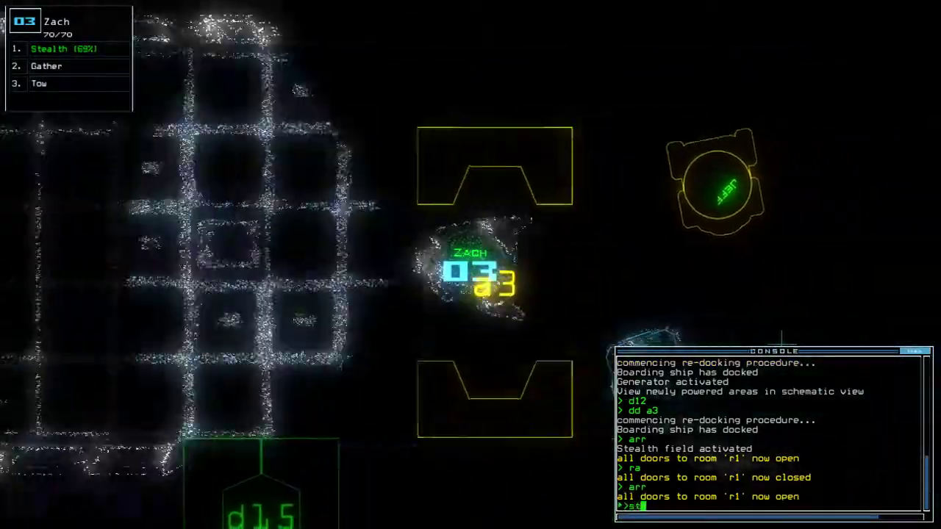
text(st)
key(Return)
text(ra)
key(Return)
text(dd)
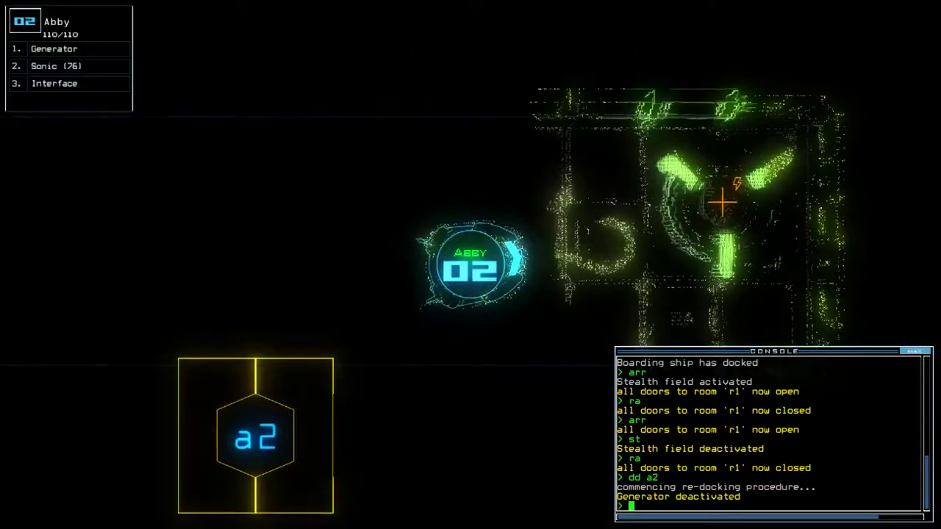
text(ar)
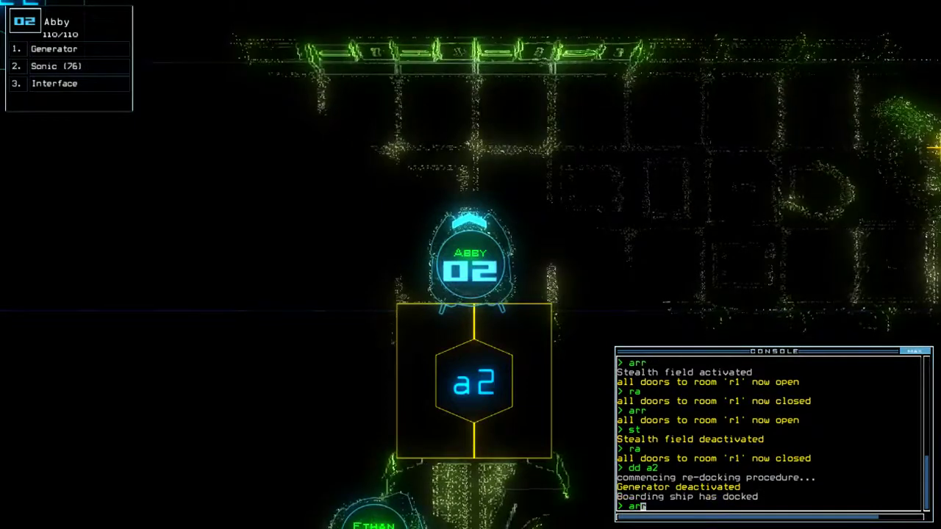
text(r)
- Open r1's doors and hand Abby's Sonic upgrade to Ethan
key(Return)
text(swap 1)
key(Return)
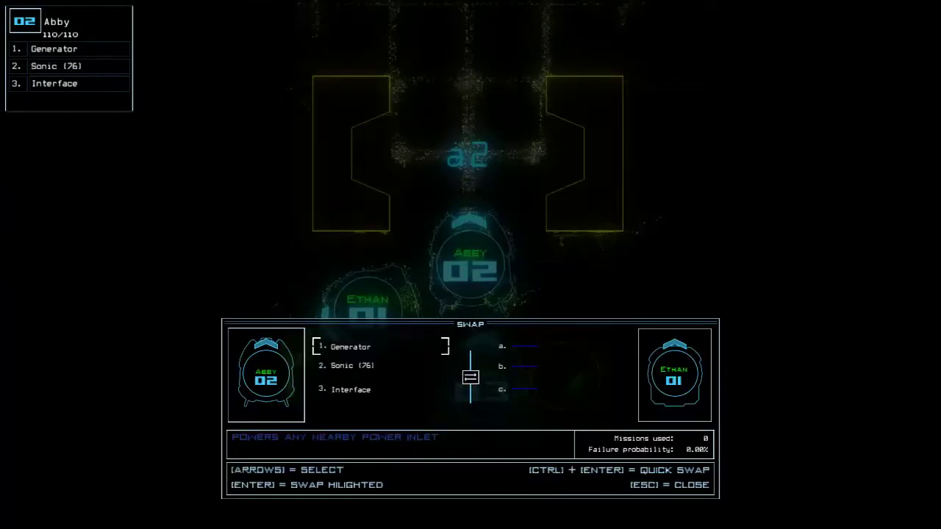
key(Escape)
text(swap)
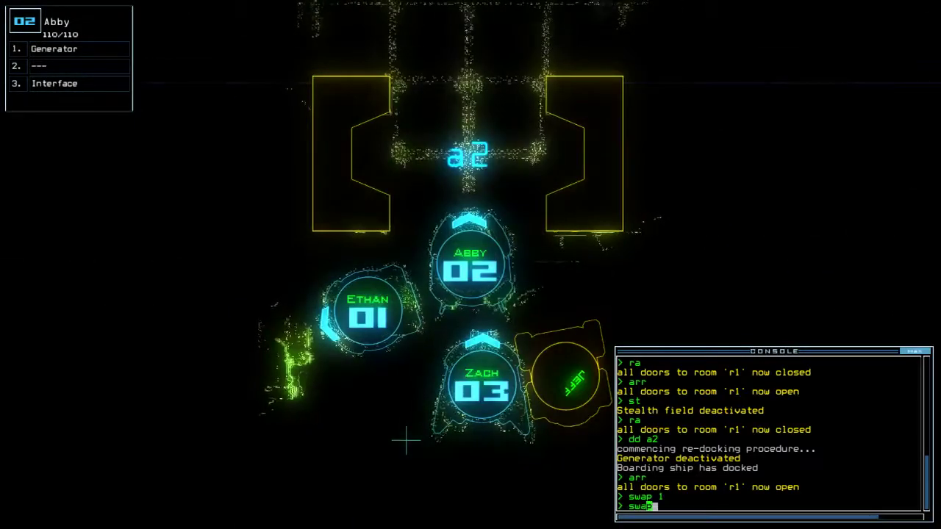
text(3)
- Give Abby's Interface upgrade to Zach and run the generator
key(Return)
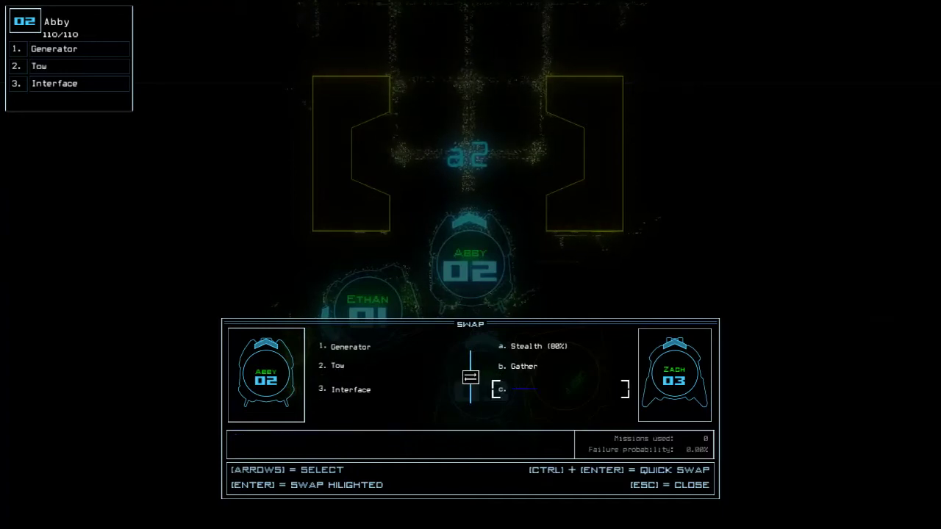
key(Escape)
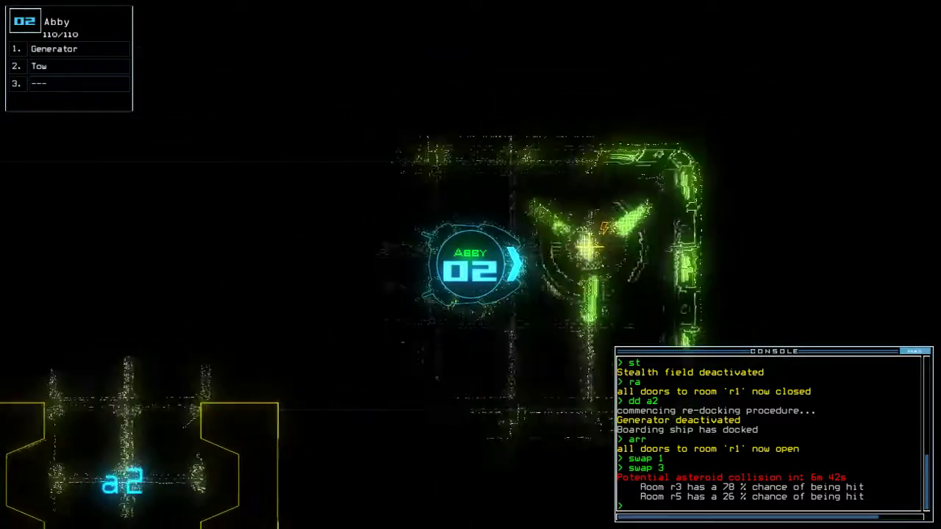
text(g)
key(Return)
text(dd)
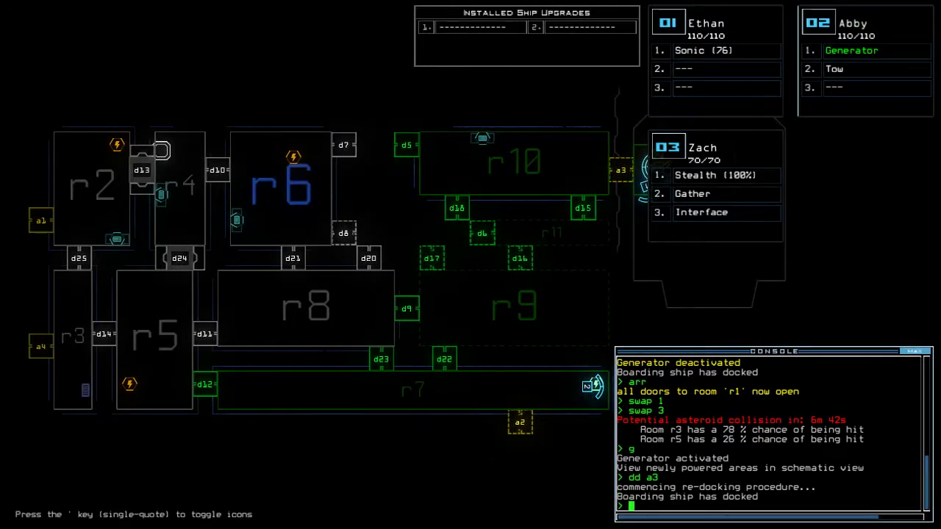
text(arr)
- Open and shut r1's doors, enable defenses with dct to kill r11's enemy, then disable them
key(Return)
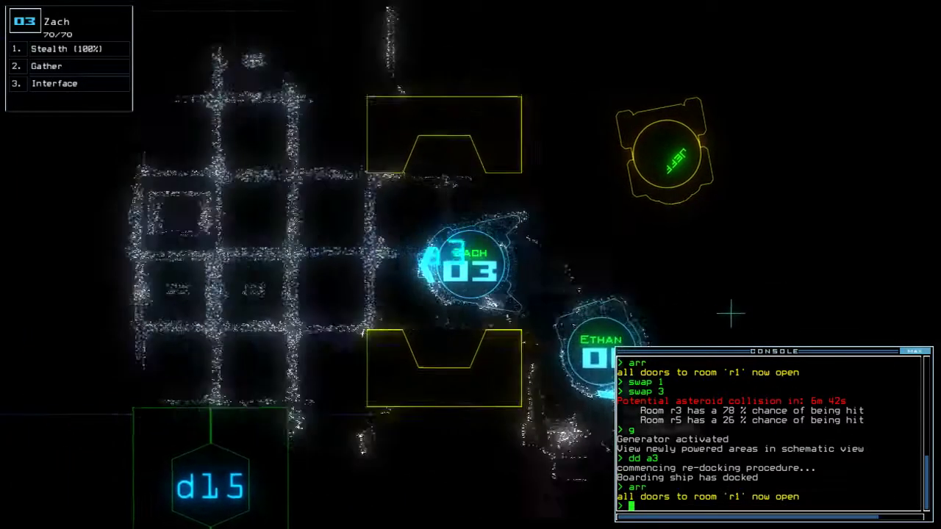
text(ra)
key(Return)
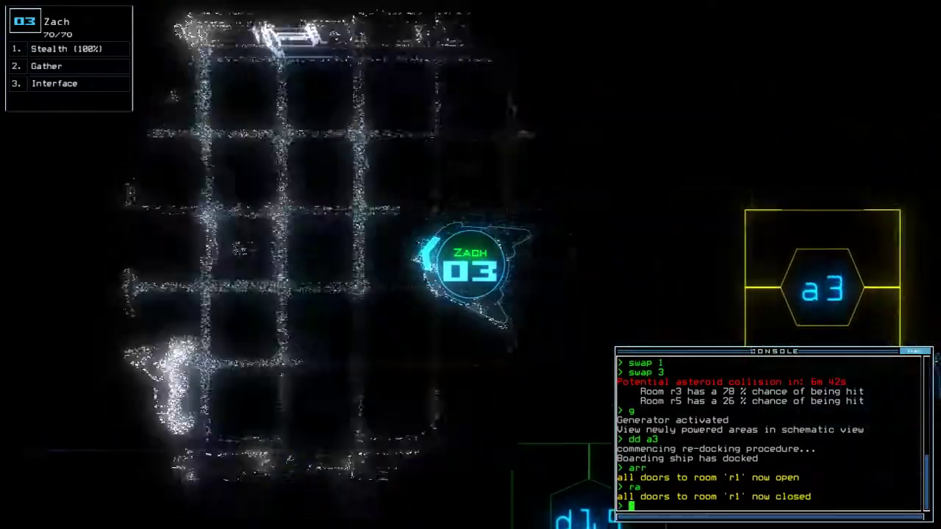
text(dct)
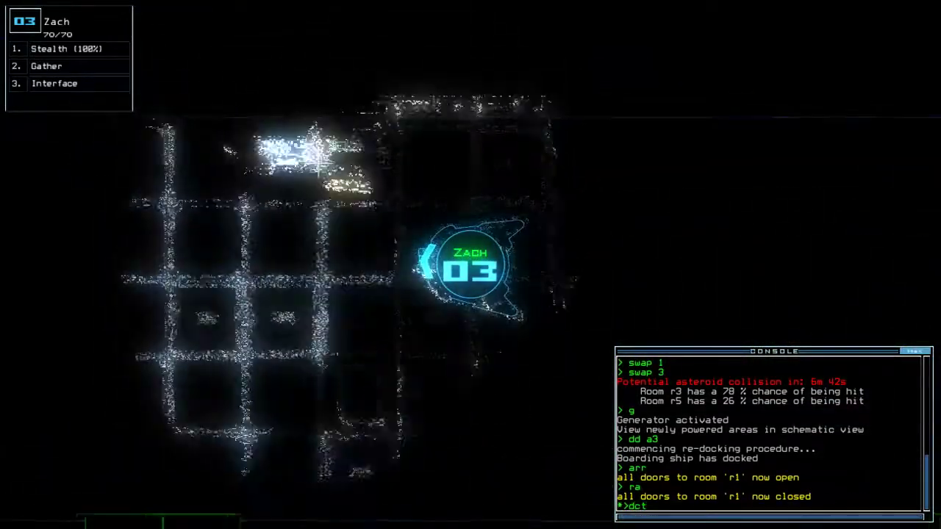
key(Return)
text(df)
key(Return)
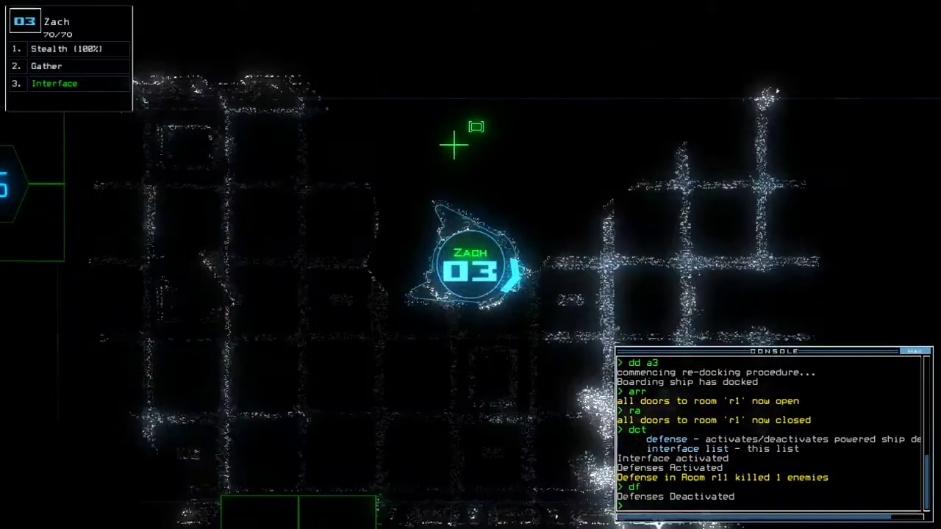
text(st;)
text(d)
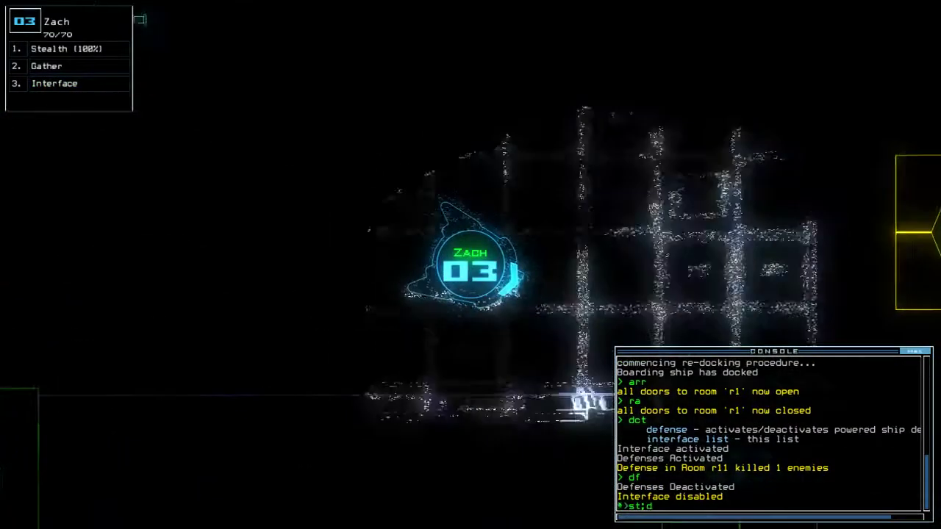
text(15)
- Cloak Zach, open d15, gather the scrap beyond it, and close the door
key(Return)
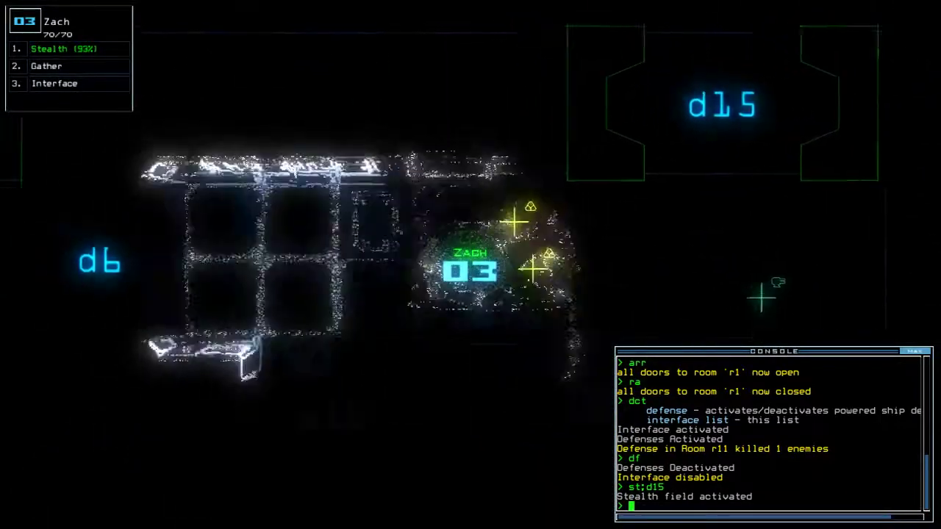
text(g)
key(Return)
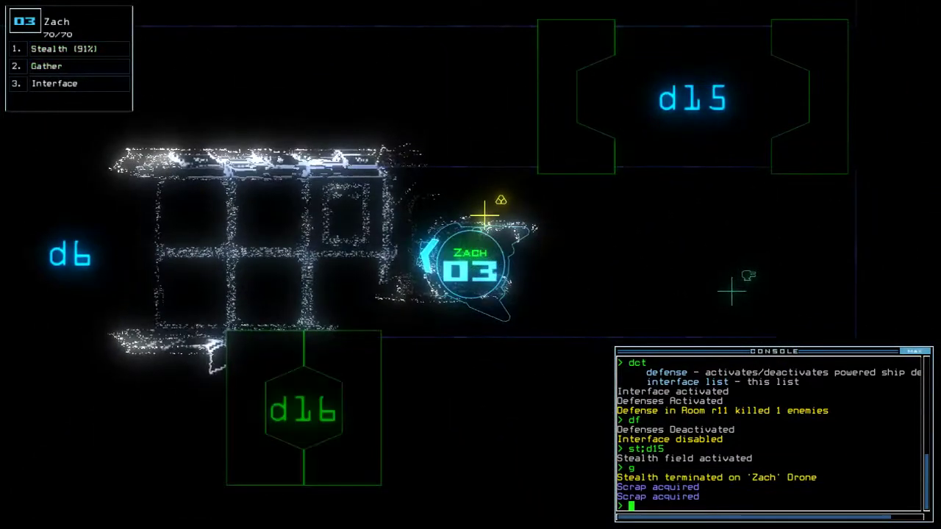
text(g)
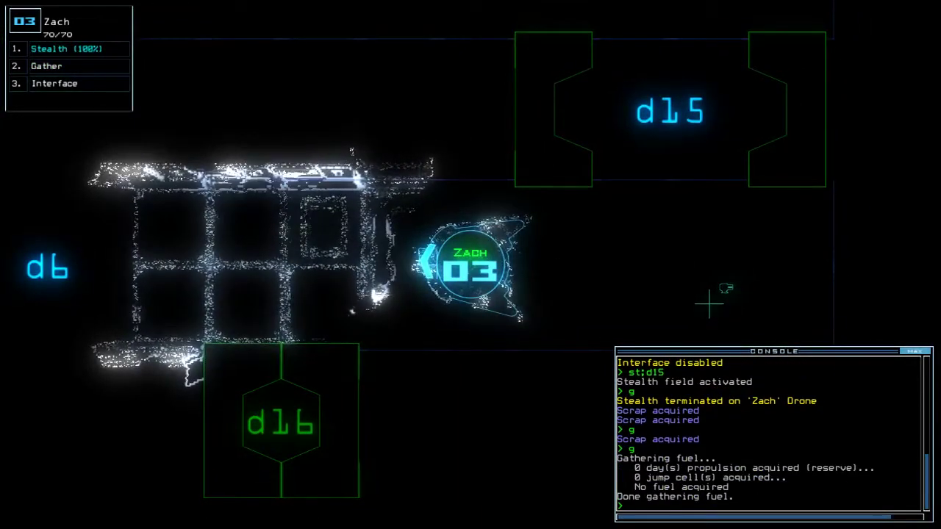
text(cc)
key(Return)
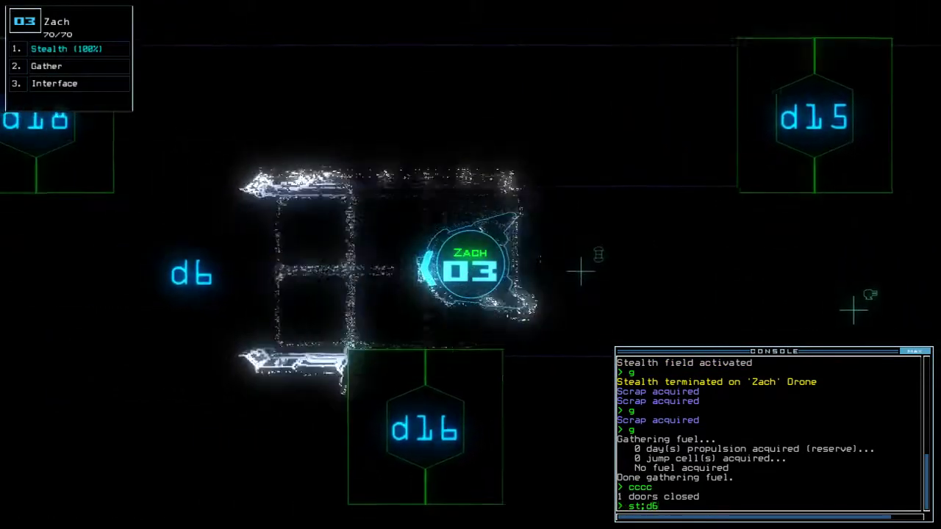
- Cloak Zach and open then close d6, then open d16
key(Return)
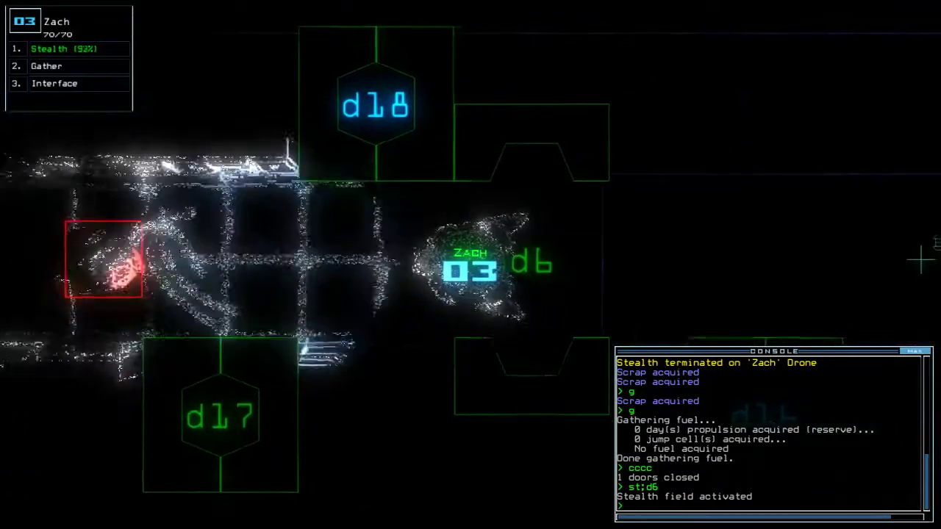
text(cccc)
key(Return)
text(d1)
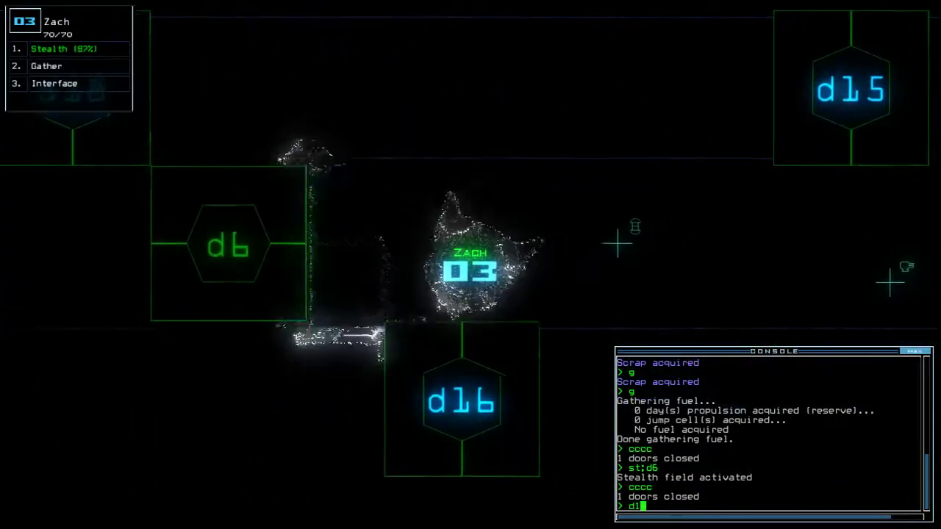
text(6)
key(Return)
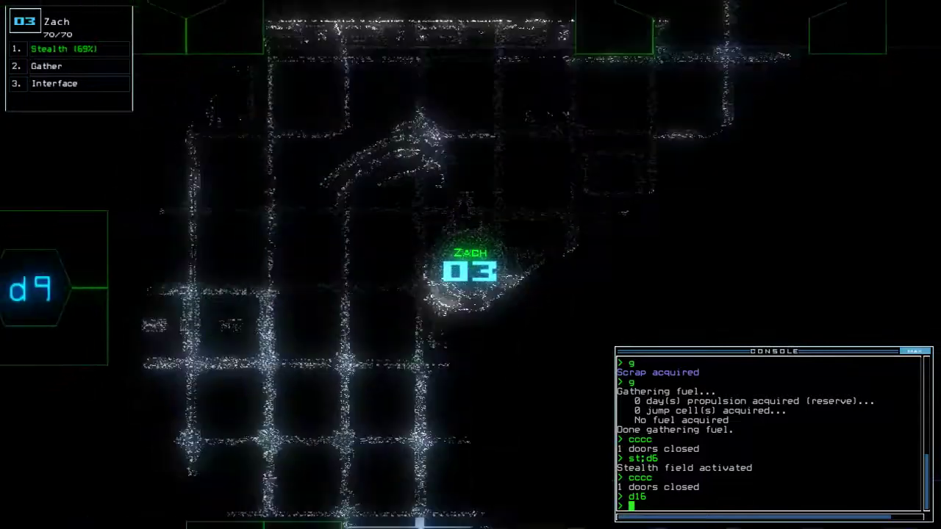
key(Tab)
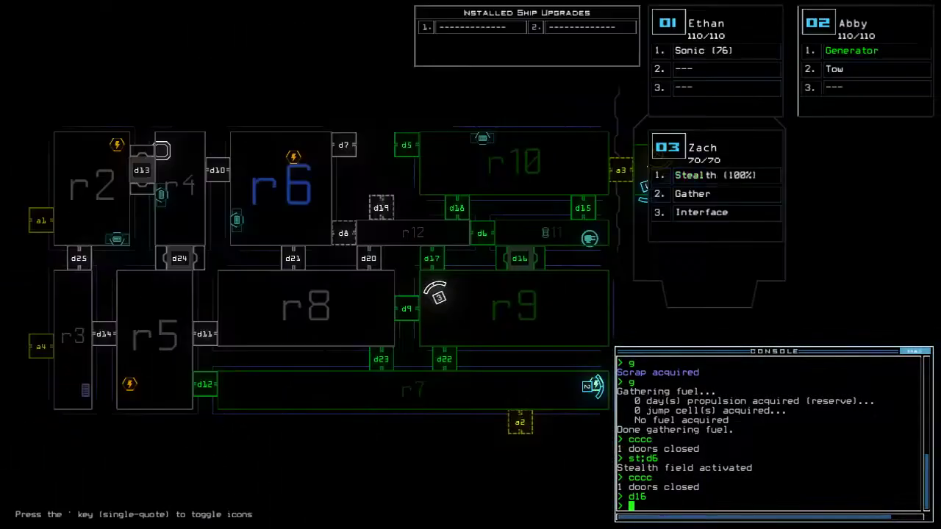
key(Tab)
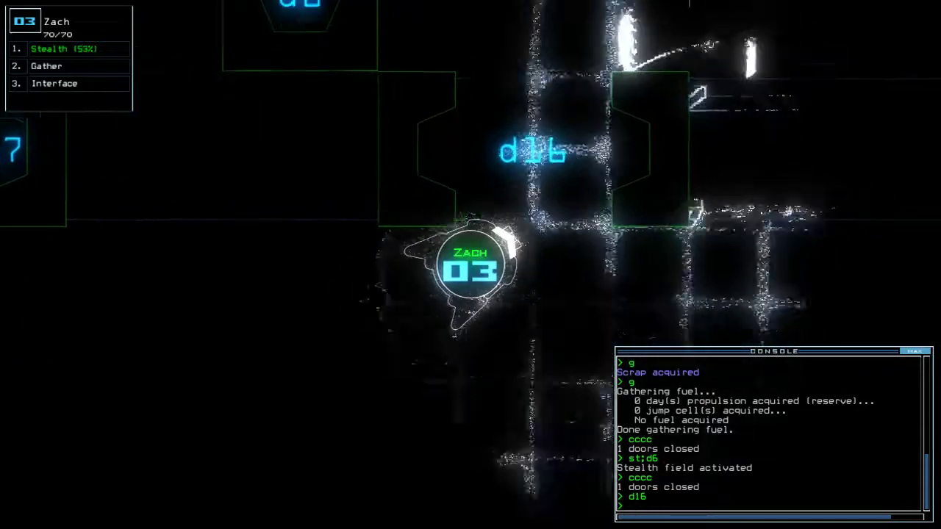
text(d16)
- Close d16, toggle d15, open d5, then drop Zach's stealth and close the door
key(Return)
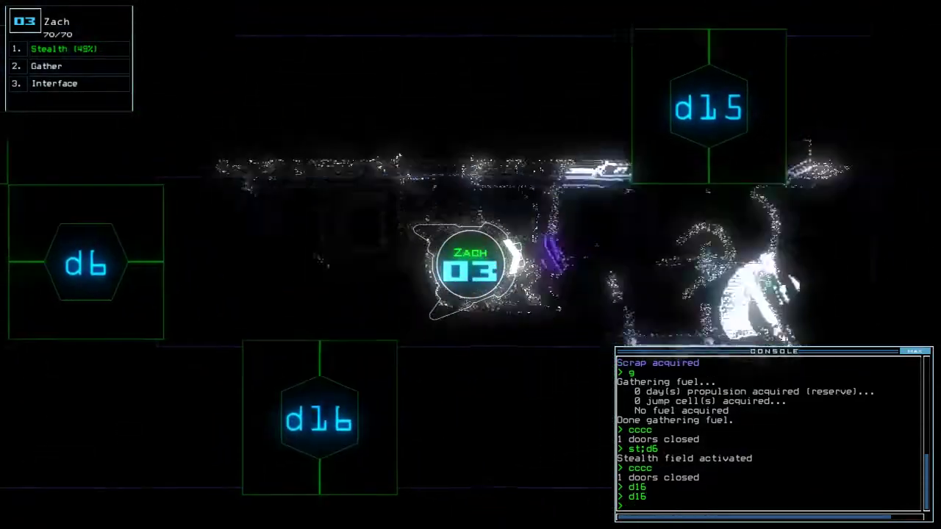
text(d15)
key(Return)
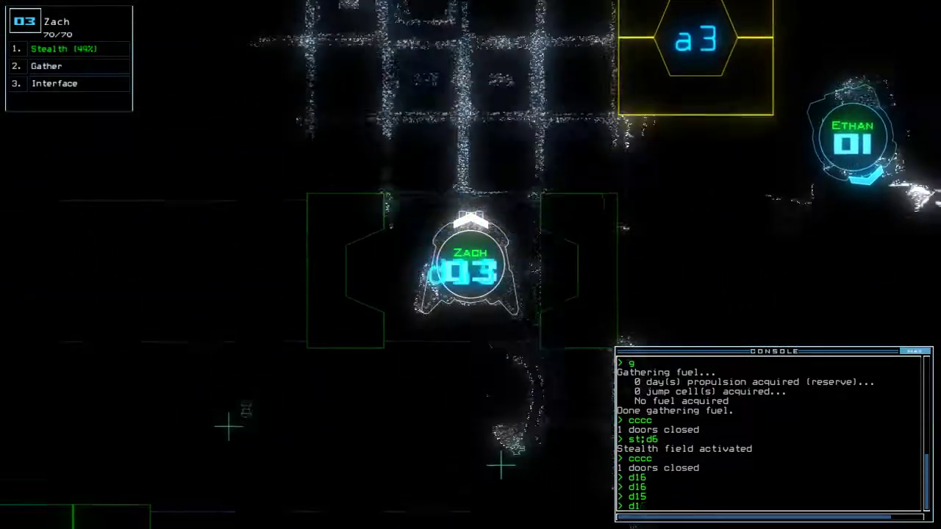
text(d15)
key(Return)
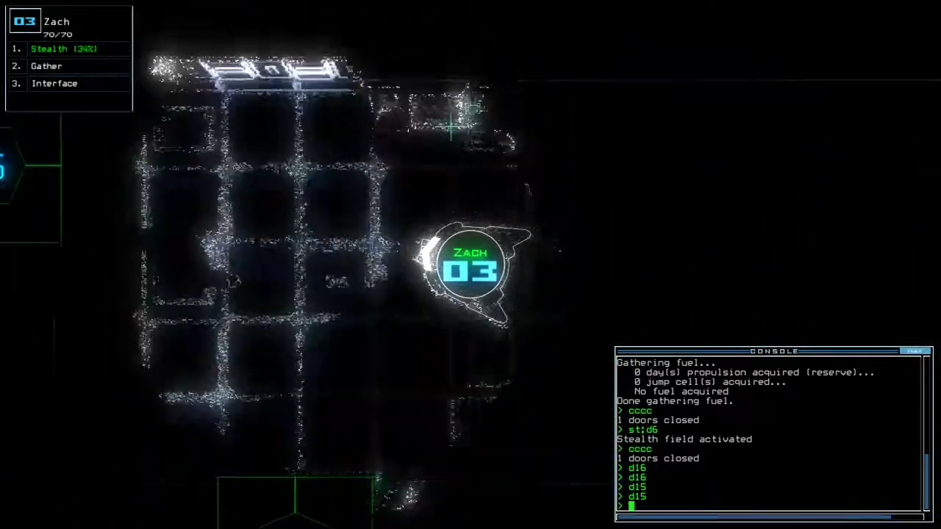
text(d5)
key(Return)
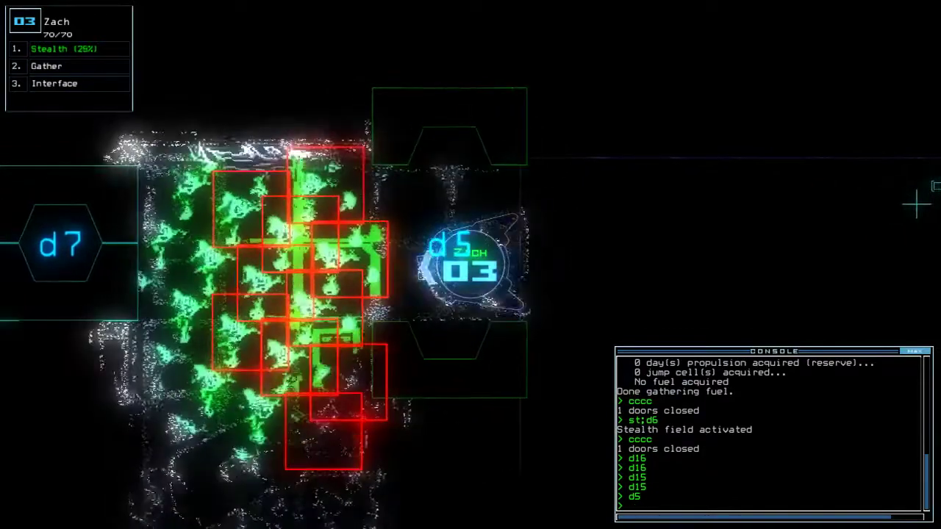
text(st)
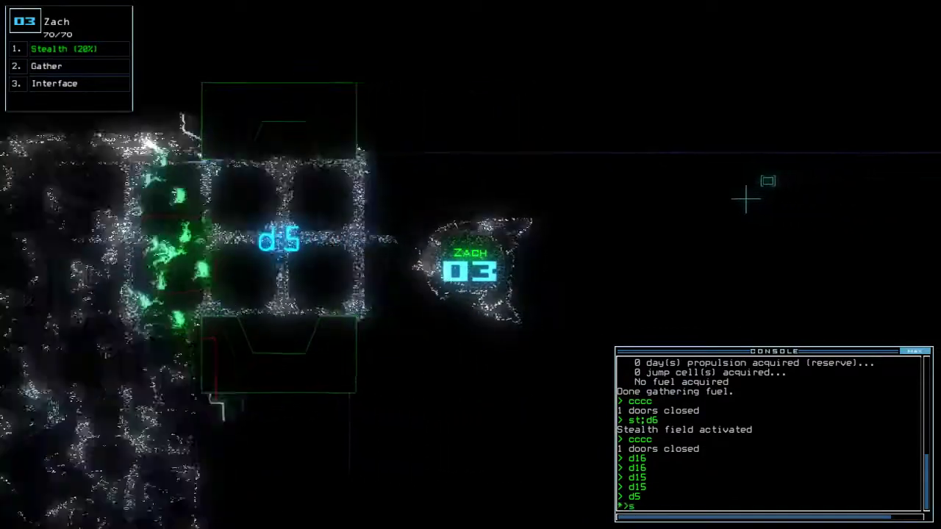
key(Return)
text(cccc)
key(Return)
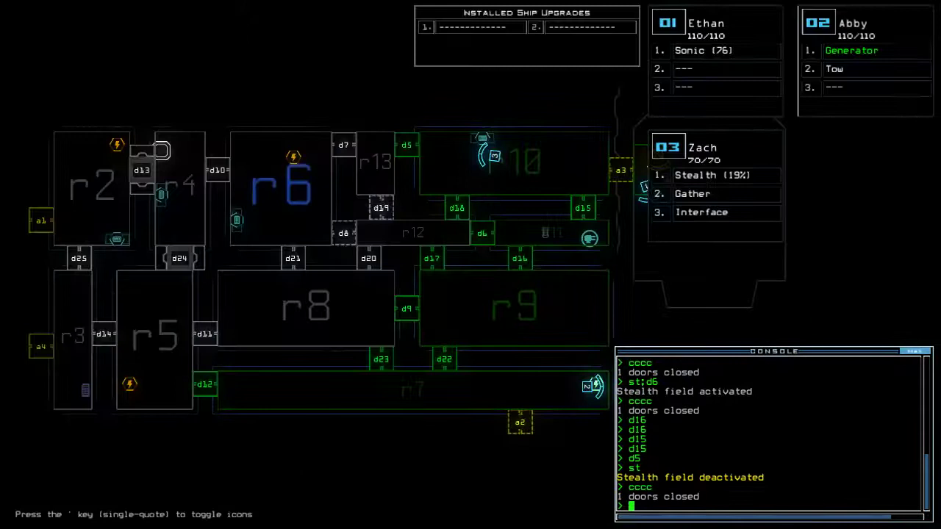
text(6)
- Open door d6 and send a cloaked Zach through door d15
key(Return)
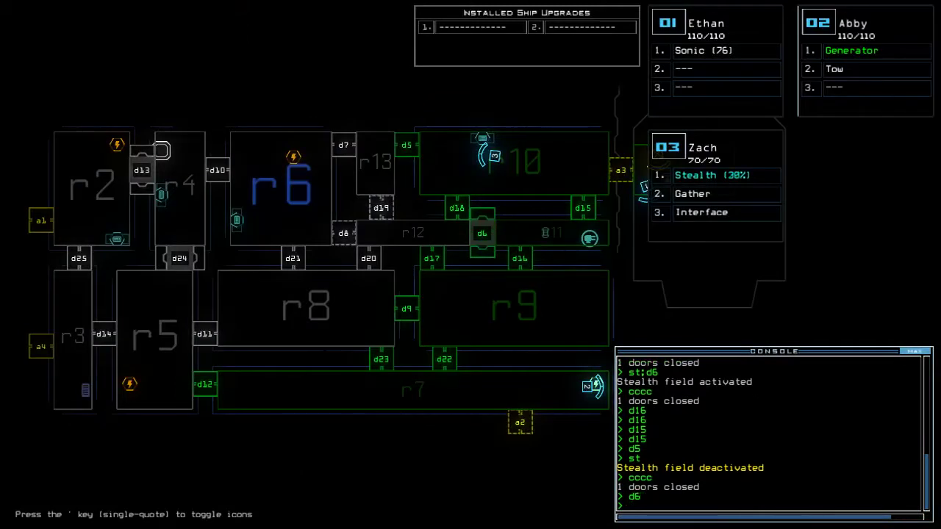
text(st;d)
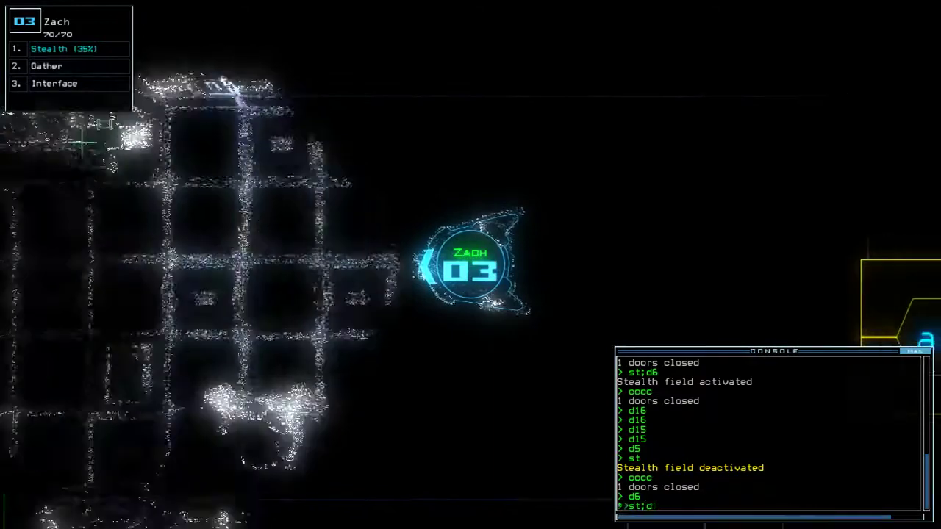
text(15)
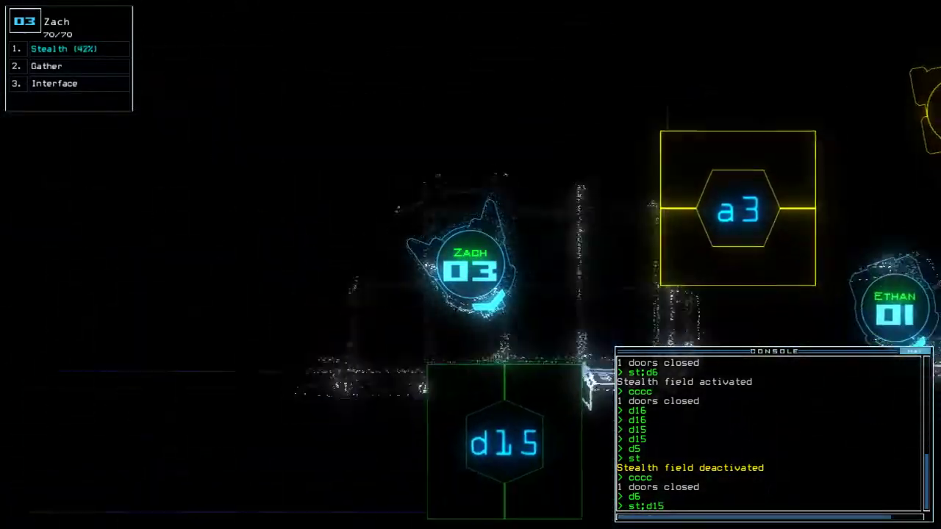
key(Return)
key(Down)
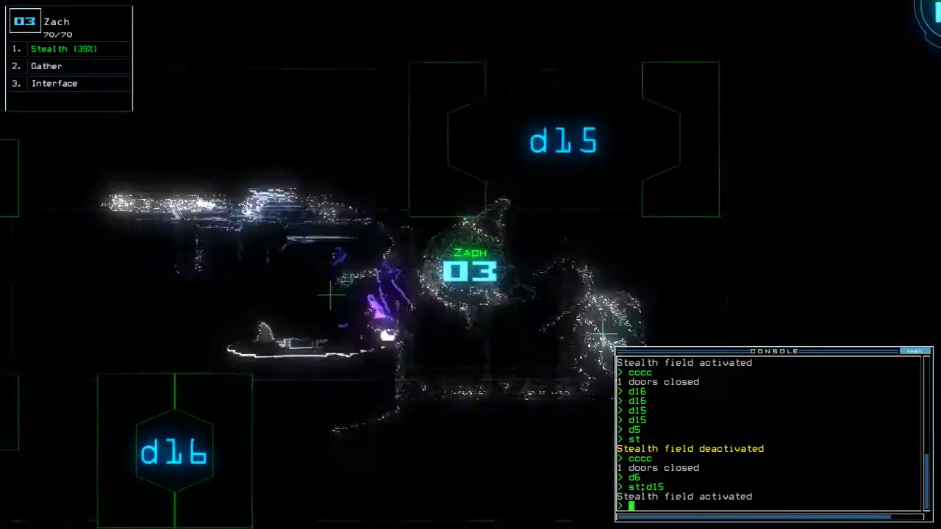
key(Left)
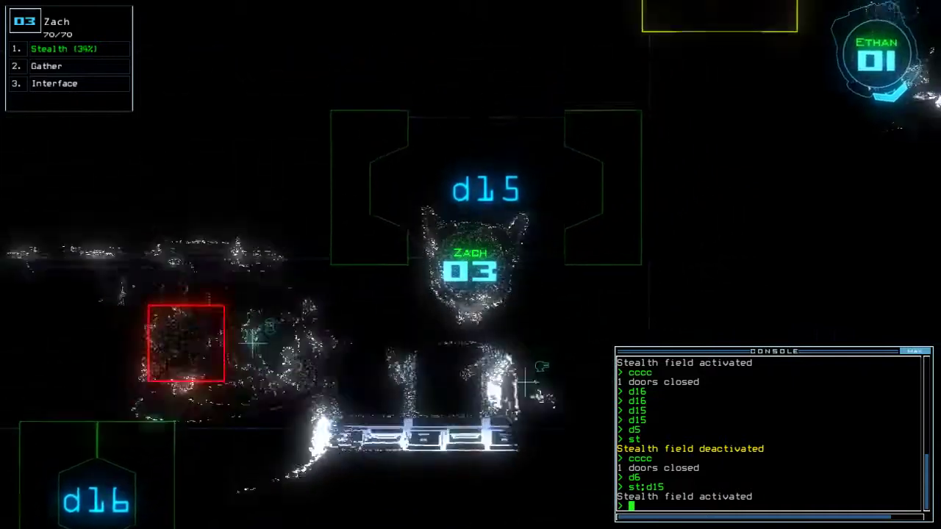
text(cccc)
- Close the doors around Zach and briefly power the ship defenses to kill the r11 enemy
key(Return)
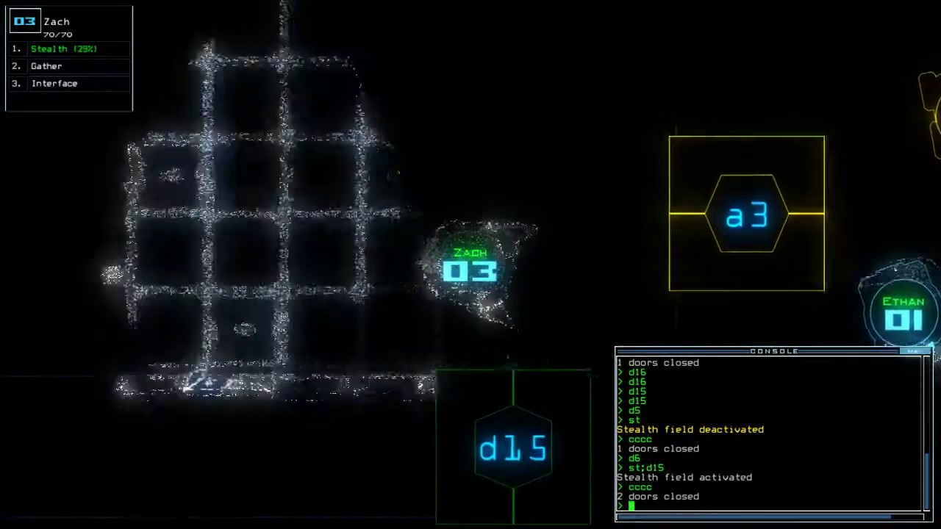
text(dct)
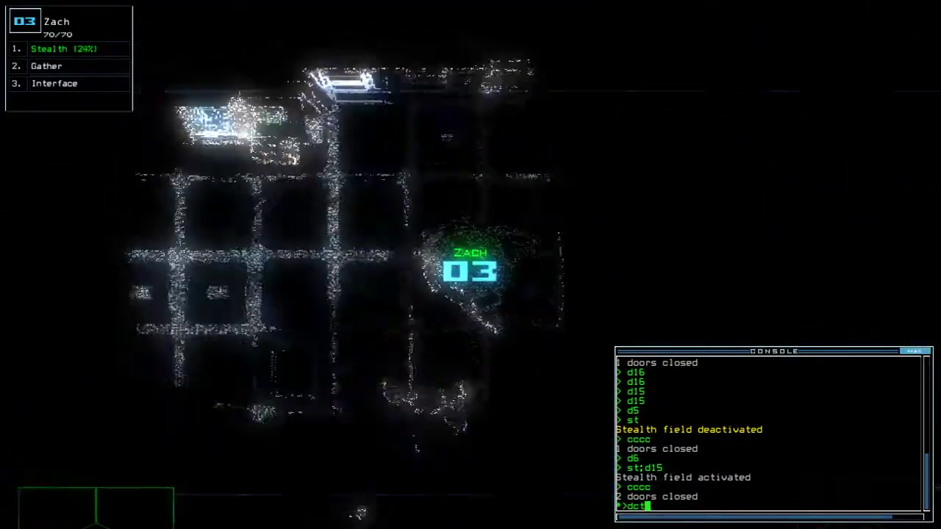
key(Return)
text(df)
key(Return)
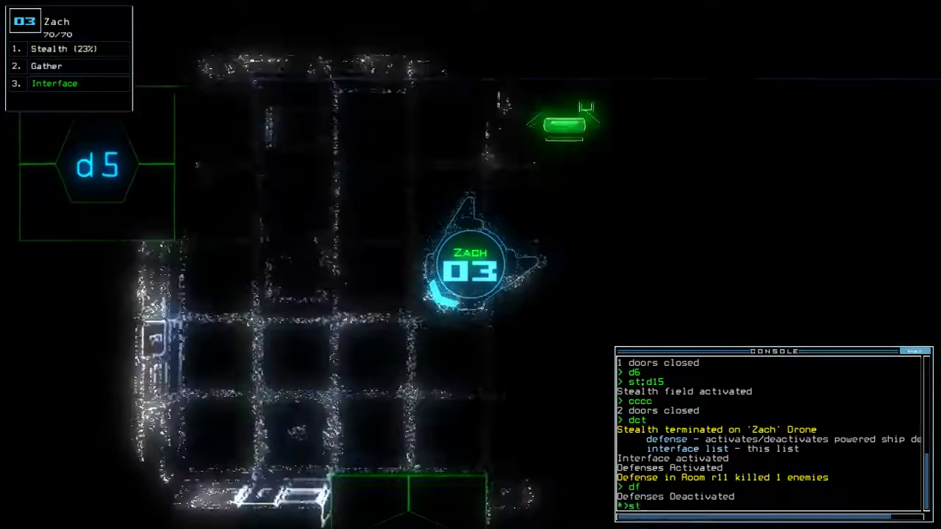
text(st;d18)
- Cloak Zach to door d18, drop his stealth, and redock the boarding ship at airlock a2
key(Return)
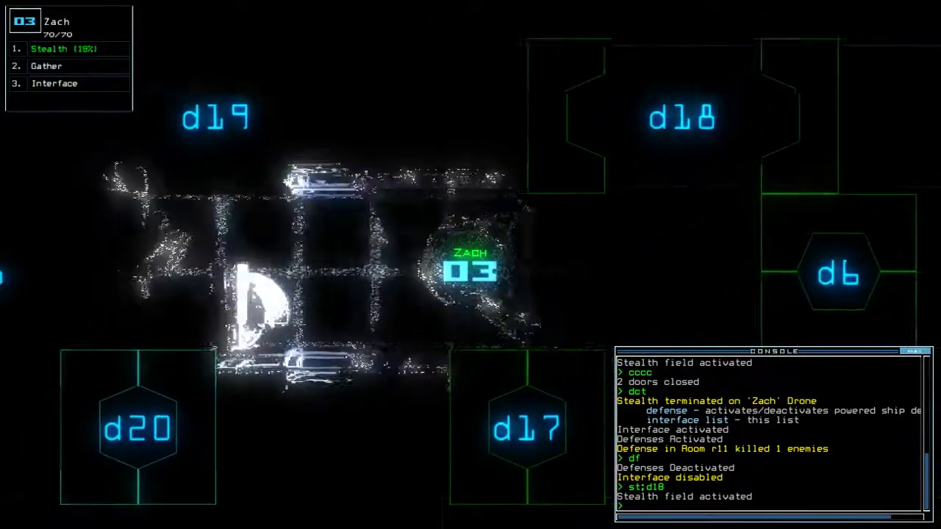
text(st)
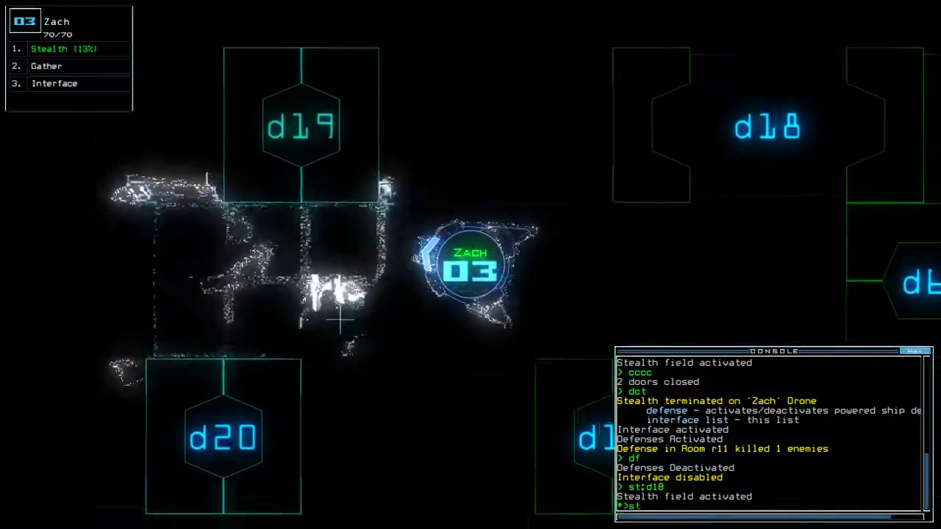
key(Return)
text(dd a2)
key(Return)
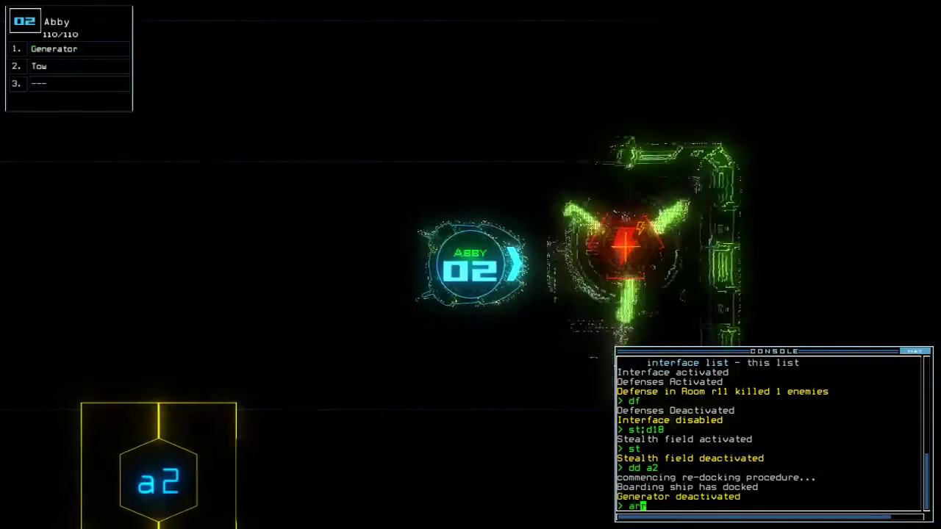
text(arr)
- Open all doors to room r1, check the ship map, and restart Abby's generator
key(Return)
key(Tab)
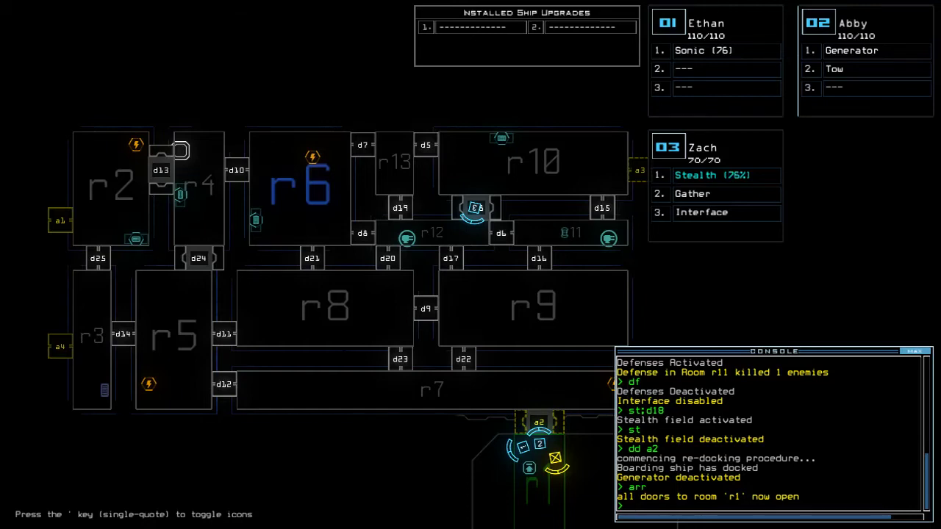
key(2)
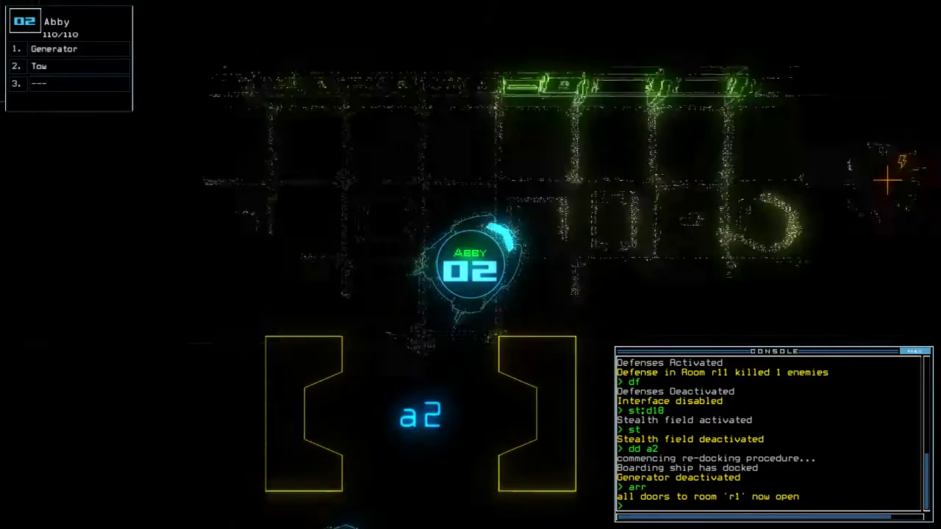
text(g)
key(Return)
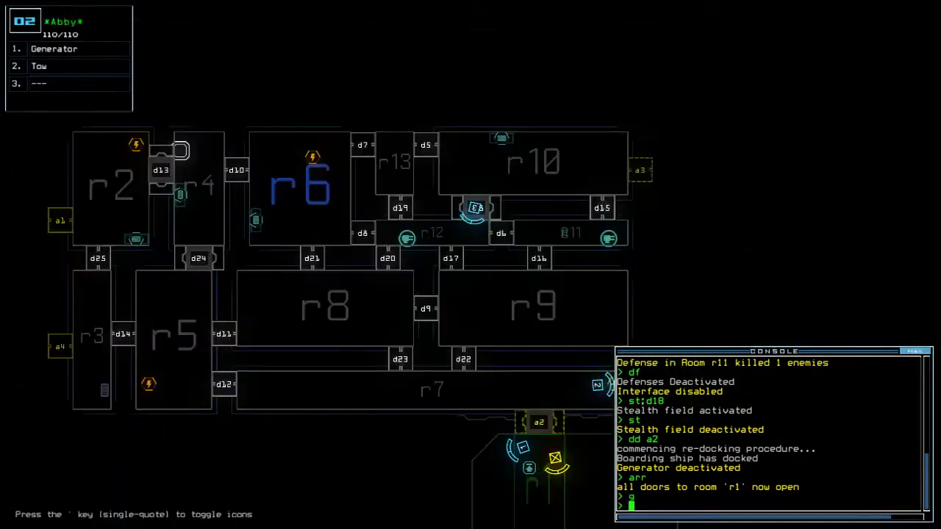
text(3>st)
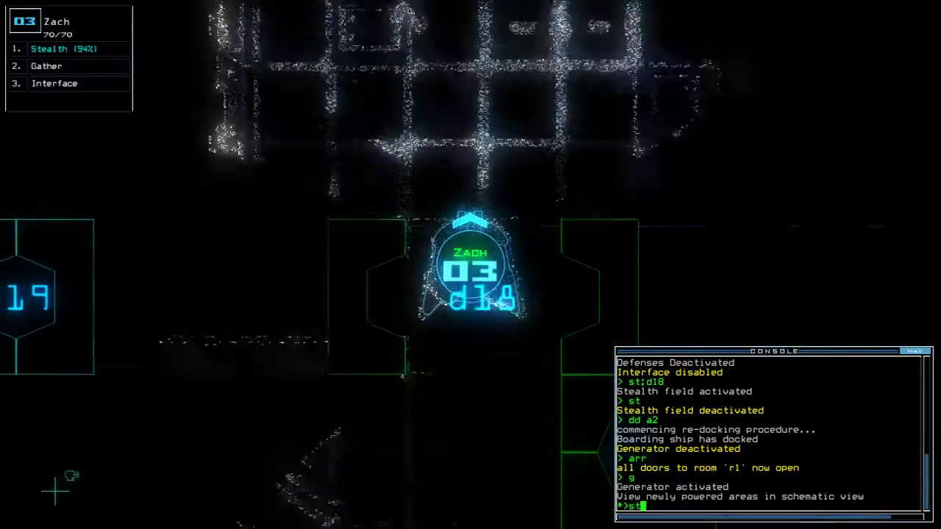
text(;d)
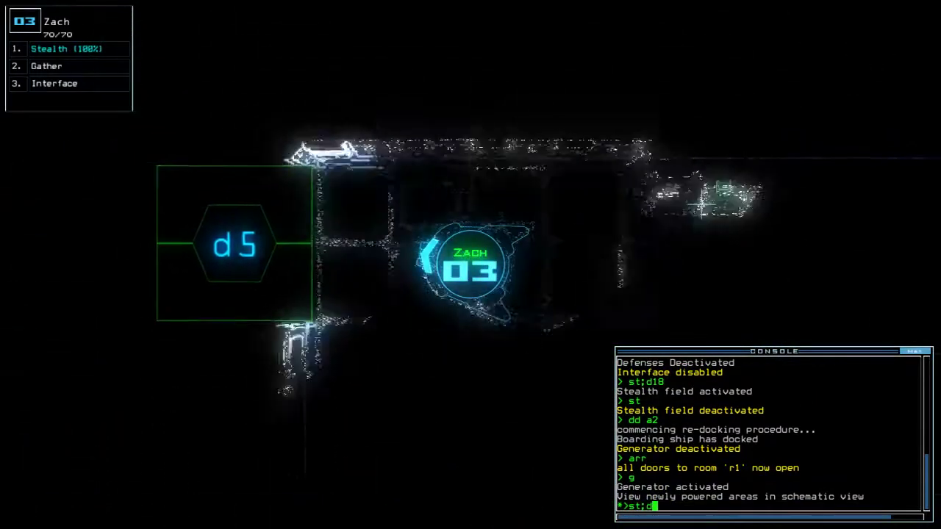
text(5)
- Move a cloaked Zach to door d5, uncloak him, redock at airlock a3 and close nearby doors
key(Return)
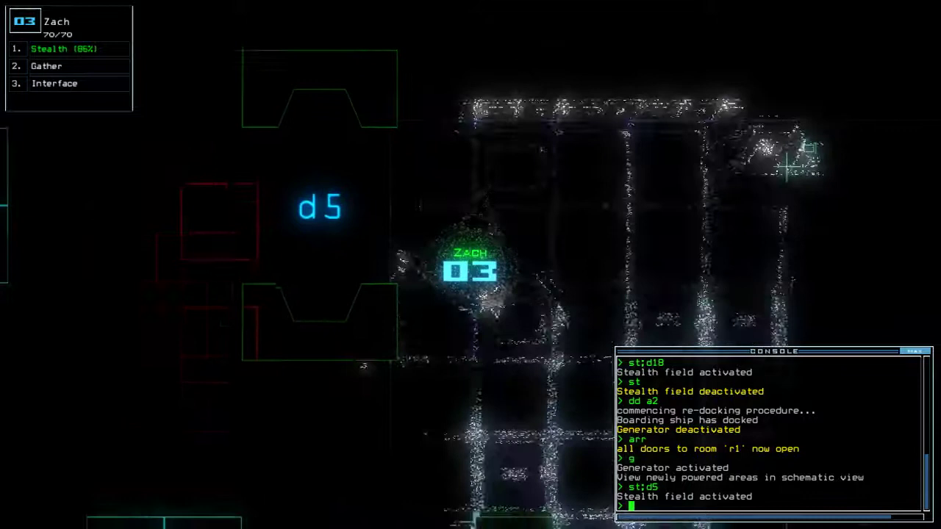
text(st)
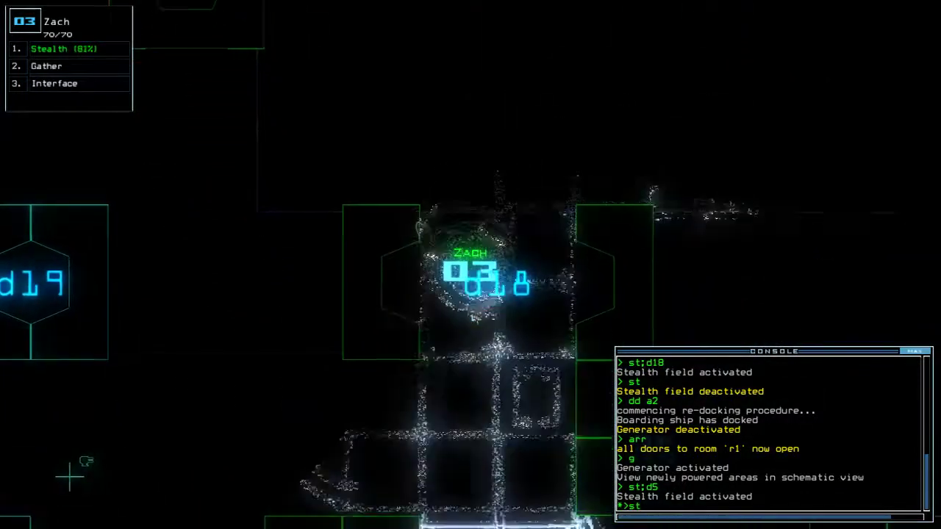
key(Return)
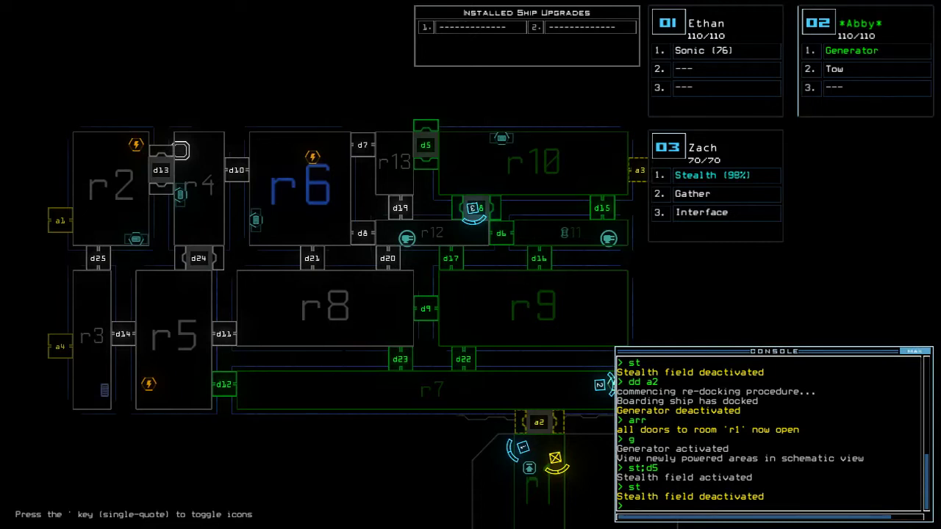
text(d5)
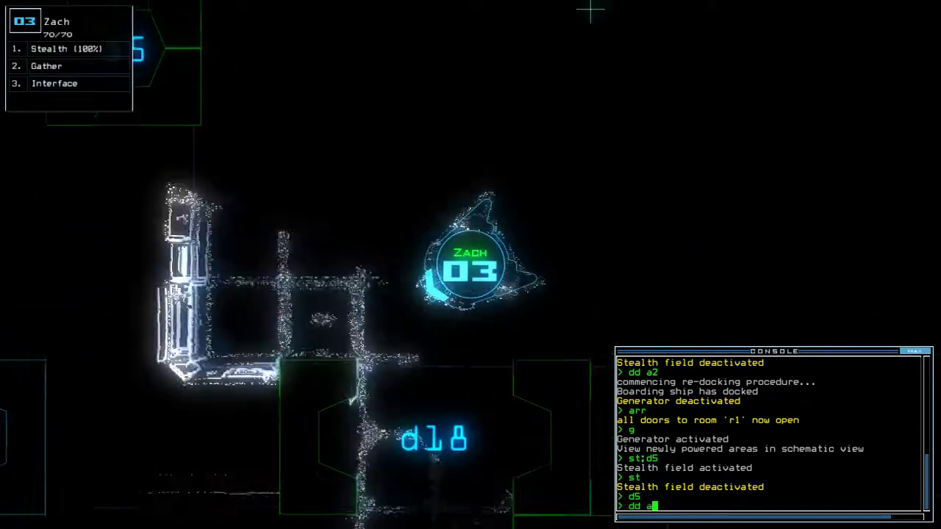
text(dd a3)
key(Return)
text(cccc)
key(Return)
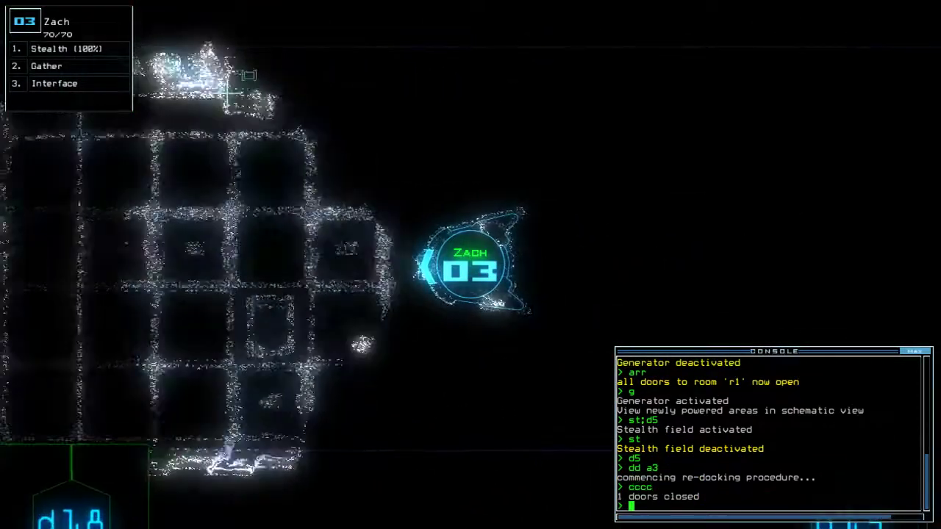
text(ar)
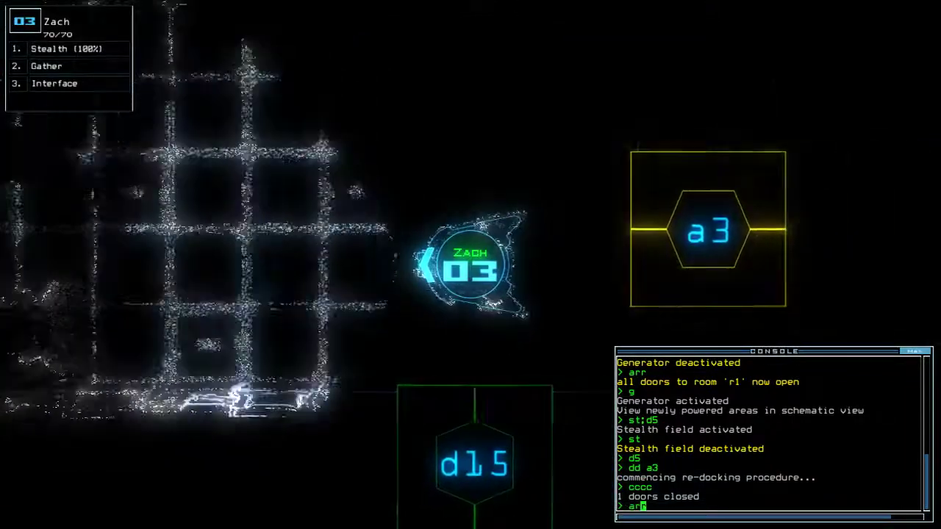
text(r)
- Board the drones through r1 at airlocks a3 and a2, then seal r1 and redock at a1
key(Return)
text(d)
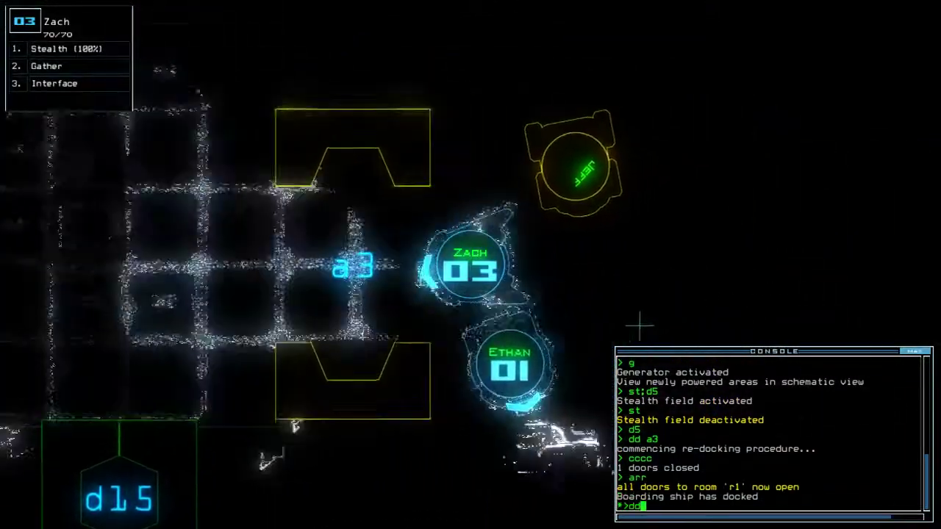
text(d)
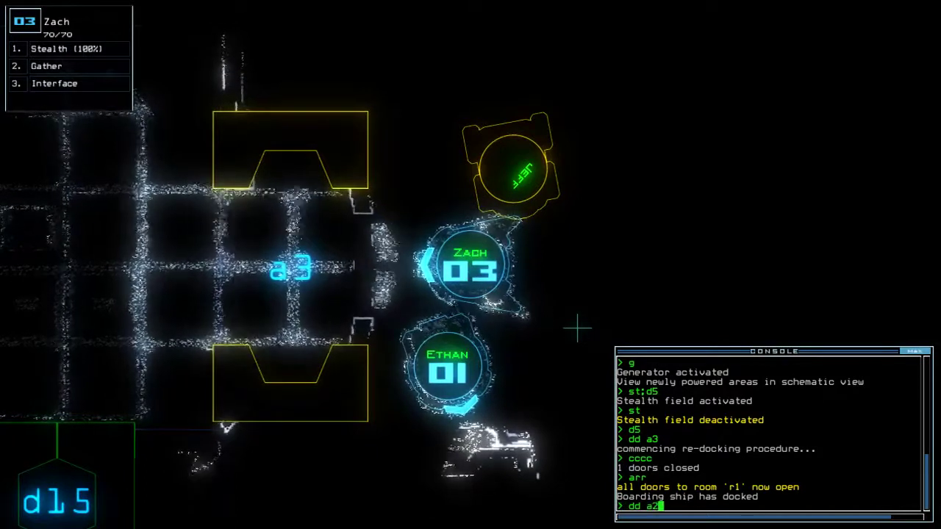
key(Return)
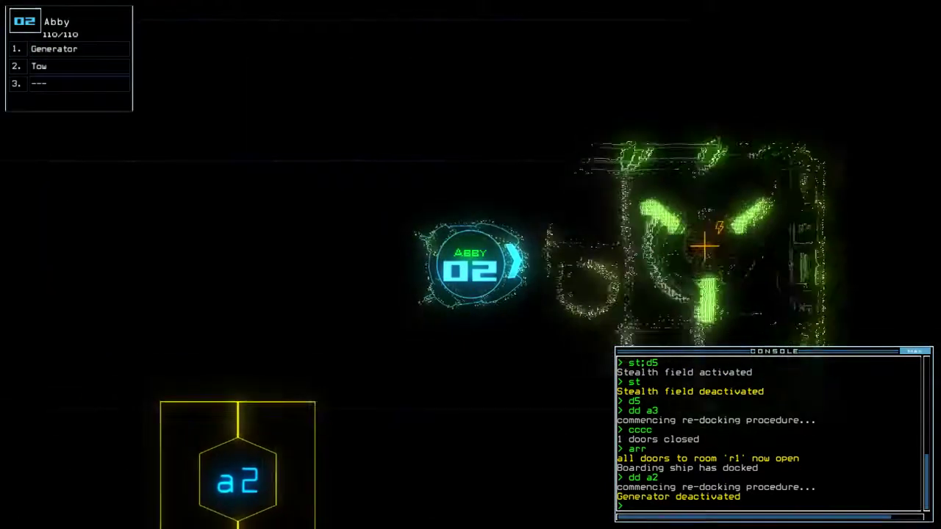
text(ar)
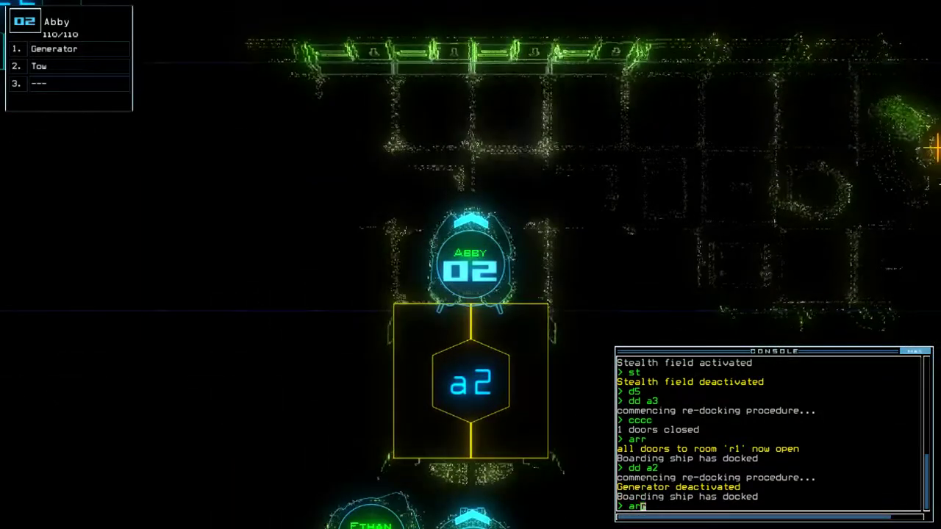
text(r)
key(Return)
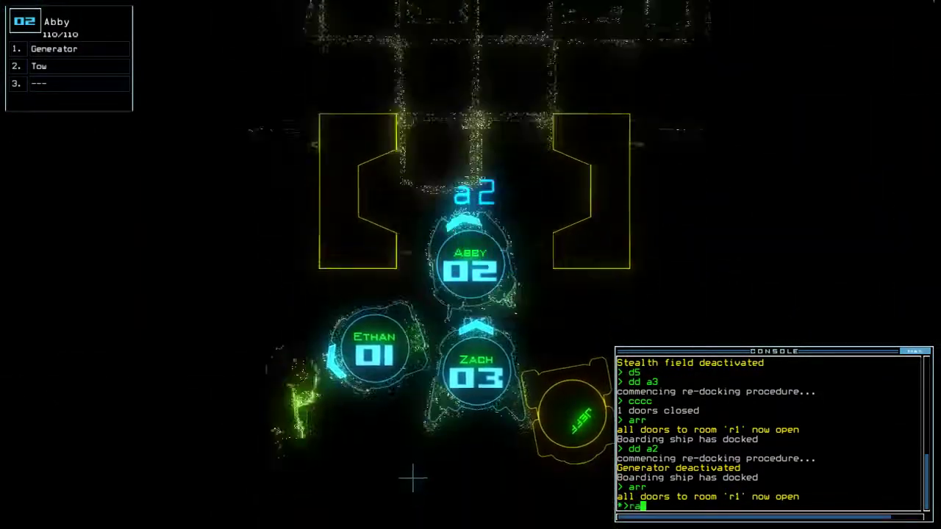
text(ra)
key(Return)
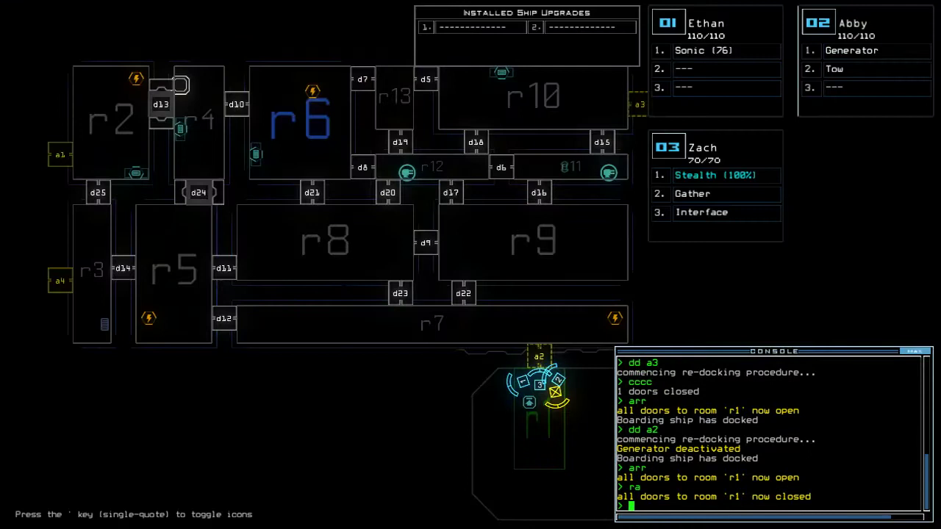
text(1)
key(Return)
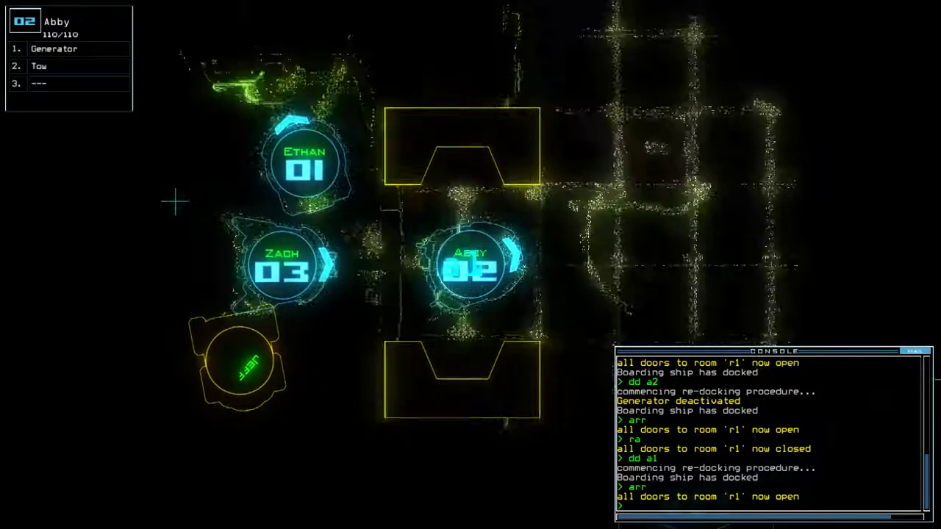
- Power up the generator near airlock a1 and open door d10
key(Up)
key(Right)
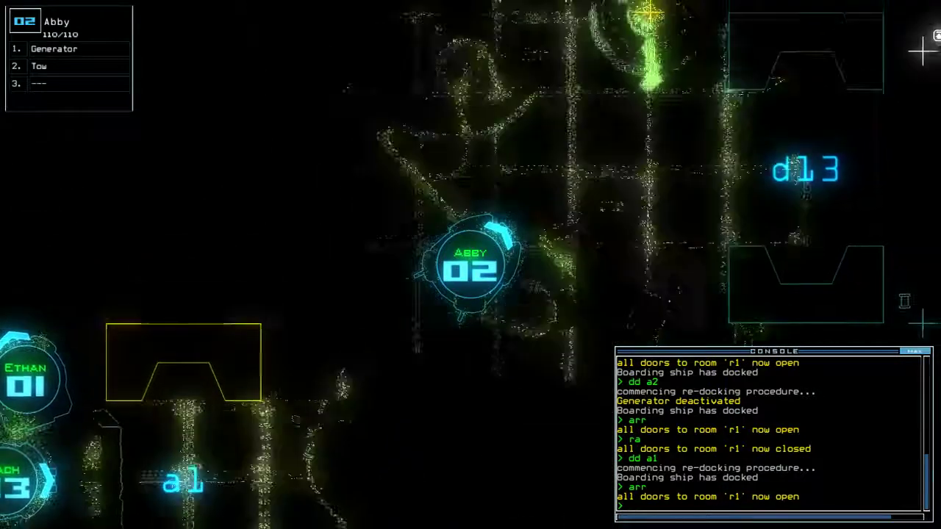
text(g)
key(Return)
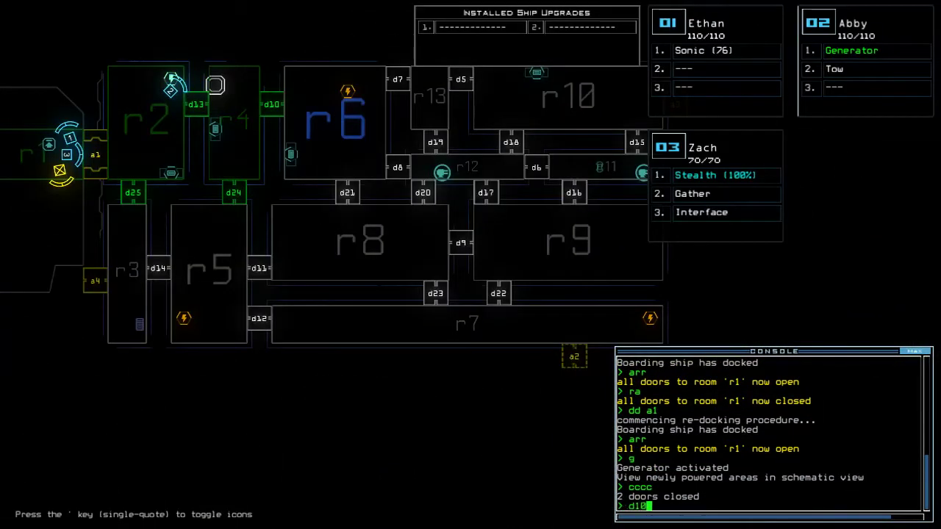
key(3)
- Send a cloaked Zach through d13, uncloak him, and view the ship schematic with r5 marked
key(Right)
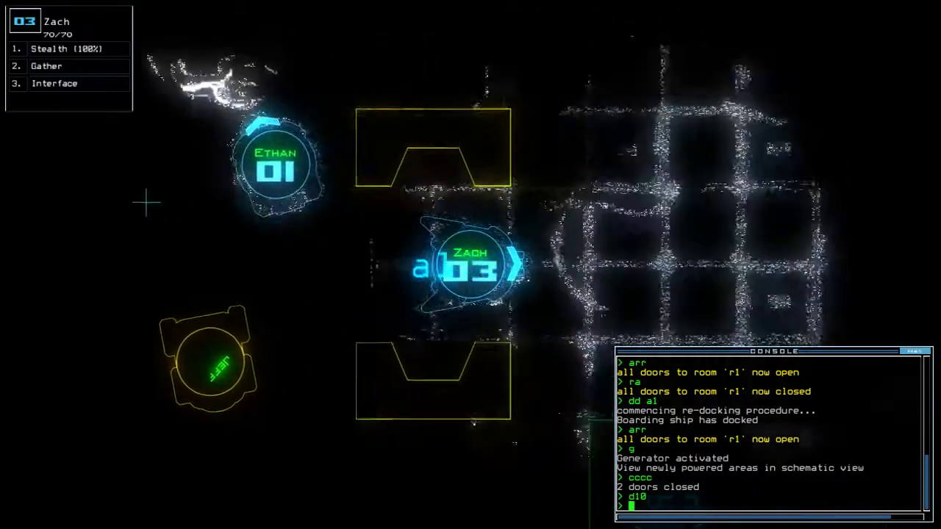
text(t)
key(Up)
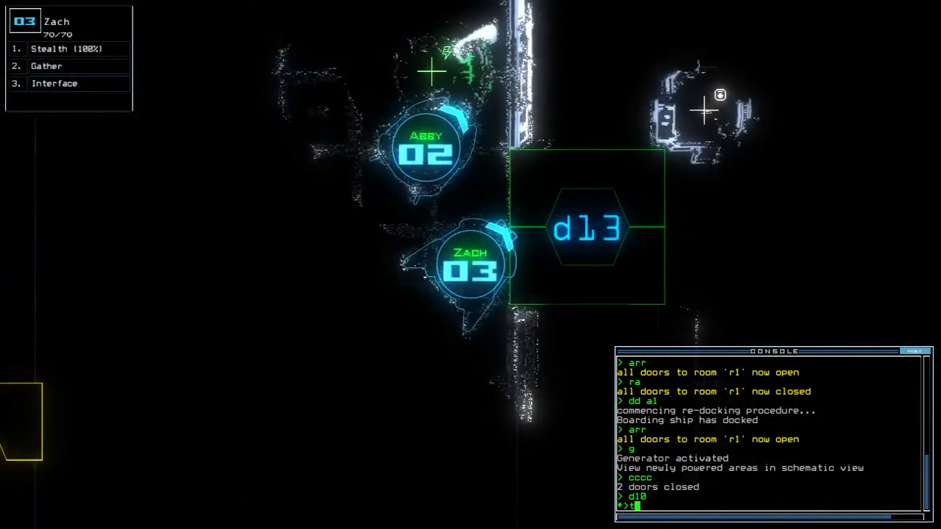
key(Return)
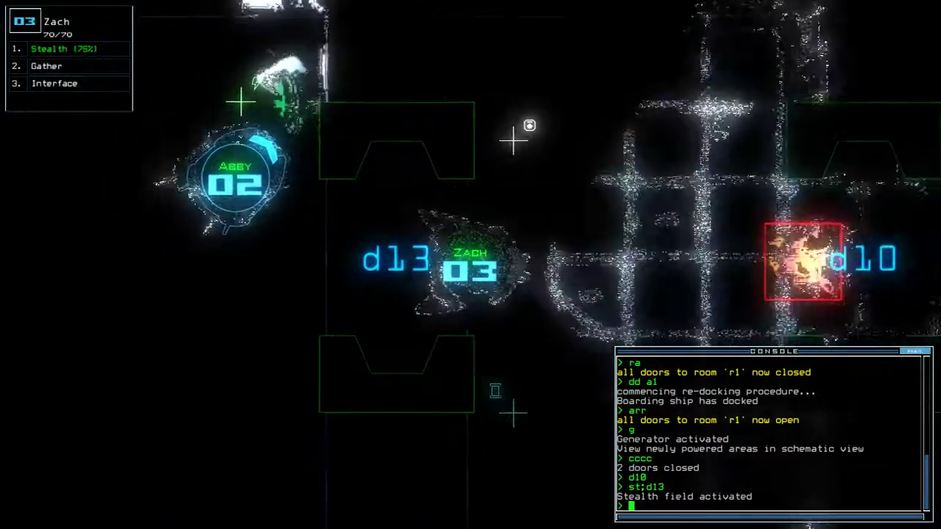
text(cccc)
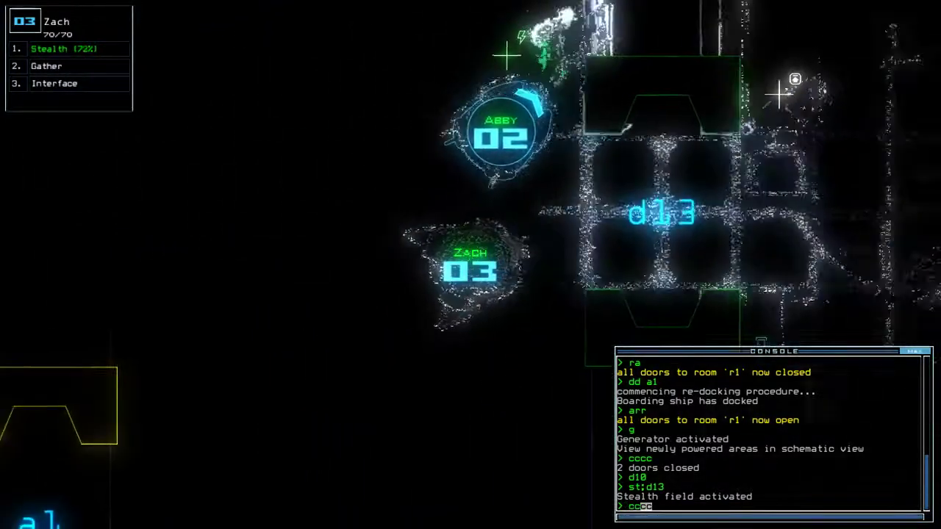
key(Return)
key(Tab)
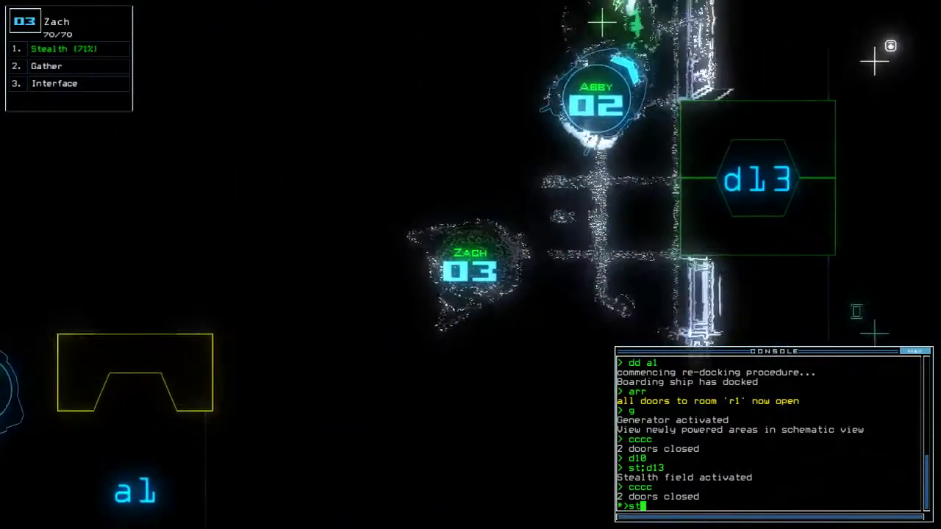
text(st)
key(Return)
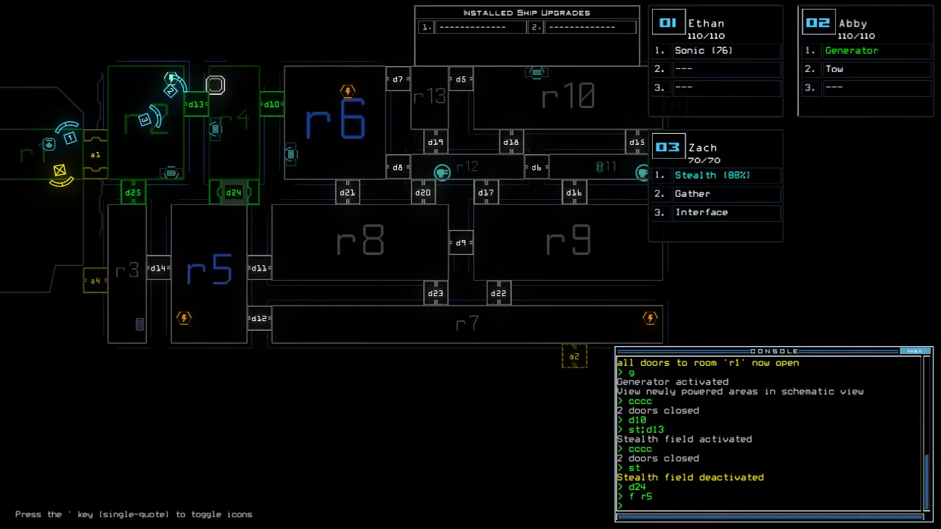
- Sneak Zach through d13, close the nearby doors, reopen d13 and drop his stealth
key(Tab)
text(st;)
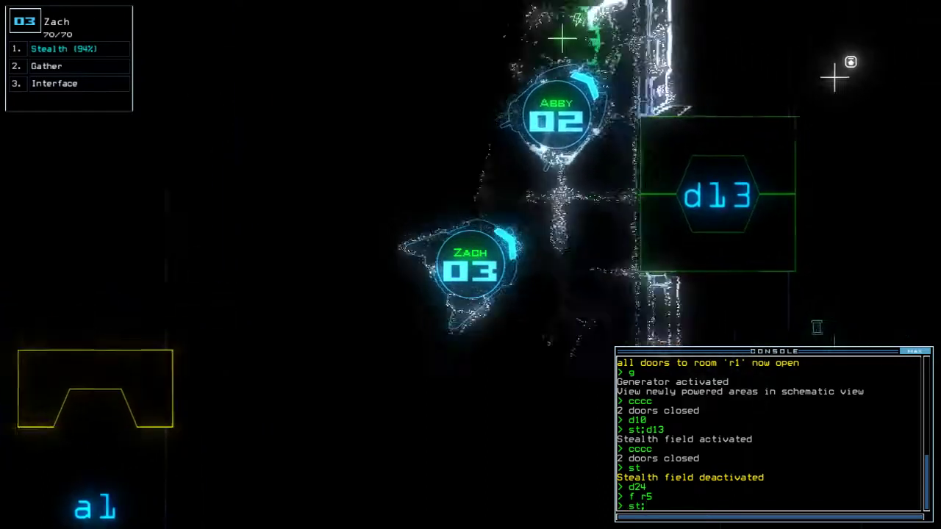
text(d13)
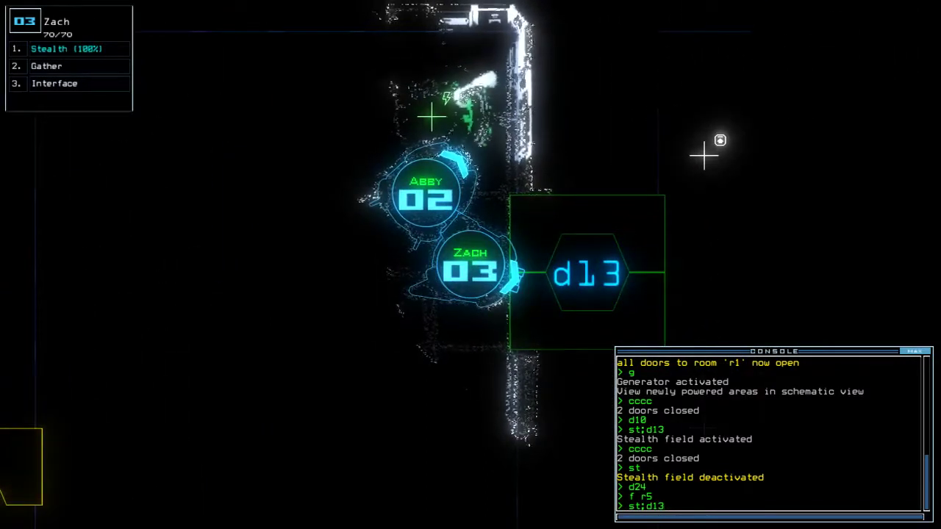
key(Return)
text(cc)
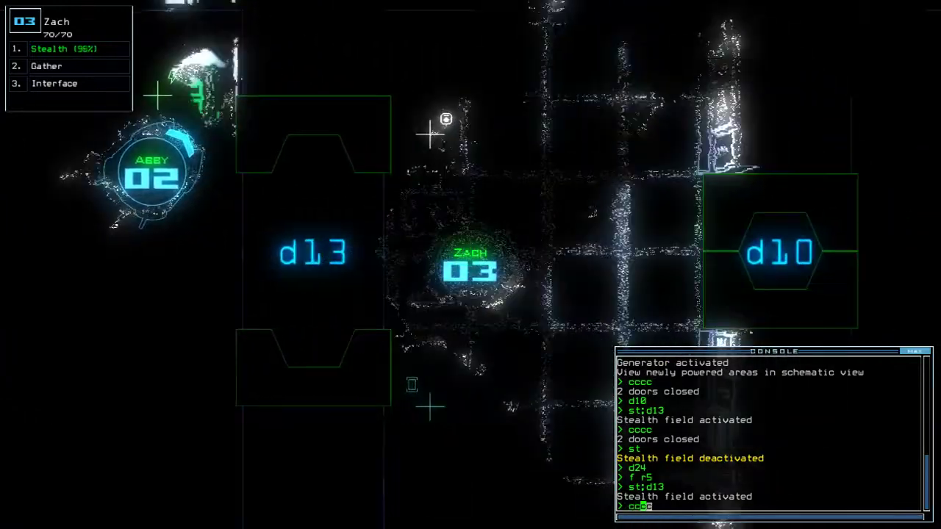
text(cc)
key(Return)
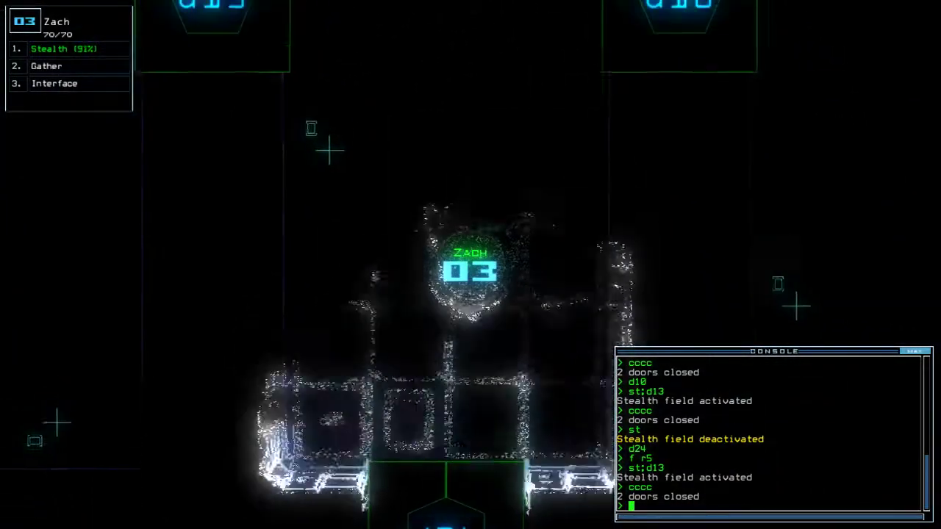
text(d13)
key(Return)
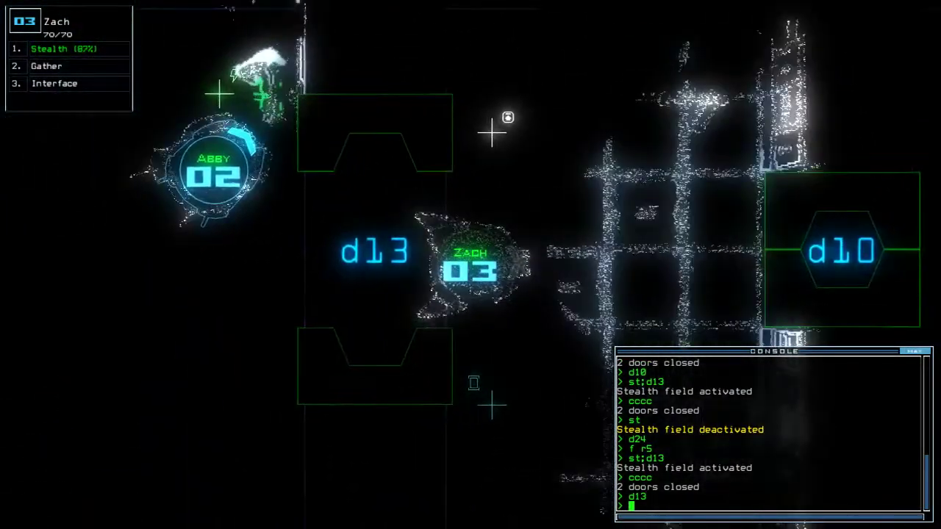
text(st)
key(Return)
- Drive Abby toward airlock a1, steer Zach left, and restart Abby's generator
key(2)
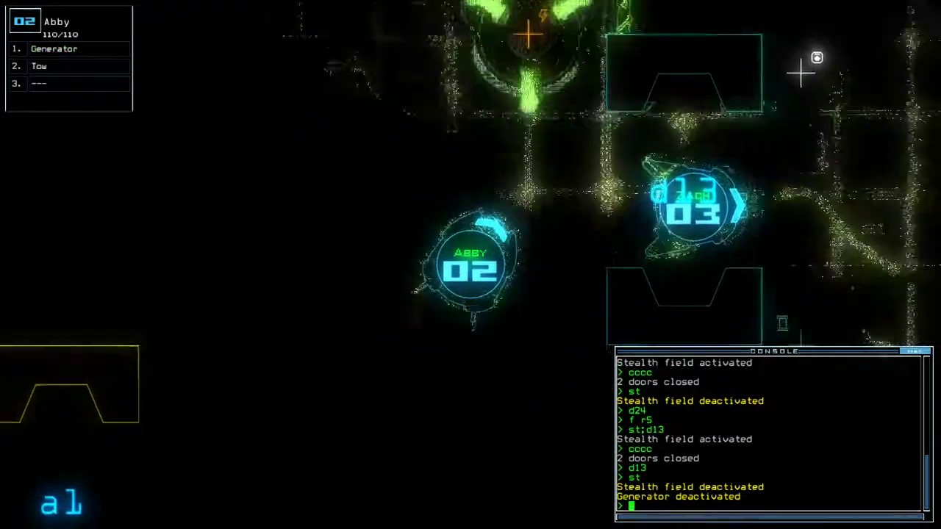
key(Left)
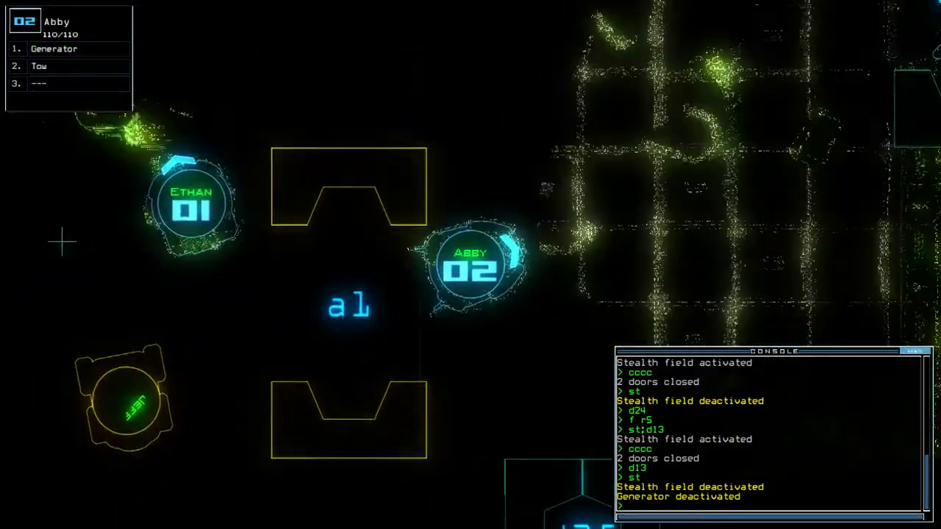
key(Tab)
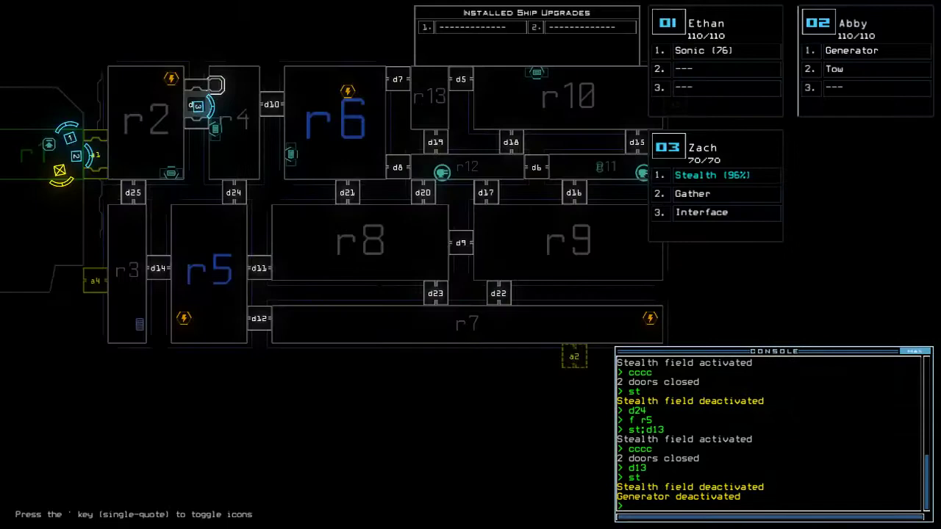
key(3)
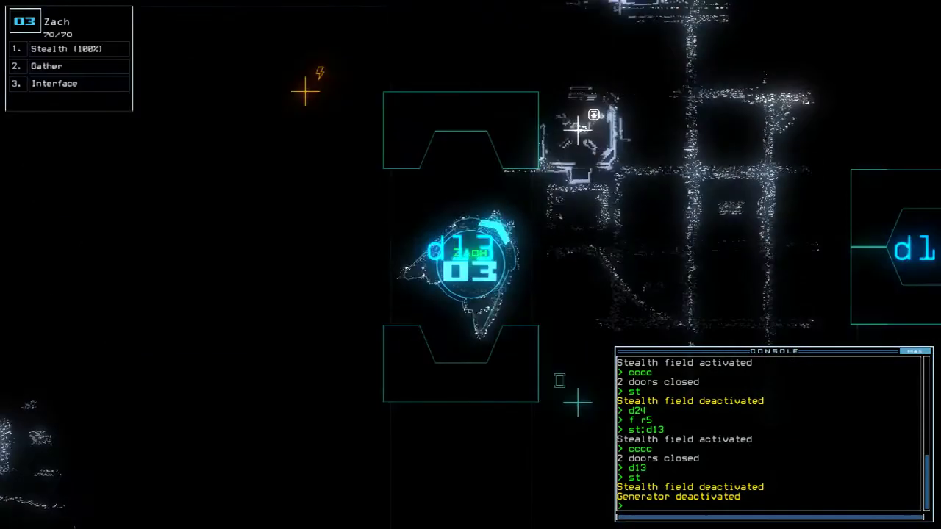
key(Left)
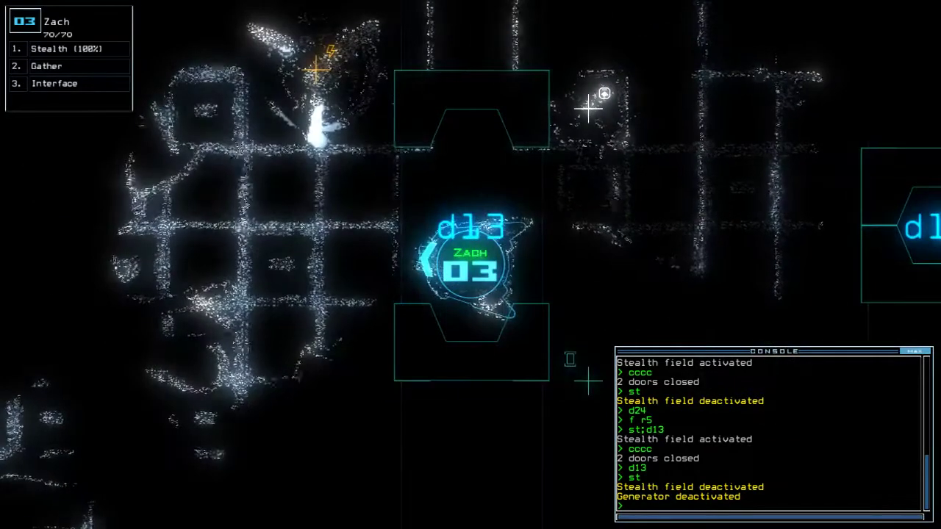
key(2)
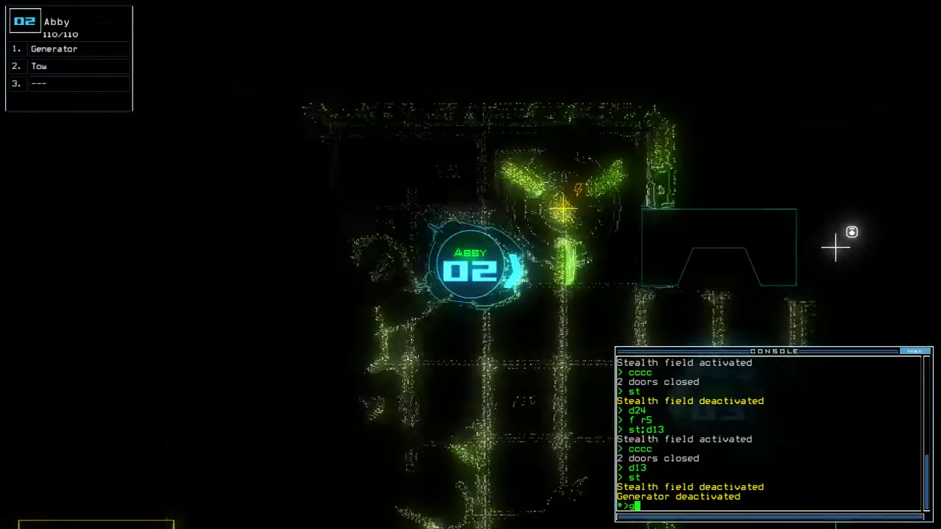
text(g)
key(Return)
key(3)
text(st;d)
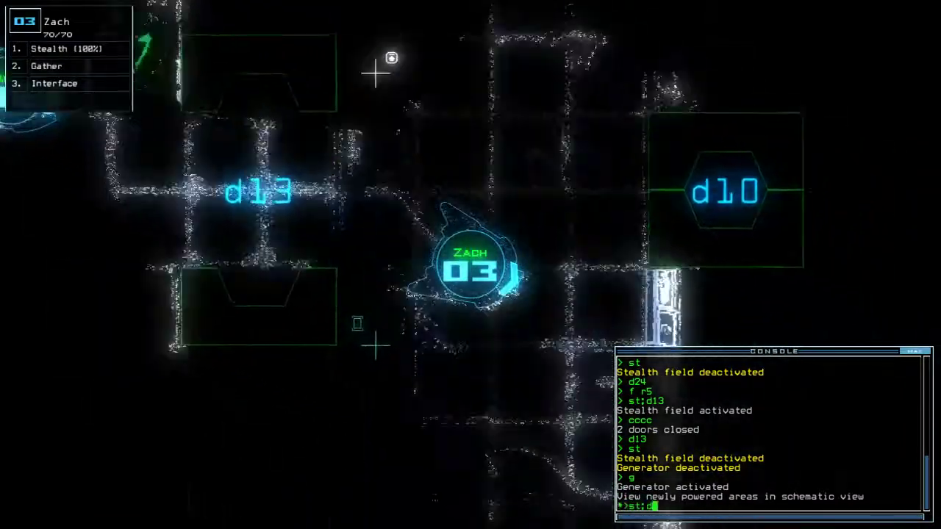
text(10)
- Send a cloaked Zach through d10, uncloak him, and move Abby through d10 to restart her generator
key(Return)
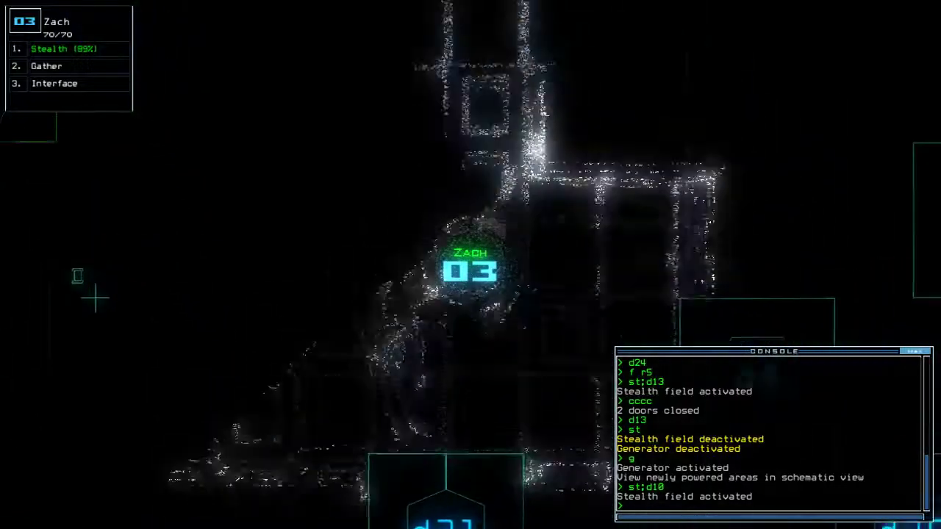
text(st)
key(Return)
key(2)
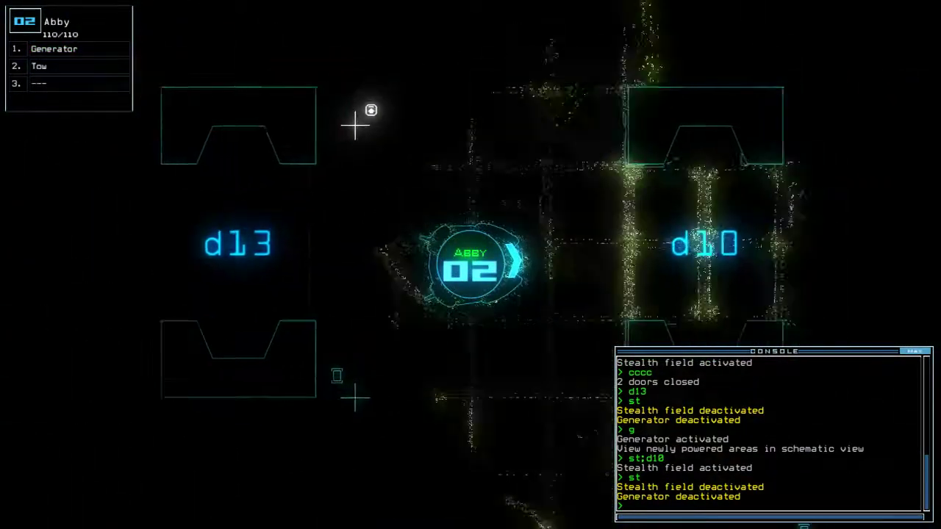
key(Right)
key(Right)
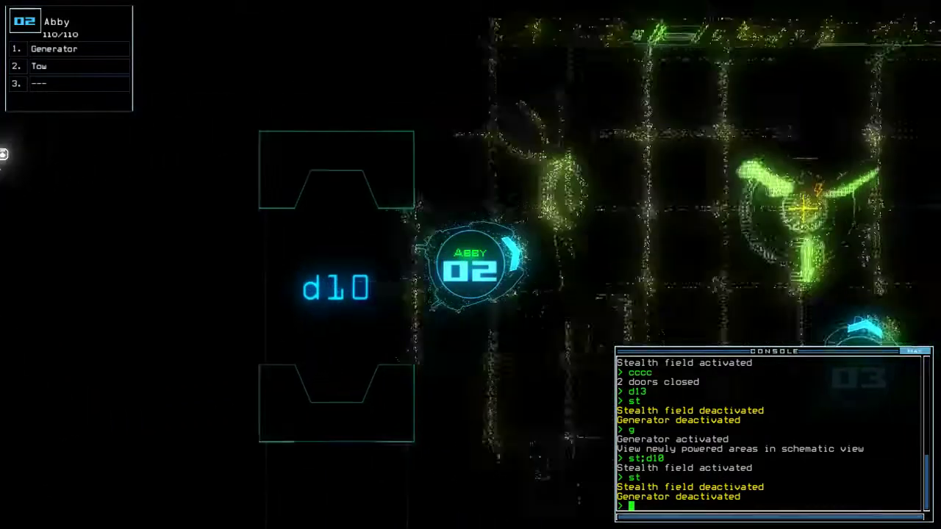
text(g)
key(Return)
text(3)
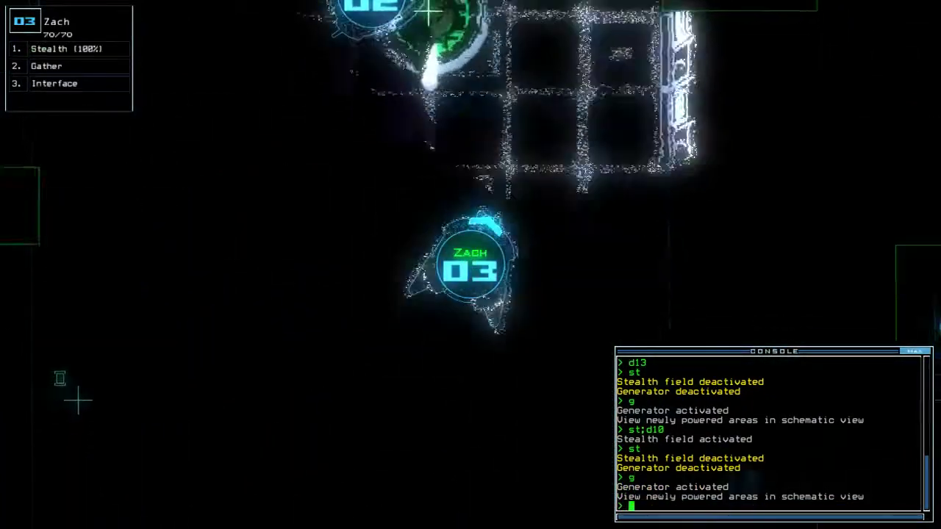
text(dct)
- Switch the ship defenses on and back off through Zach's interface, then check the schematic
key(Return)
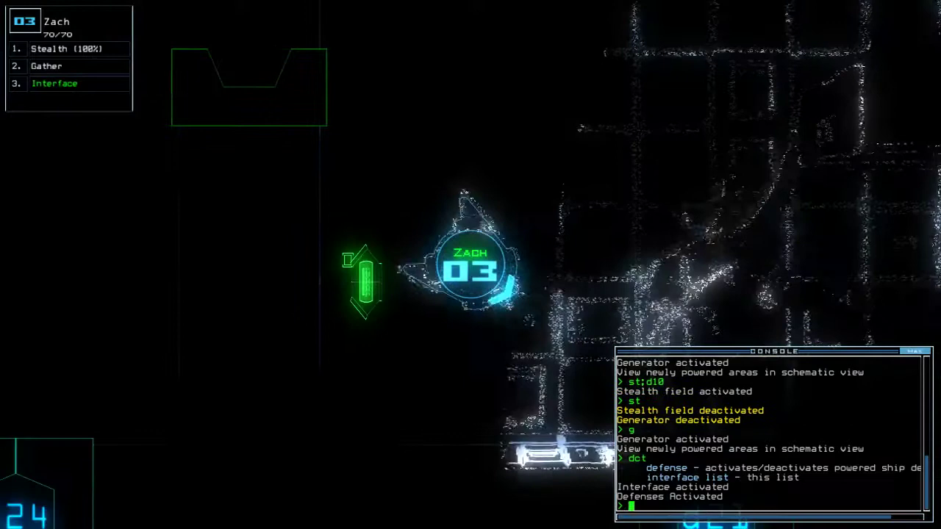
key(Return)
key(Tab)
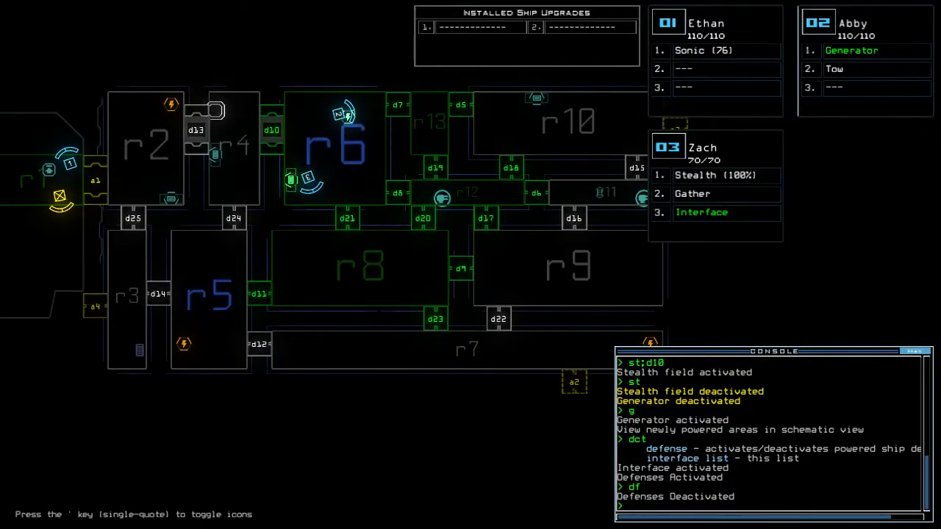
key(Tab)
text(st;d)
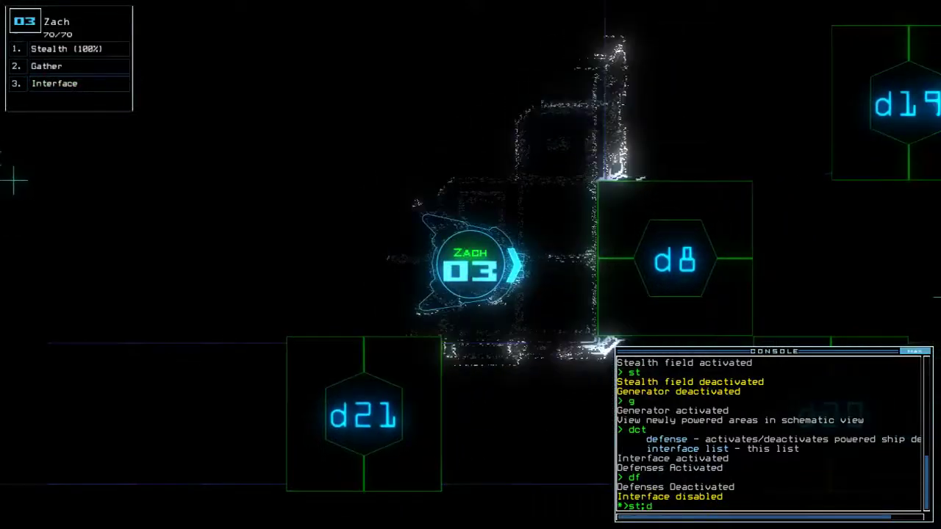
text(8)
- Cloak Zach and open doors d8, d19 and d7
key(Return)
text(d19)
key(Return)
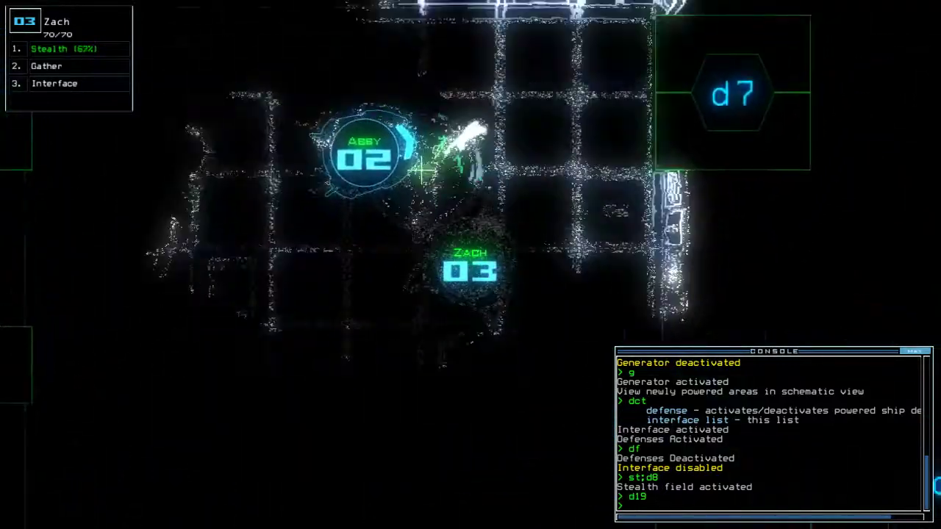
text(d7)
key(Return)
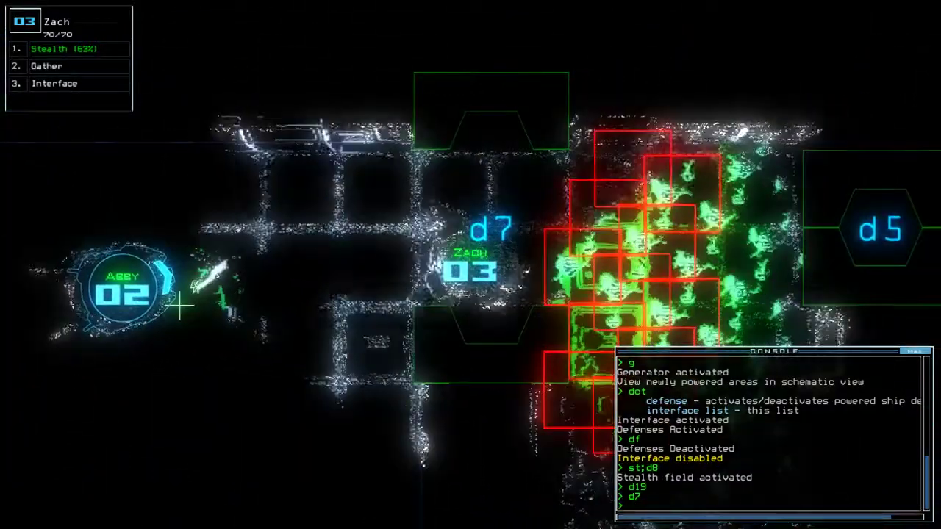
- Pull Zach back from the swarm, seal four doors, drop stealth, and view the schematic
drag(842, 361, 822, 105)
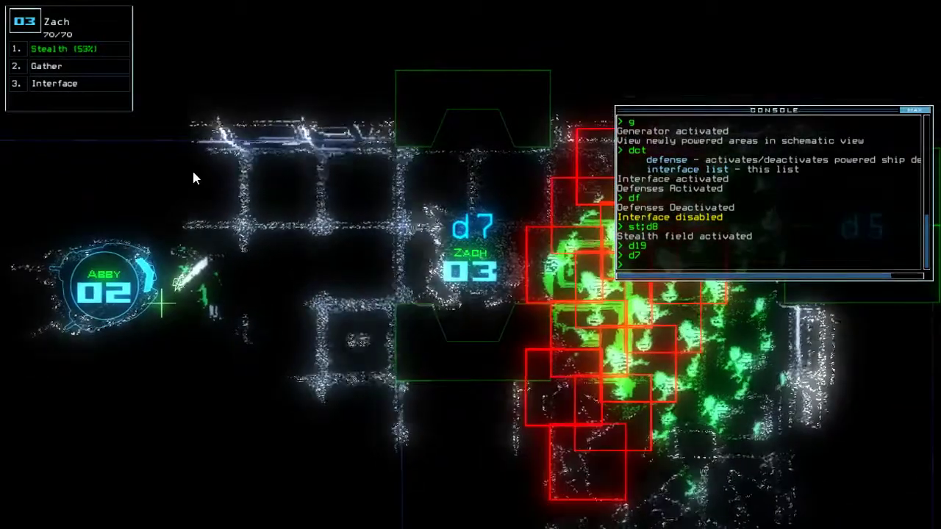
key(Left)
text(cccc)
key(Return)
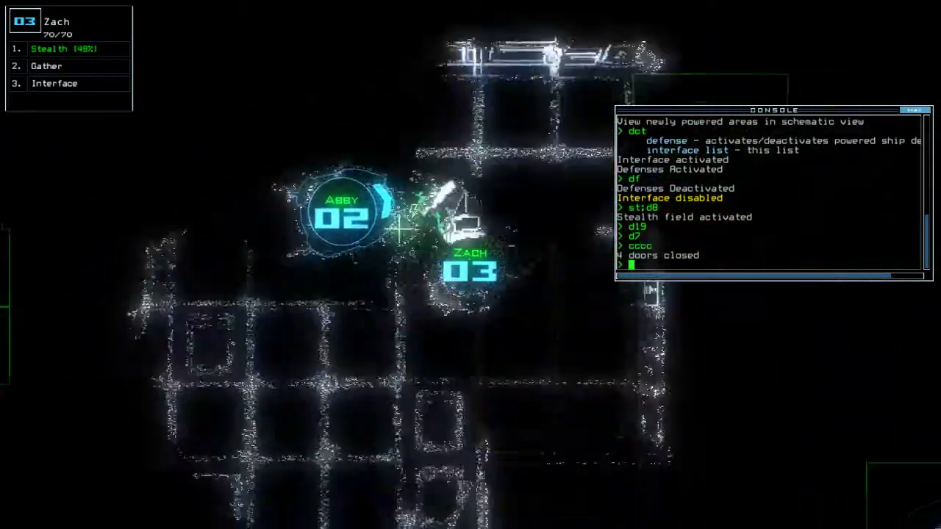
text(st)
key(Return)
key(Tab)
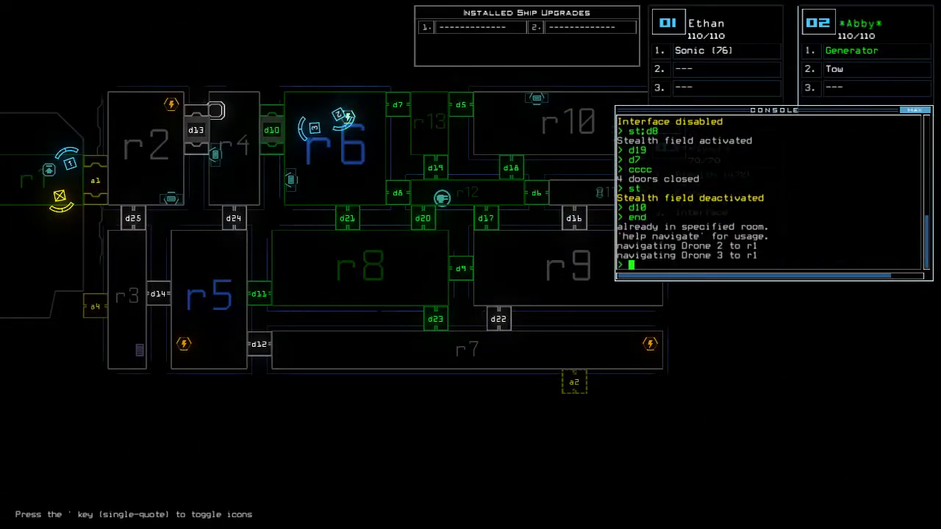
- Watch the drones regroup in r1 from Zach's view and the schematic as the mission ends
key(Tab)
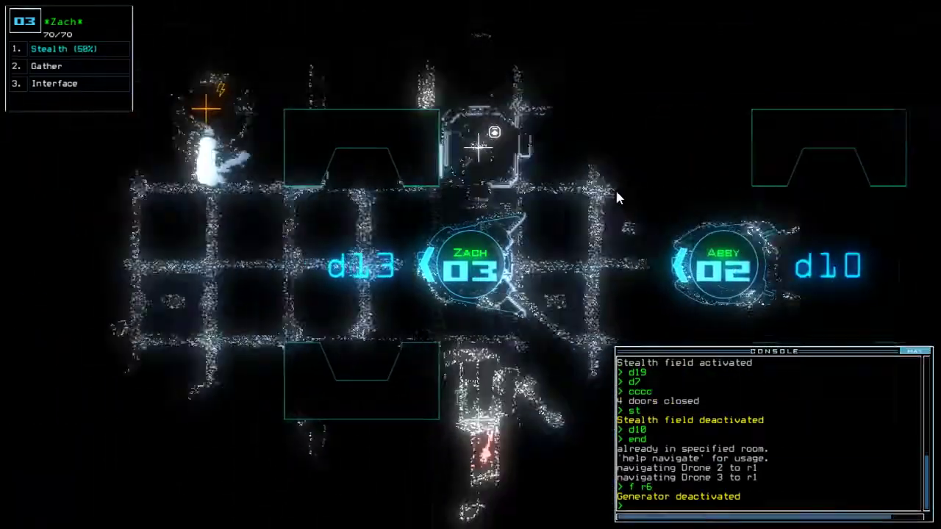
key(Tab)
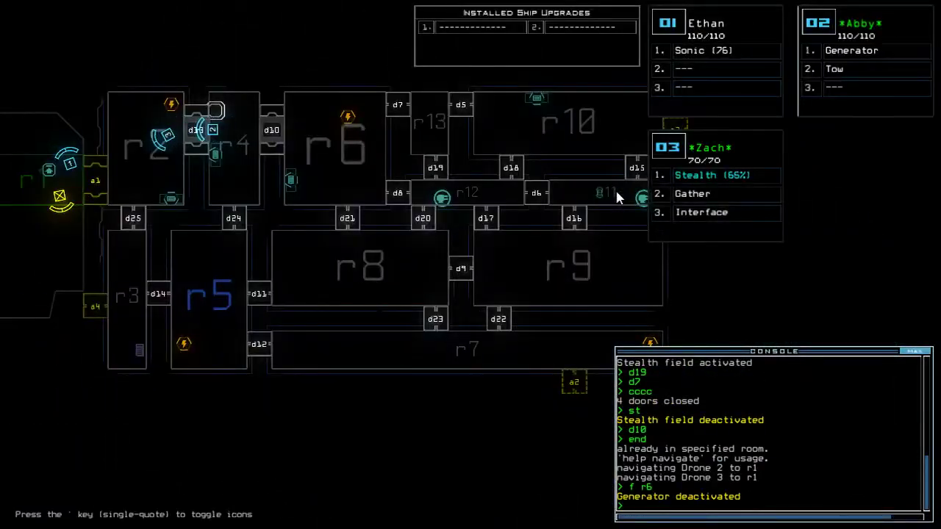
key(Tab)
key(Tab)
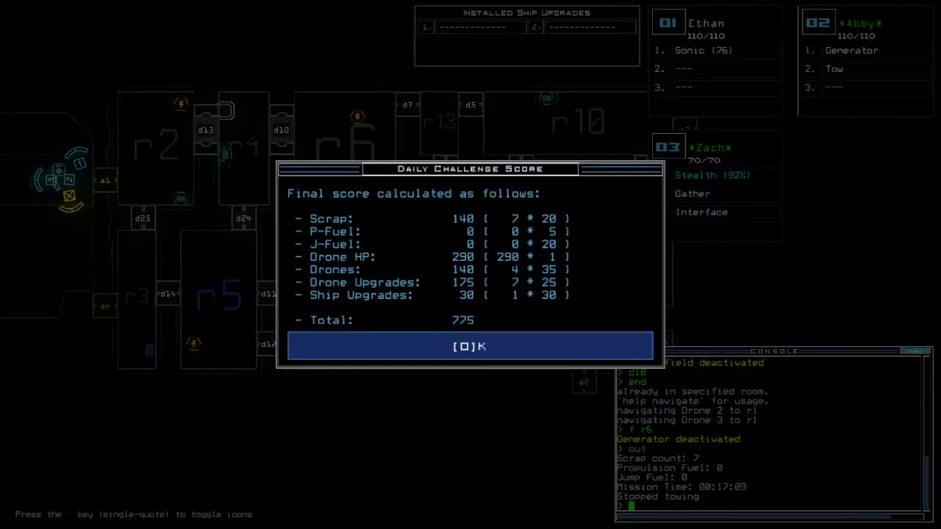
- Dismiss the Daily Challenge Score summary showing the 775 total
key(o)
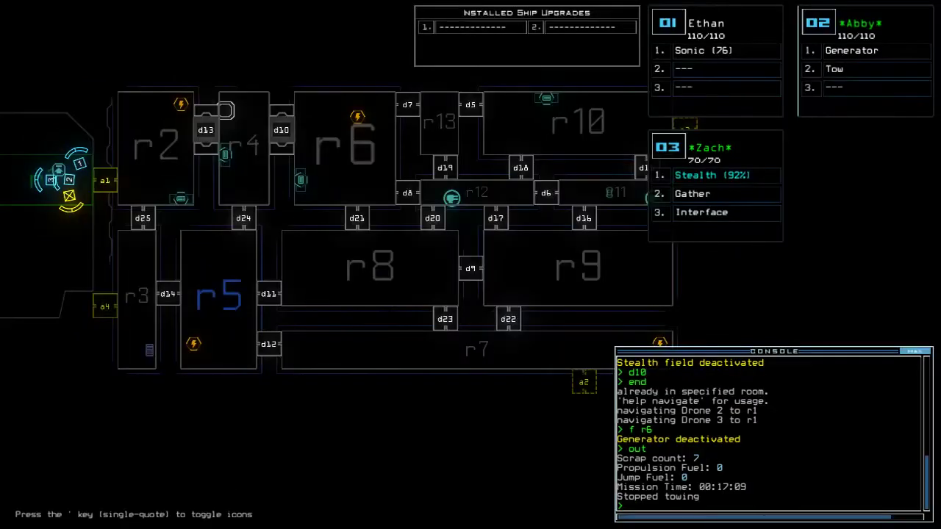